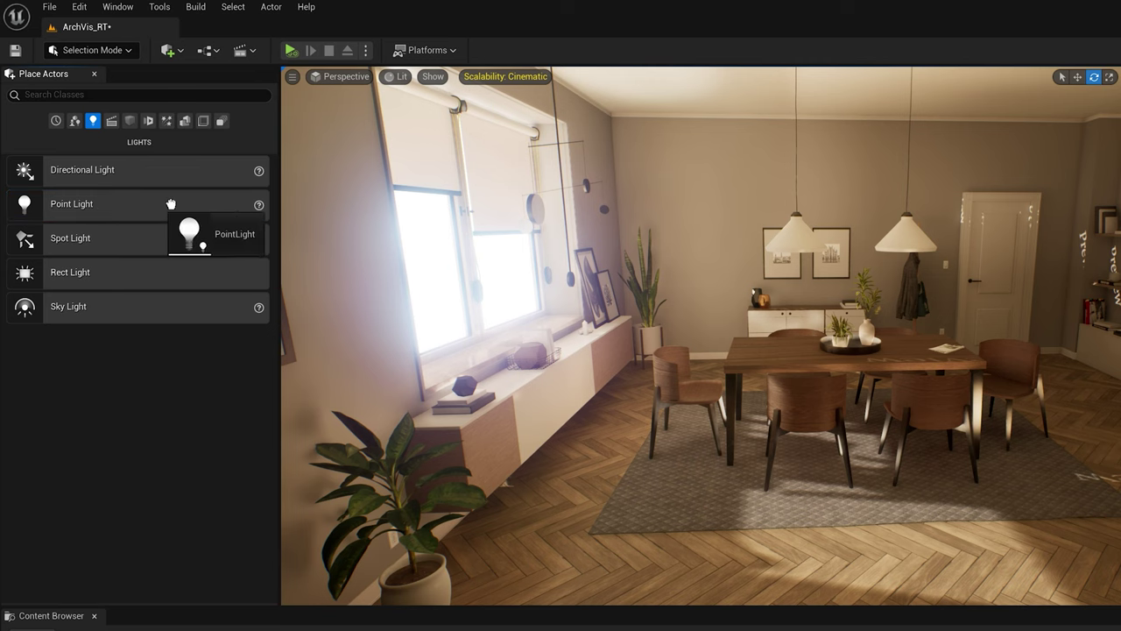
Place a point light in the room at the dining table
{"action": "left_click_drag", "start_coordinate": [171, 205], "coordinate": [911, 346]}
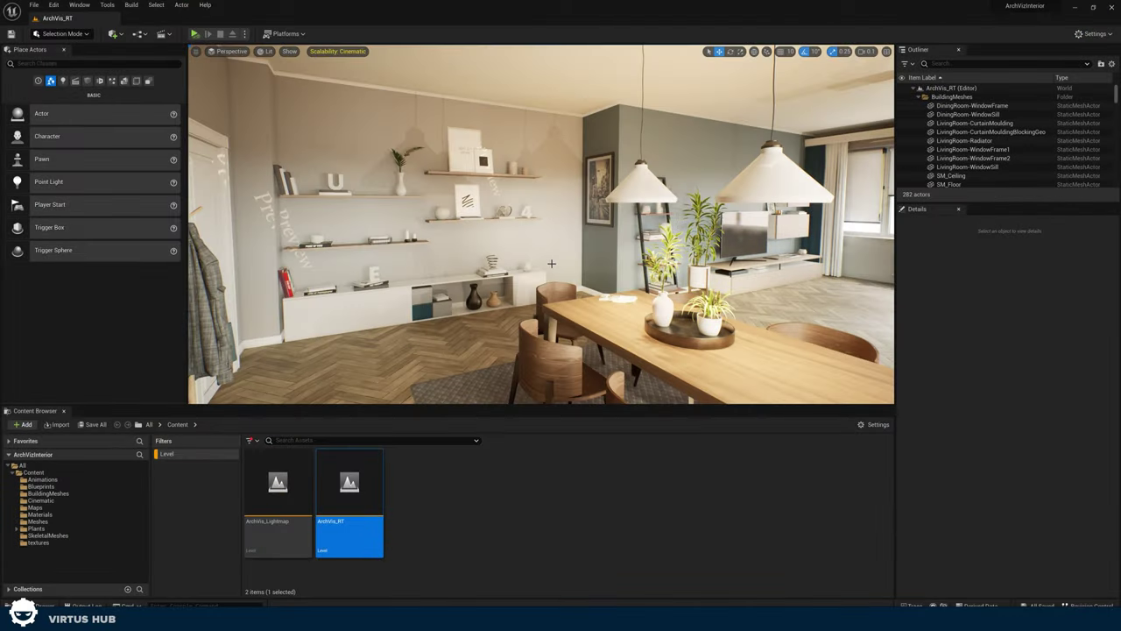
{"action": "right_click_drag", "start_coordinate": [548, 269], "coordinate": [658, 245]}
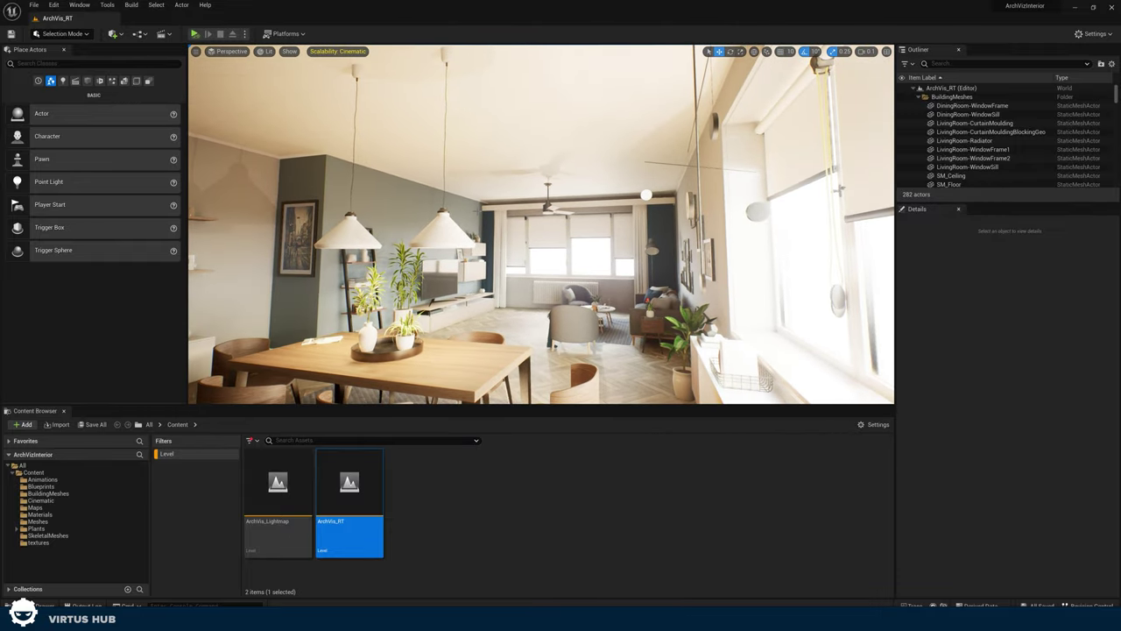
{"action": "key", "text": "alt+p"}
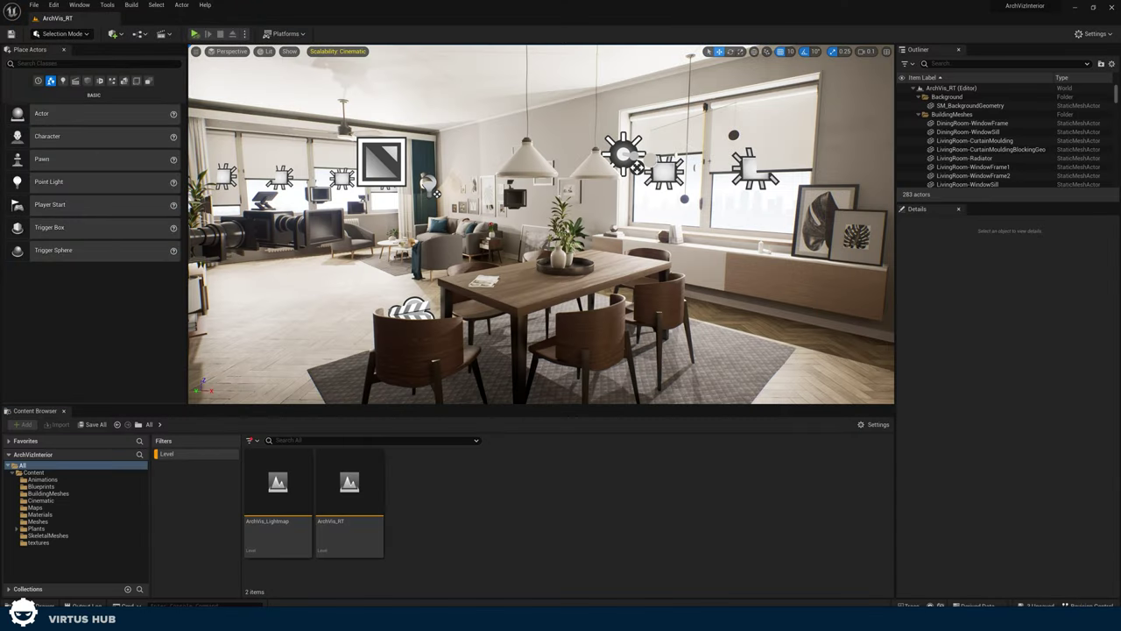
Filter the level's actors by the word "light"
{"action": "left_click", "coordinate": [959, 63]}
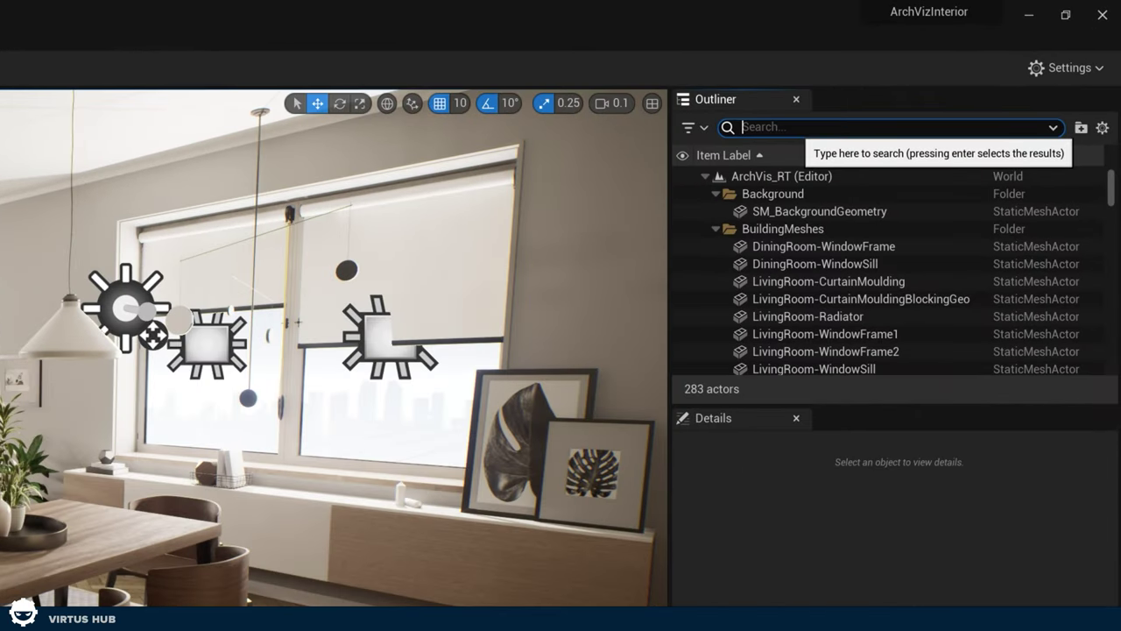
{"action": "type", "text": "lighyt"}
{"action": "key", "text": "BackSpace"}
{"action": "key", "text": "BackSpace"}
{"action": "type", "text": "t"}
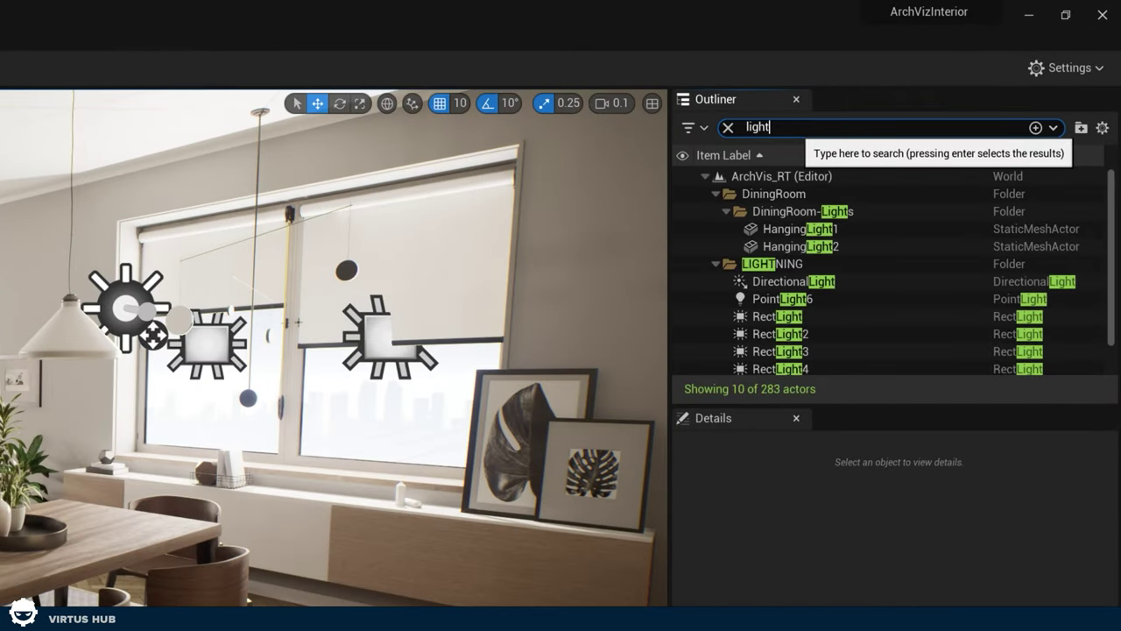
Delete the directional light, PointLight6 and all rect lights from RectLight to RectLight6, despite their references
{"action": "left_click", "coordinate": [791, 281]}
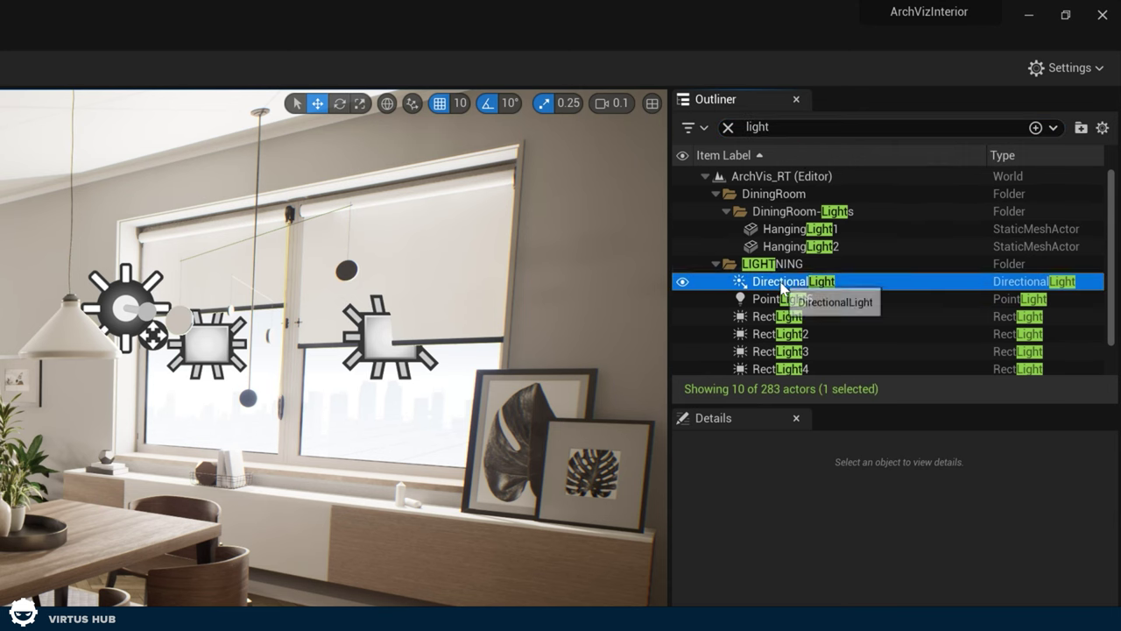
{"action": "scroll", "coordinate": [831, 276], "scroll_direction": "down", "scroll_amount": 1}
{"action": "scroll", "coordinate": [834, 288], "scroll_direction": "down", "scroll_amount": 1}
{"action": "left_click", "coordinate": [793, 367], "text": "shift"}
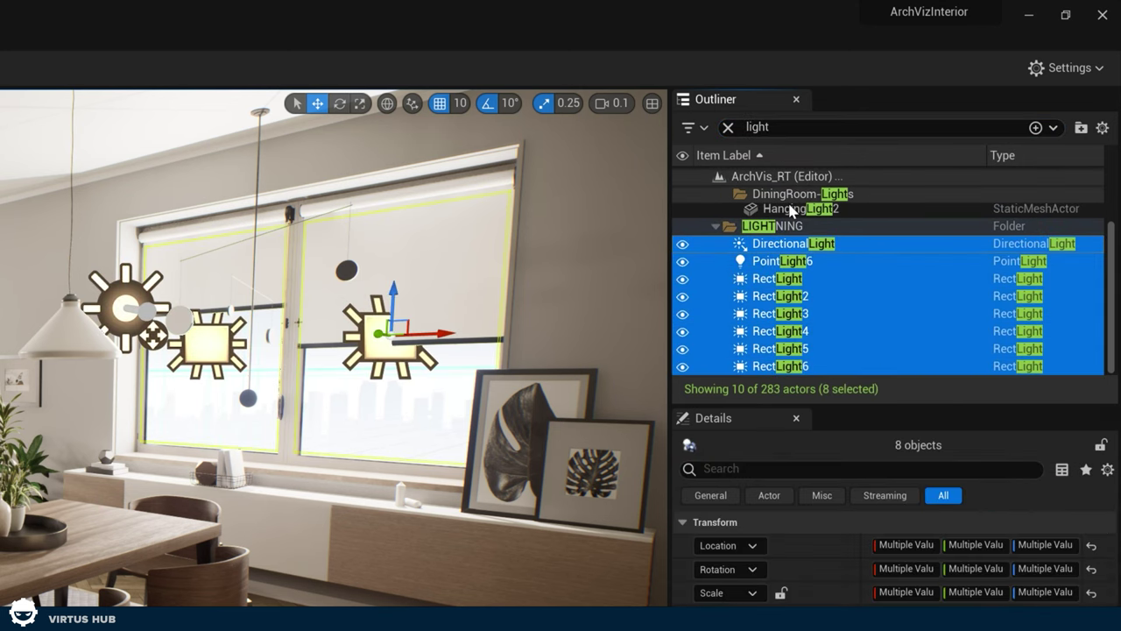
{"action": "key", "text": "Delete"}
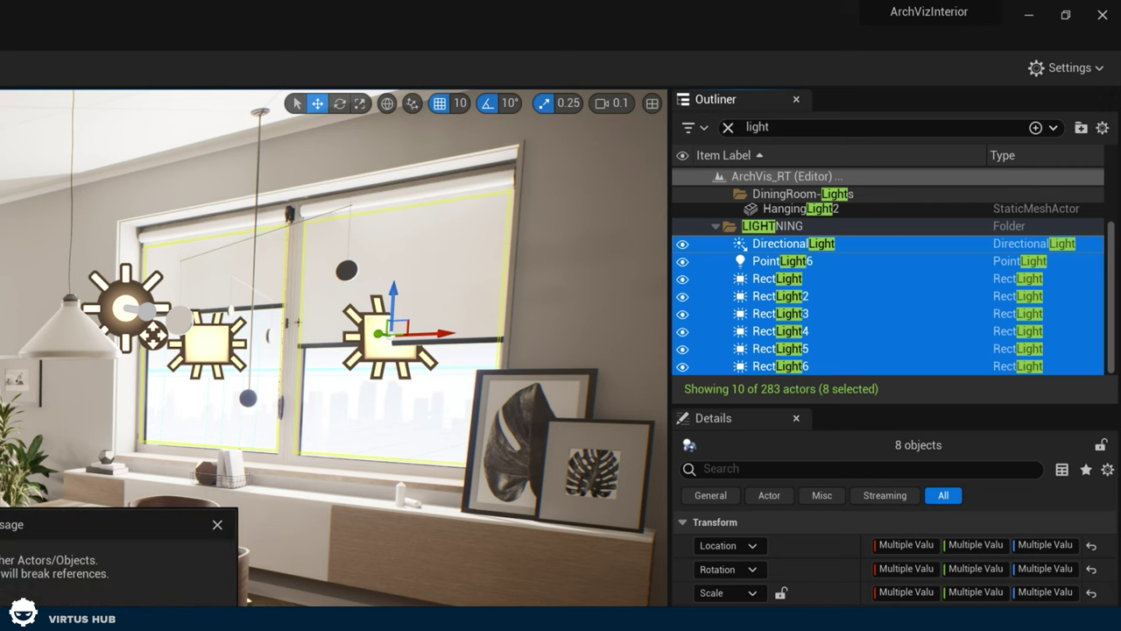
{"action": "key", "text": "Return"}
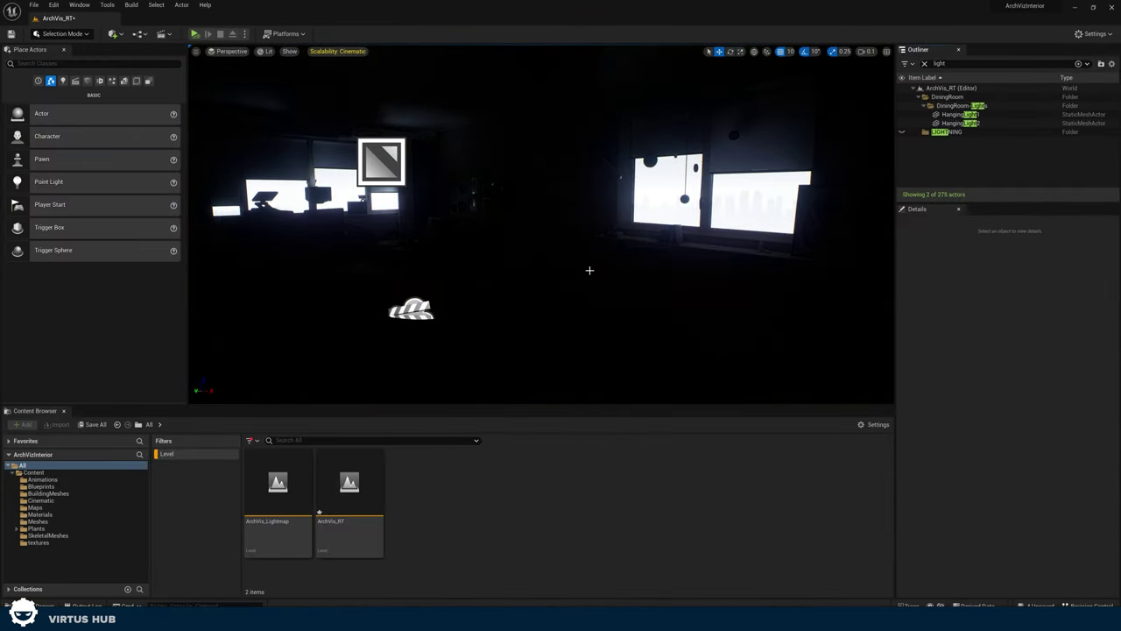
Turn off the viewport's Game Settings exposure, try EV100 at 0 and set it back to 1
{"action": "key", "text": "w"}
{"action": "mouse_move", "coordinate": [409, 110]}
{"action": "right_mouse_down"}
{"action": "mouse_move", "coordinate": [263, 117]}
{"action": "mouse_move", "coordinate": [407, 110]}
{"action": "right_mouse_up"}
{"action": "right_click_drag", "start_coordinate": [593, 262], "coordinate": [593, 262]}
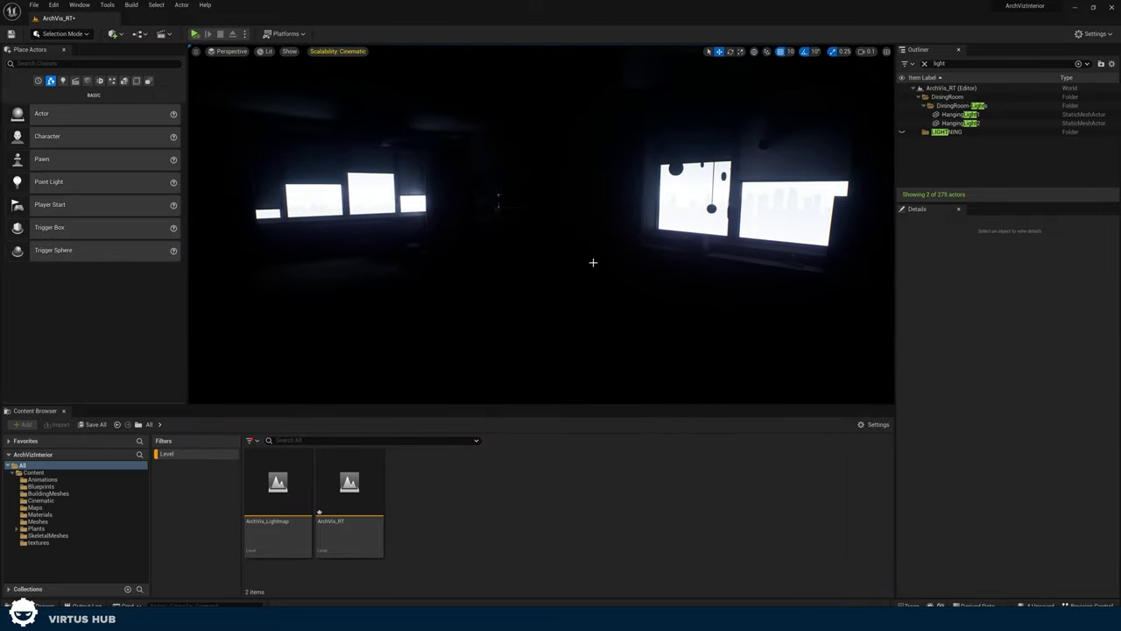
{"action": "left_click", "coordinate": [266, 52]}
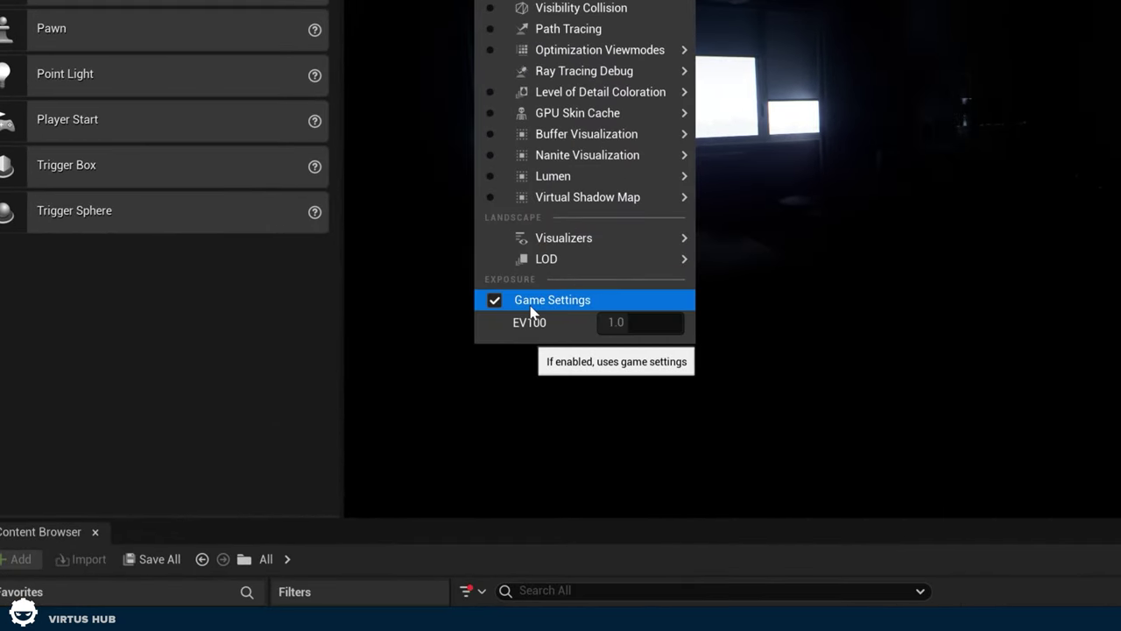
{"action": "left_click", "coordinate": [532, 302]}
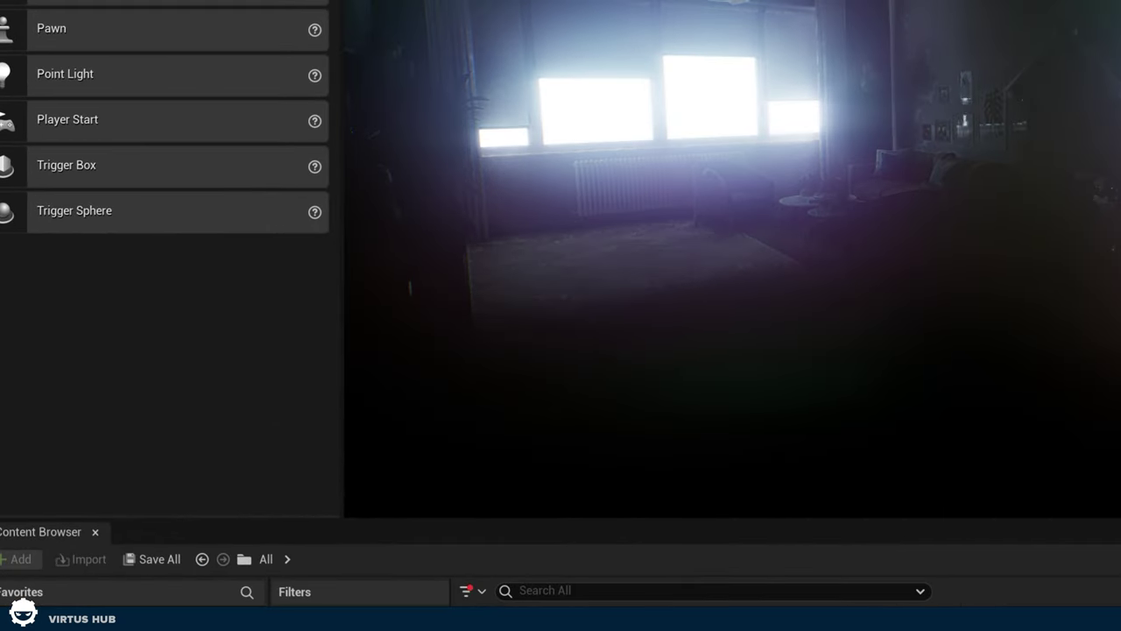
{"action": "left_click", "coordinate": [501, 1]}
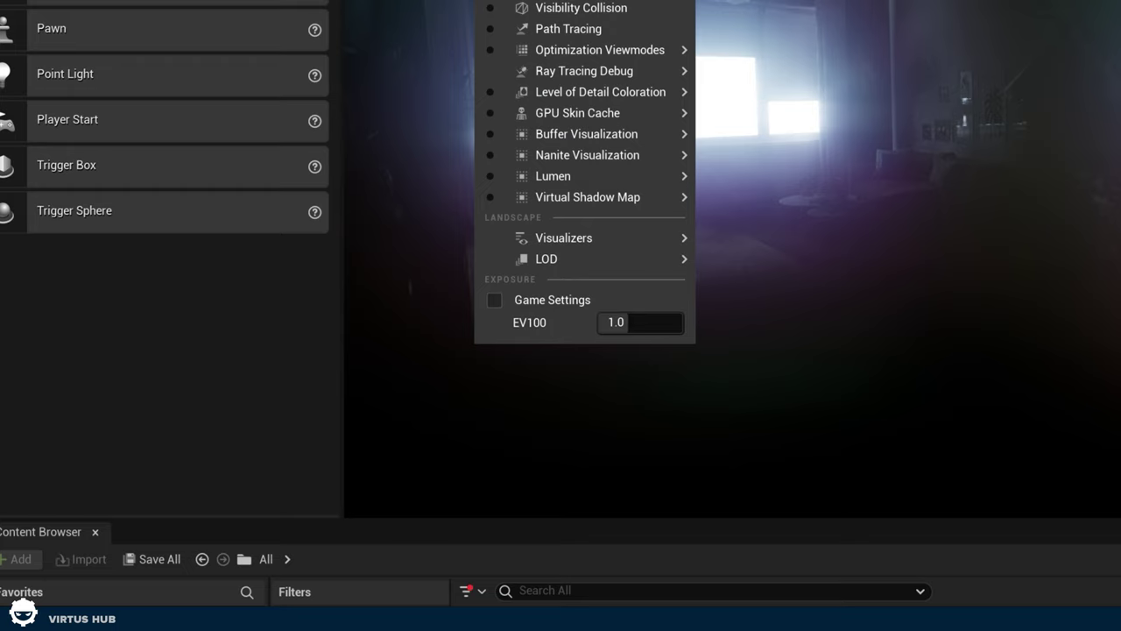
{"action": "left_click", "coordinate": [630, 323]}
{"action": "type", "text": "0"}
{"action": "key", "text": "Return"}
{"action": "type", "text": "1"}
{"action": "key", "text": "Return"}
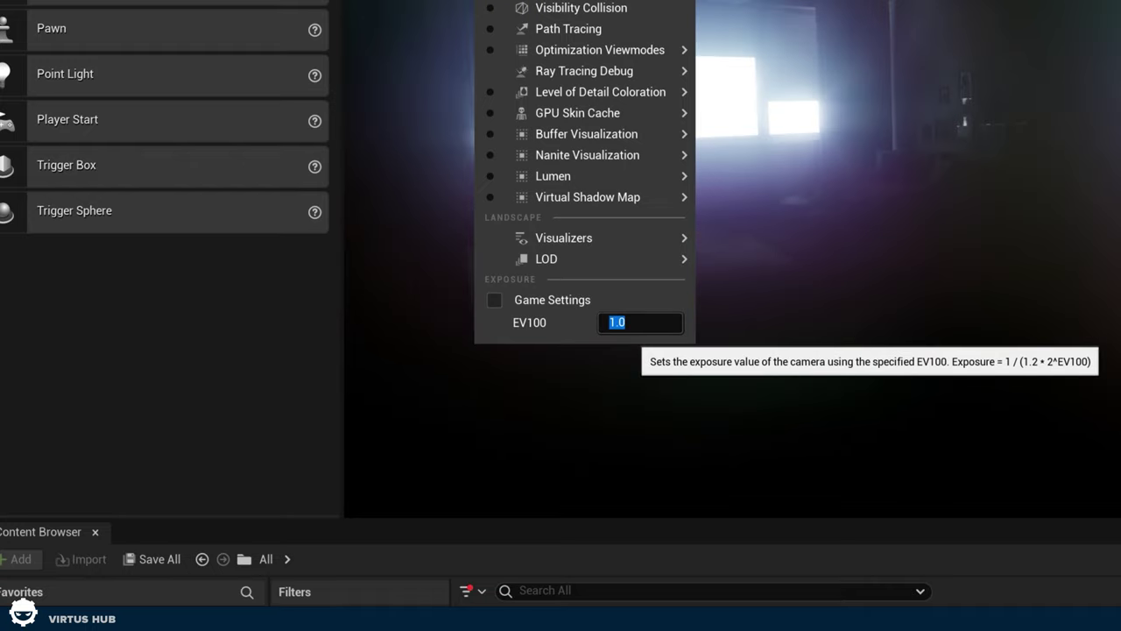
Add a new directional light to the dark room
{"action": "right_click_drag", "start_coordinate": [971, 266], "coordinate": [996, 274]}
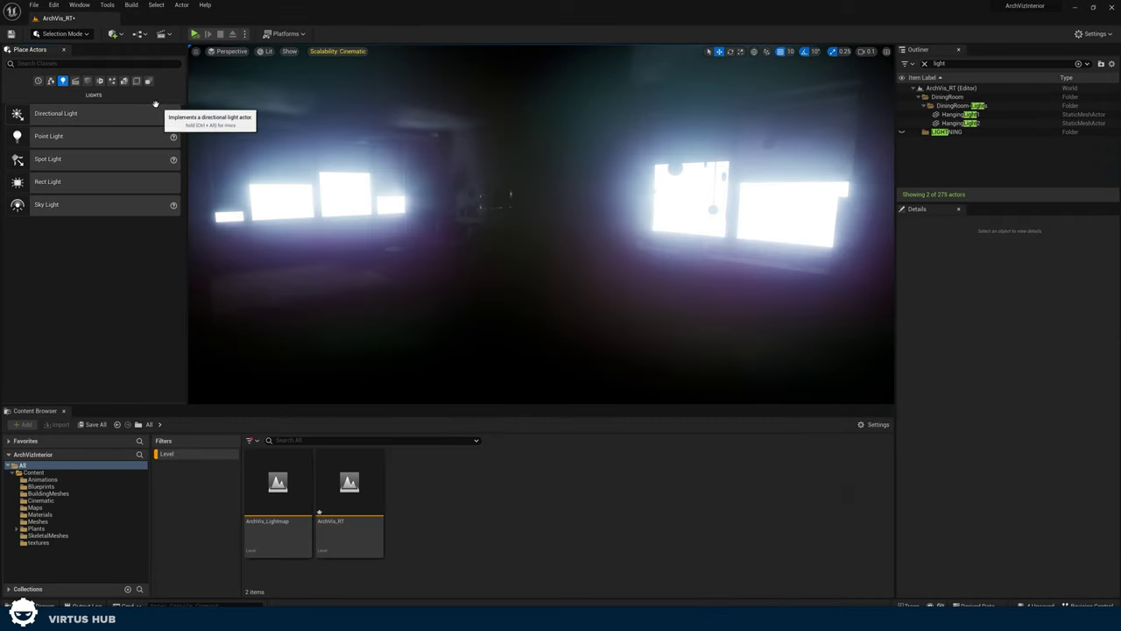
{"action": "left_click", "coordinate": [113, 34]}
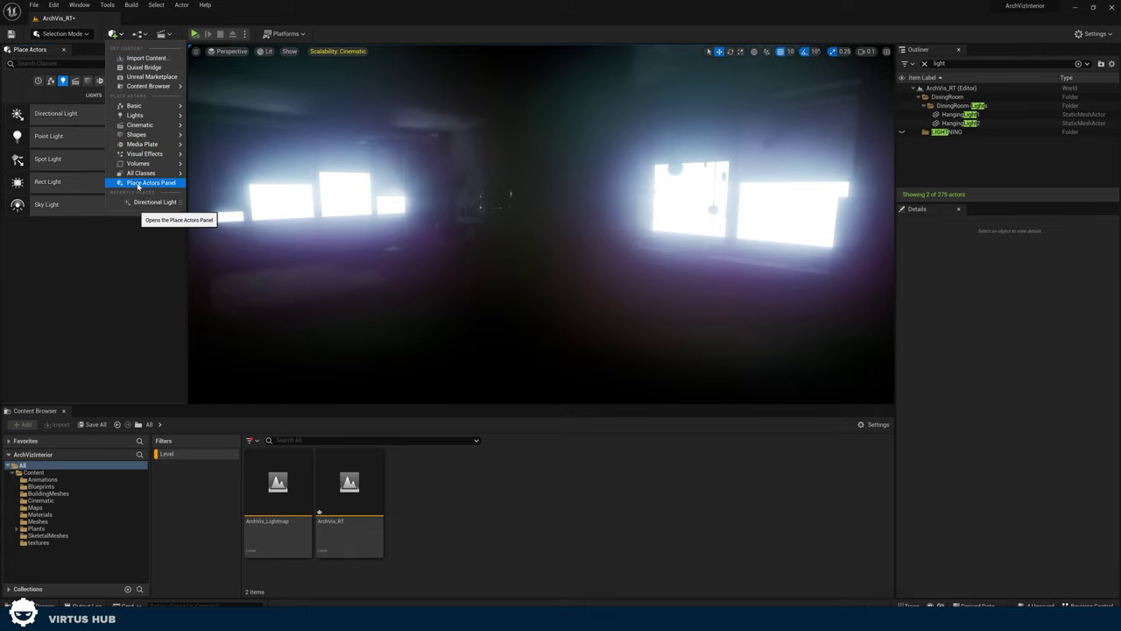
{"action": "left_click", "coordinate": [95, 263]}
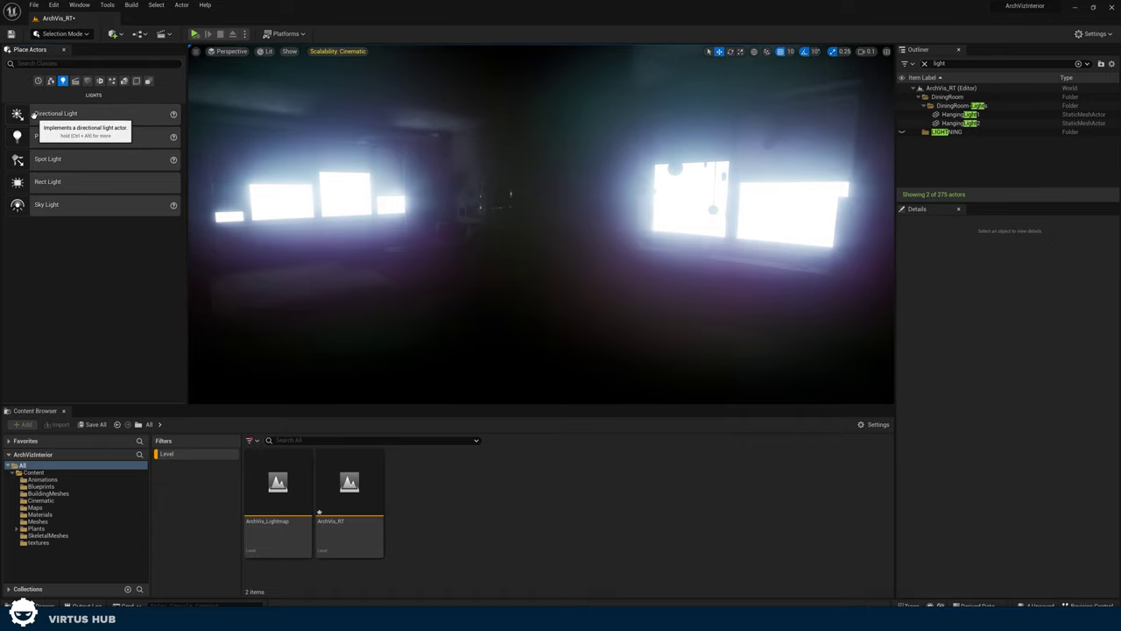
{"action": "left_click_drag", "start_coordinate": [33, 113], "coordinate": [313, 194]}
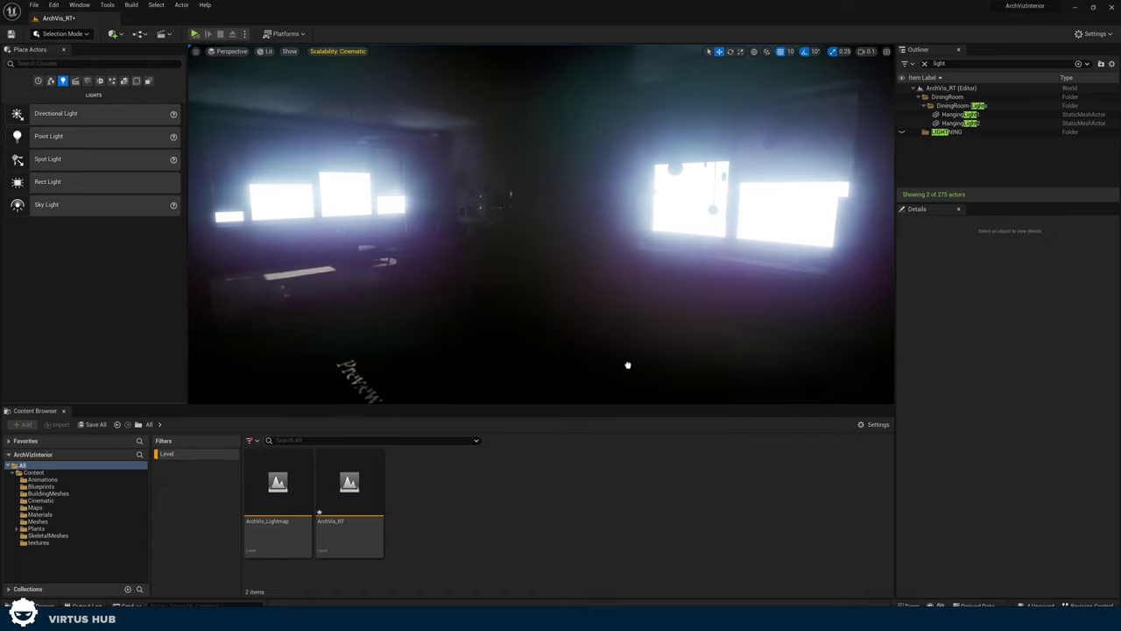
{"action": "left_click_drag", "start_coordinate": [627, 365], "coordinate": [456, 260]}
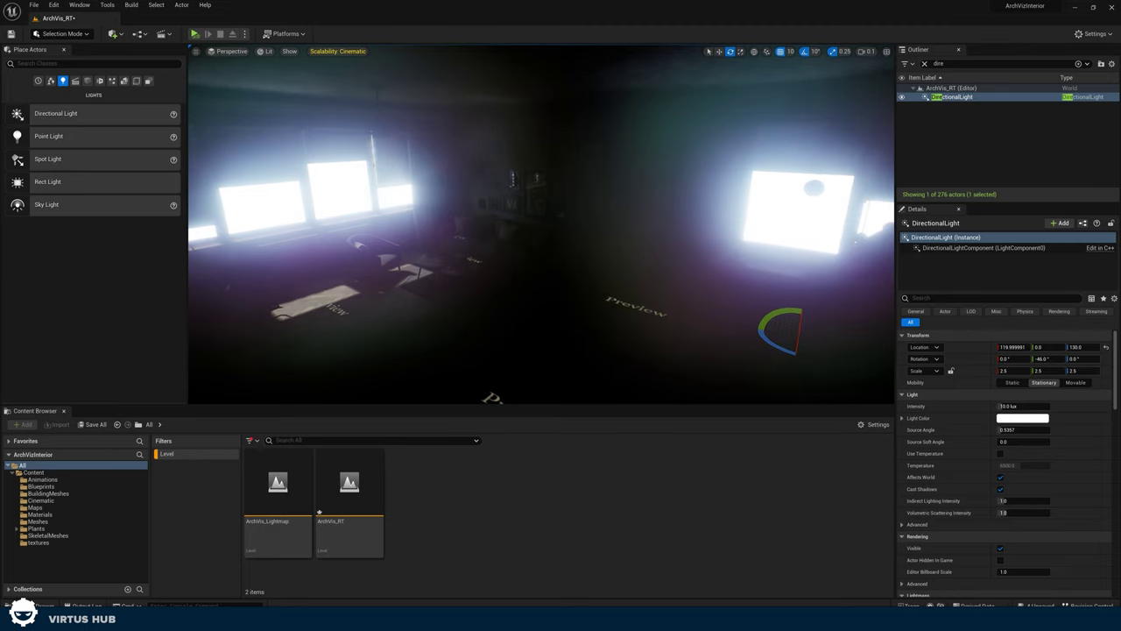
Rotate the directional light to -26° on Y and -10° on Z
{"action": "key", "text": "w"}
{"action": "mouse_move", "coordinate": [542, 224]}
{"action": "right_mouse_down"}
{"action": "mouse_move", "coordinate": [482, 226]}
{"action": "mouse_move", "coordinate": [461, 240]}
{"action": "mouse_move", "coordinate": [617, 249]}
{"action": "mouse_move", "coordinate": [618, 232]}
{"action": "mouse_move", "coordinate": [525, 235]}
{"action": "right_mouse_up"}
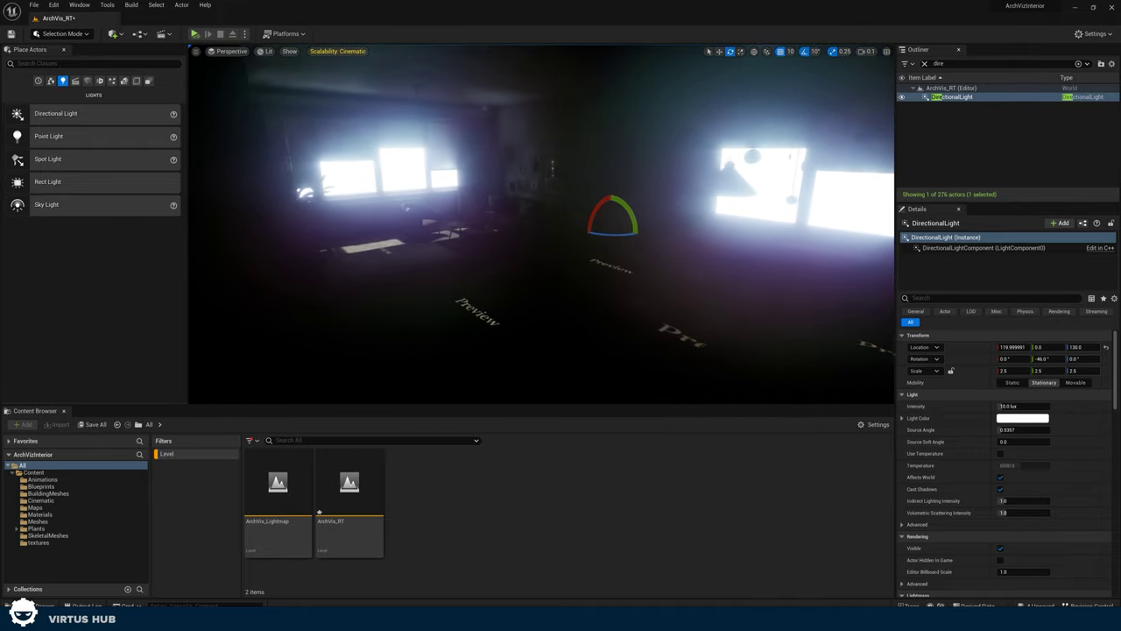
{"action": "right_click_drag", "start_coordinate": [580, 258], "coordinate": [575, 257]}
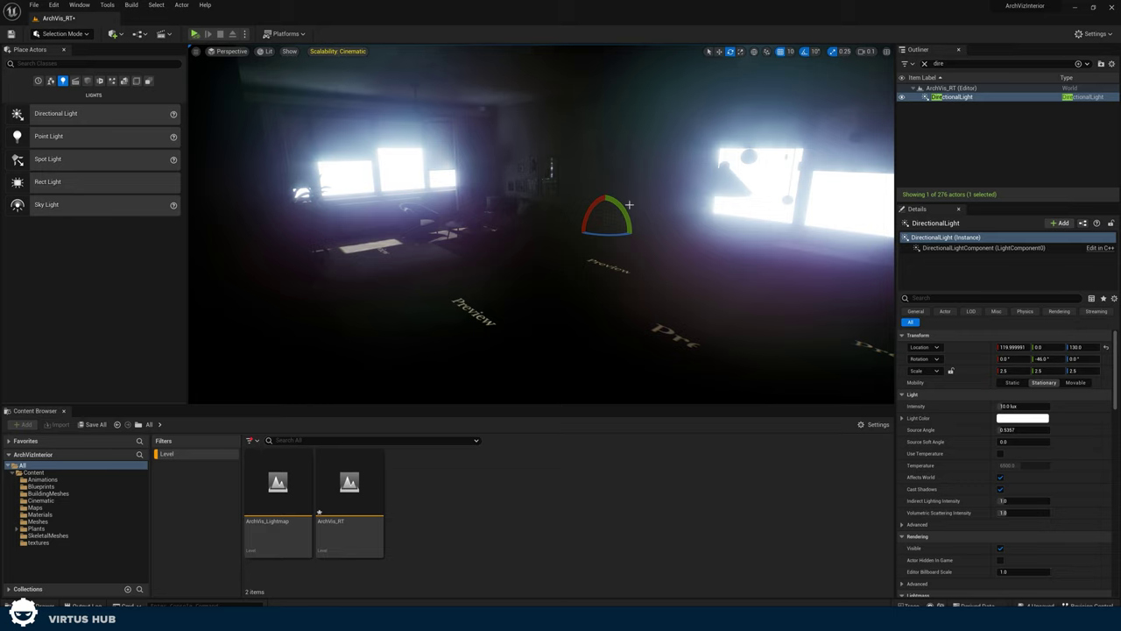
{"action": "left_click_drag", "start_coordinate": [632, 234], "coordinate": [629, 215]}
{"action": "left_click_drag", "start_coordinate": [1085, 358], "coordinate": [1074, 358]}
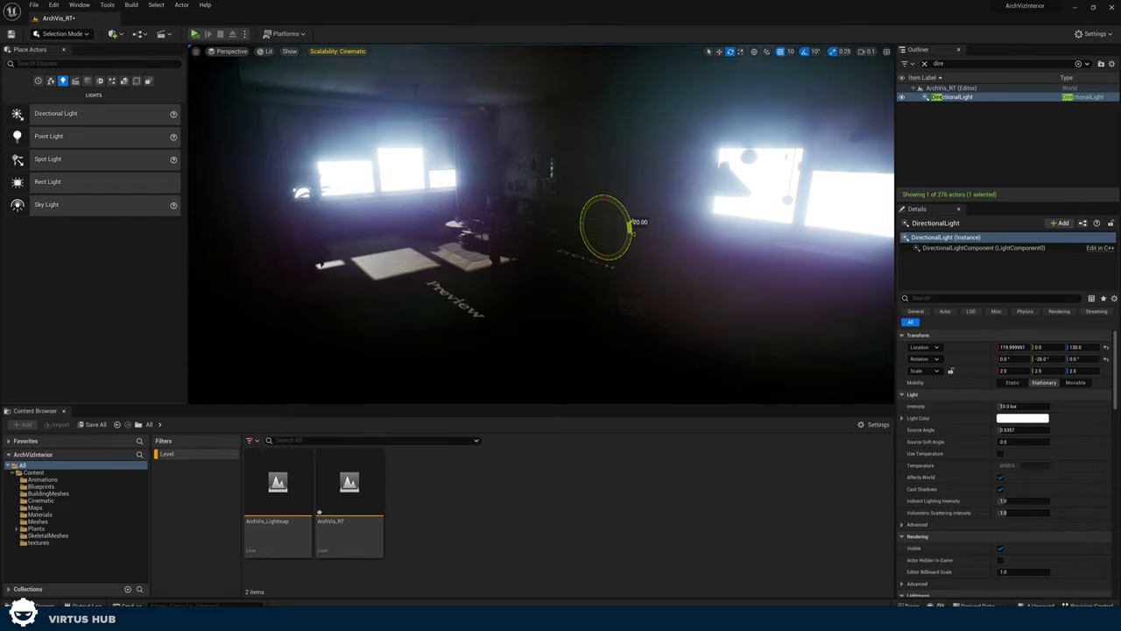
{"action": "left_click_drag", "start_coordinate": [594, 233], "coordinate": [641, 233]}
Interactively re-aim the directional light so sunlight enters through the dining-room windows, at a rotation of about 155°, -27° and 105°
{"action": "key", "text": "w"}
{"action": "mouse_move", "coordinate": [516, 237]}
{"action": "right_mouse_down"}
{"action": "mouse_move", "coordinate": [519, 207]}
{"action": "mouse_move", "coordinate": [560, 207]}
{"action": "mouse_move", "coordinate": [517, 236]}
{"action": "right_mouse_up"}
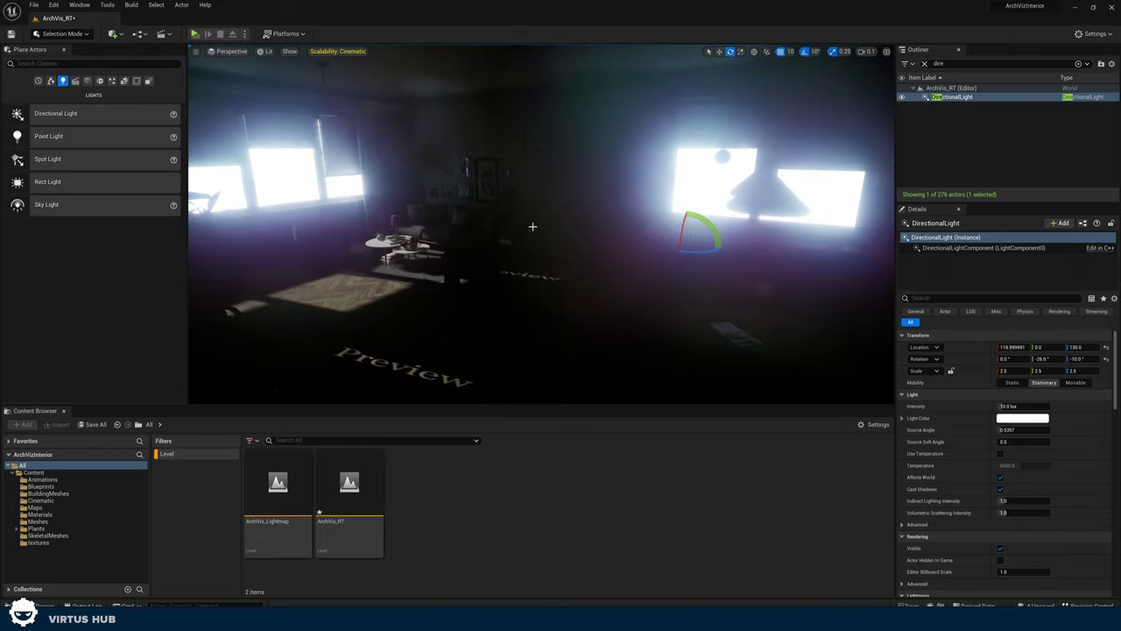
{"action": "key", "text": "ctrl+l"}
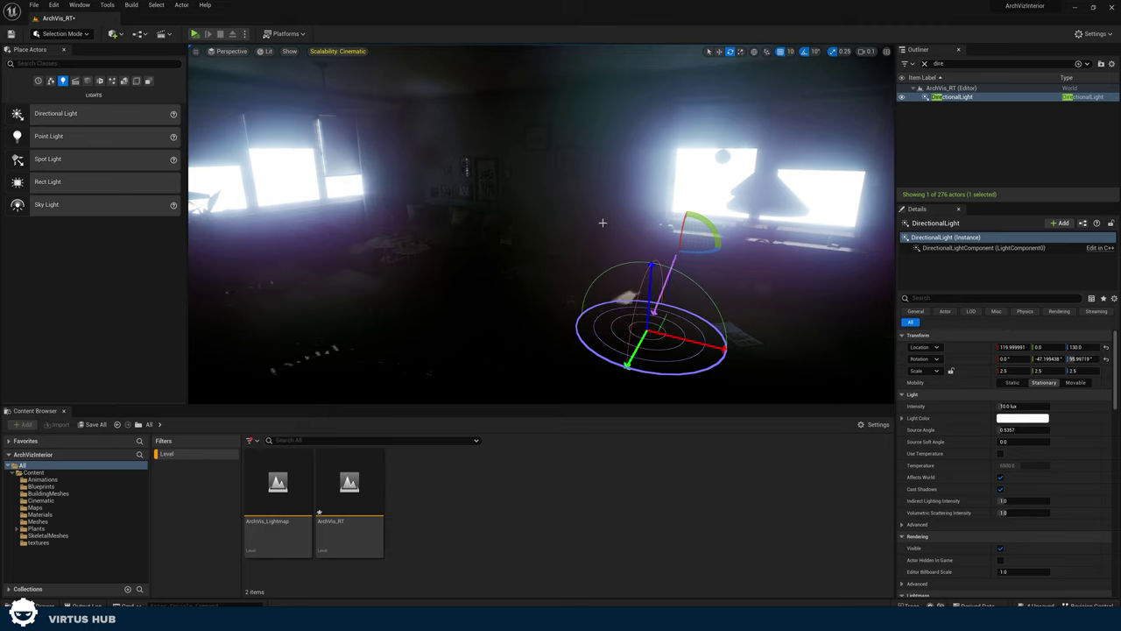
{"action": "key", "text": "ctrl+l"}
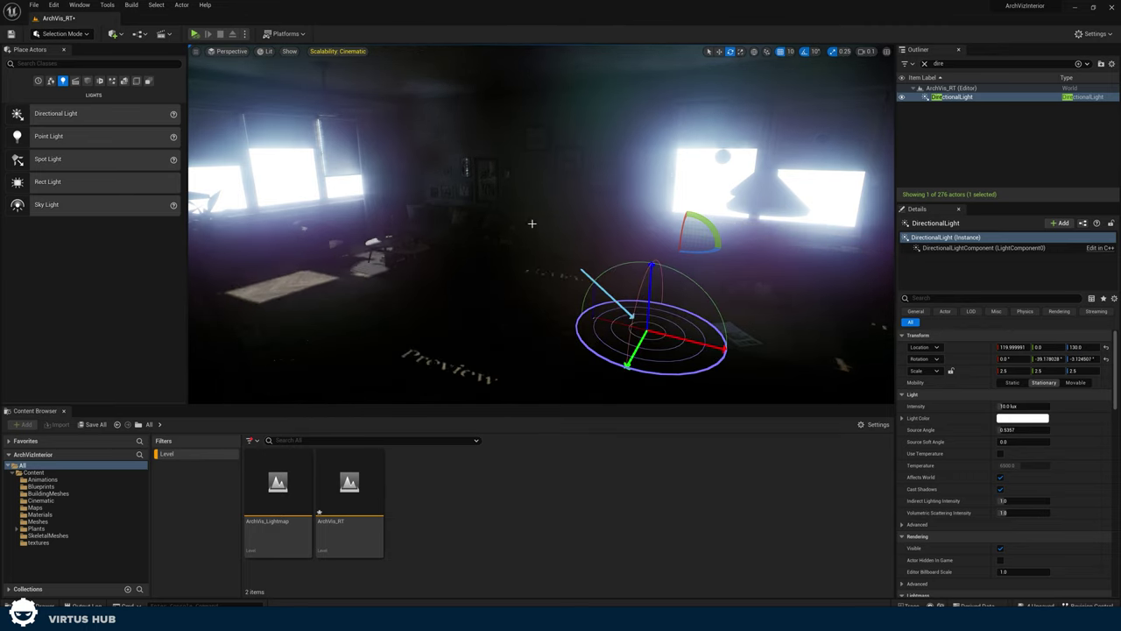
{"action": "key", "text": "ctrl+l"}
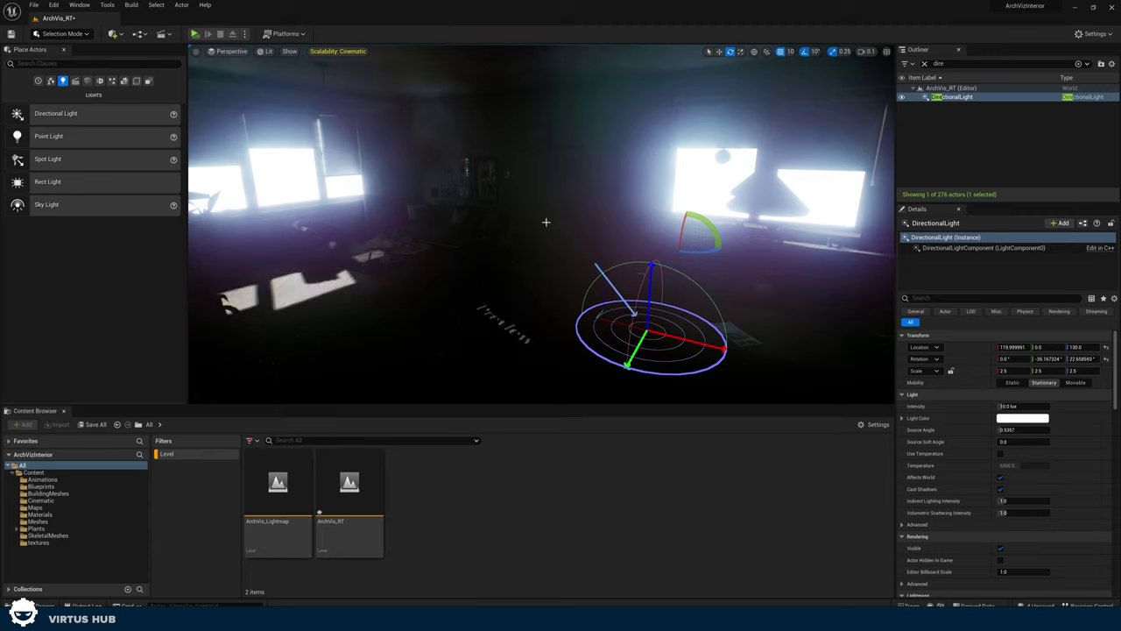
{"action": "key", "text": "ctrl+l"}
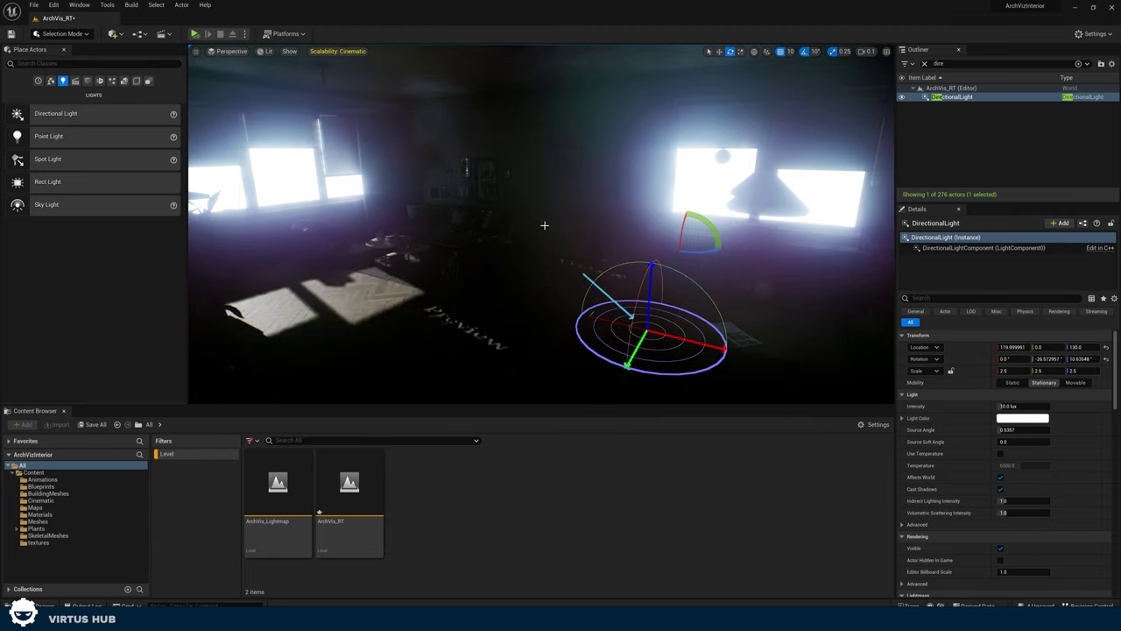
{"action": "key", "text": "ctrl+l"}
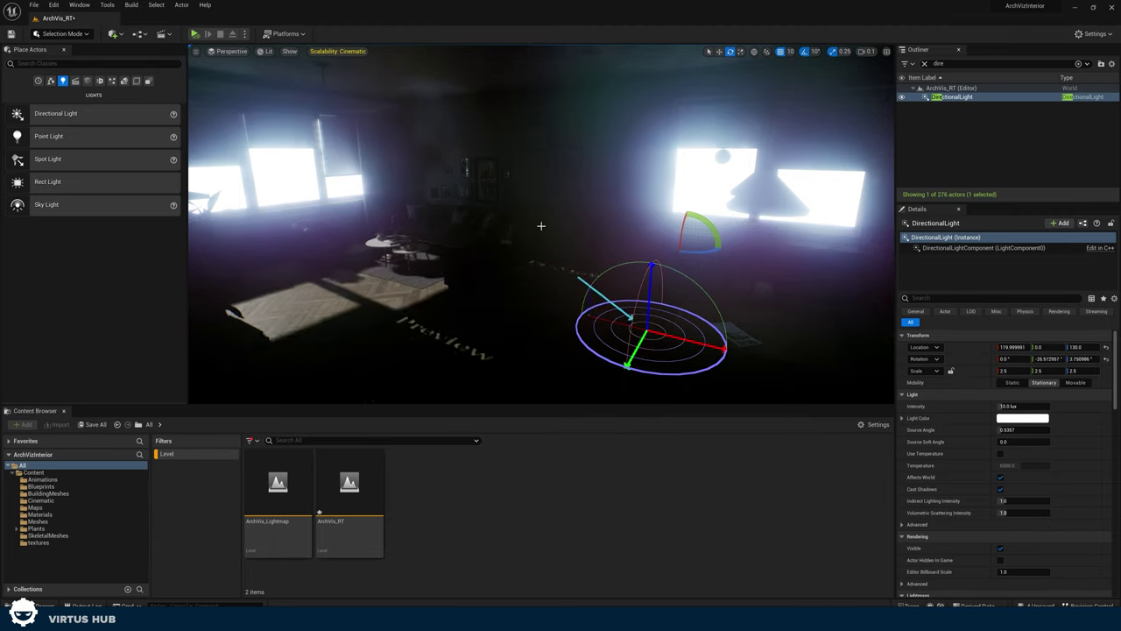
{"action": "key", "text": "ctrl+l"}
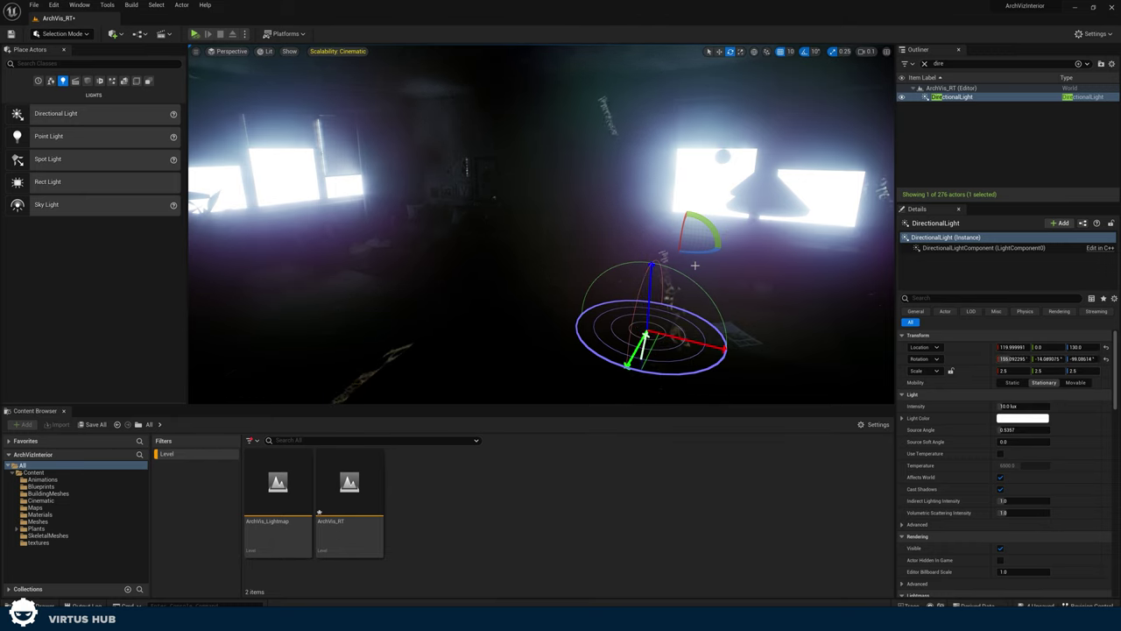
{"action": "key", "text": "ctrl+l"}
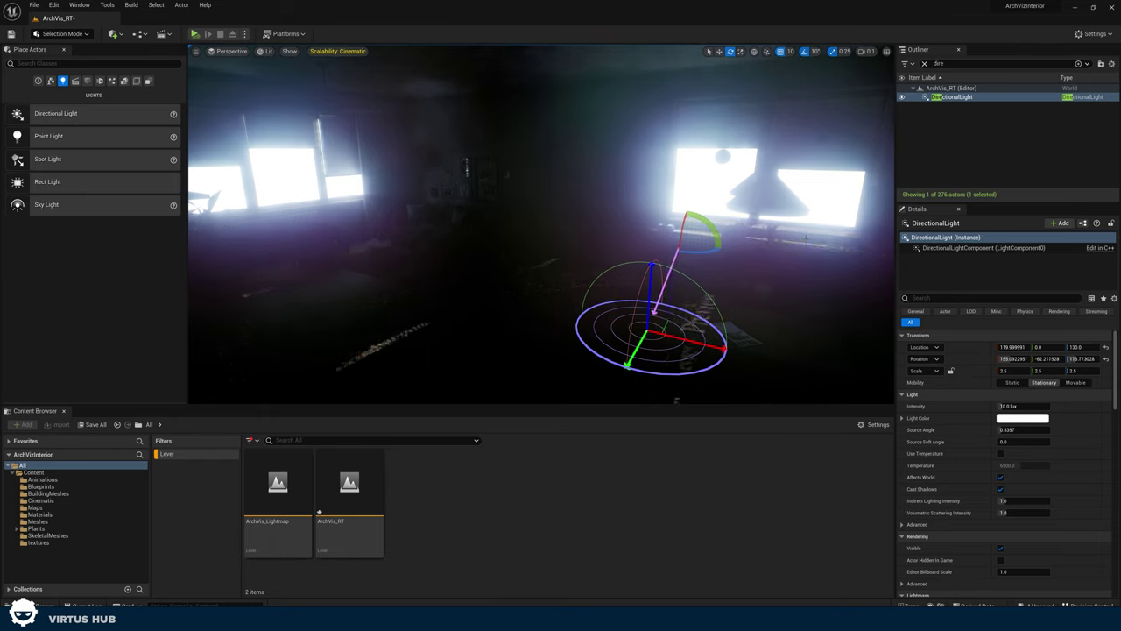
{"action": "key", "text": "ctrl+l"}
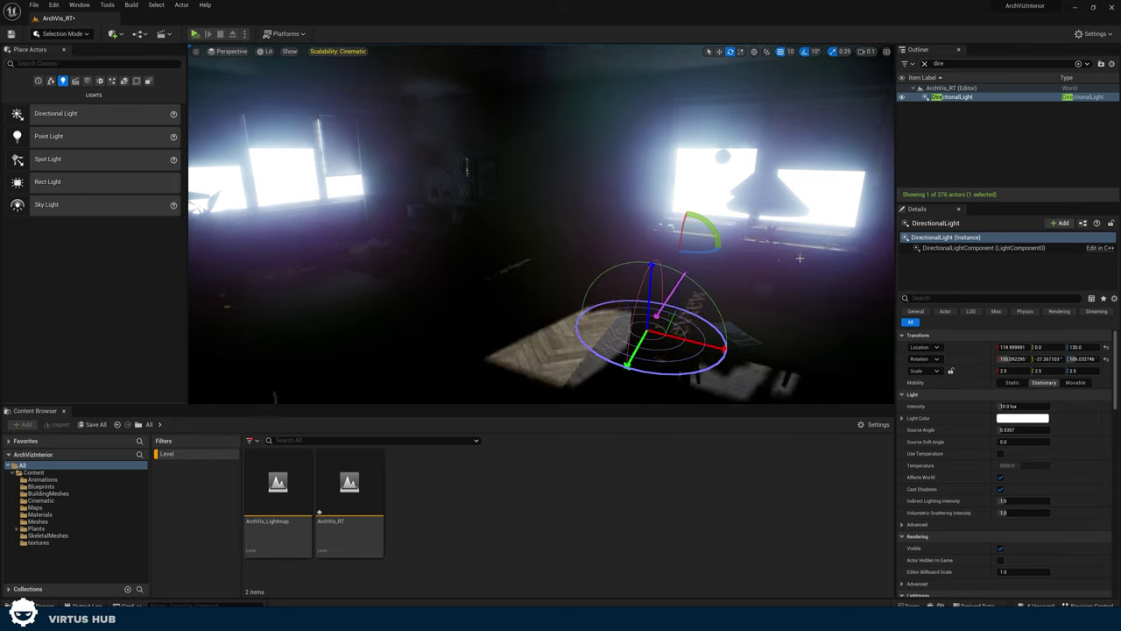
Try an intensity of about 40 lux on the directional light and settle on about 17.86 lux
{"action": "right_click_drag", "start_coordinate": [734, 207], "coordinate": [846, 247]}
{"action": "mouse_move", "coordinate": [560, 227]}
{"action": "right_mouse_down"}
{"action": "mouse_move", "coordinate": [723, 221]}
{"action": "mouse_move", "coordinate": [749, 191]}
{"action": "mouse_move", "coordinate": [806, 212]}
{"action": "mouse_move", "coordinate": [664, 166]}
{"action": "right_mouse_up"}
{"action": "right_click_drag", "start_coordinate": [683, 205], "coordinate": [535, 230]}
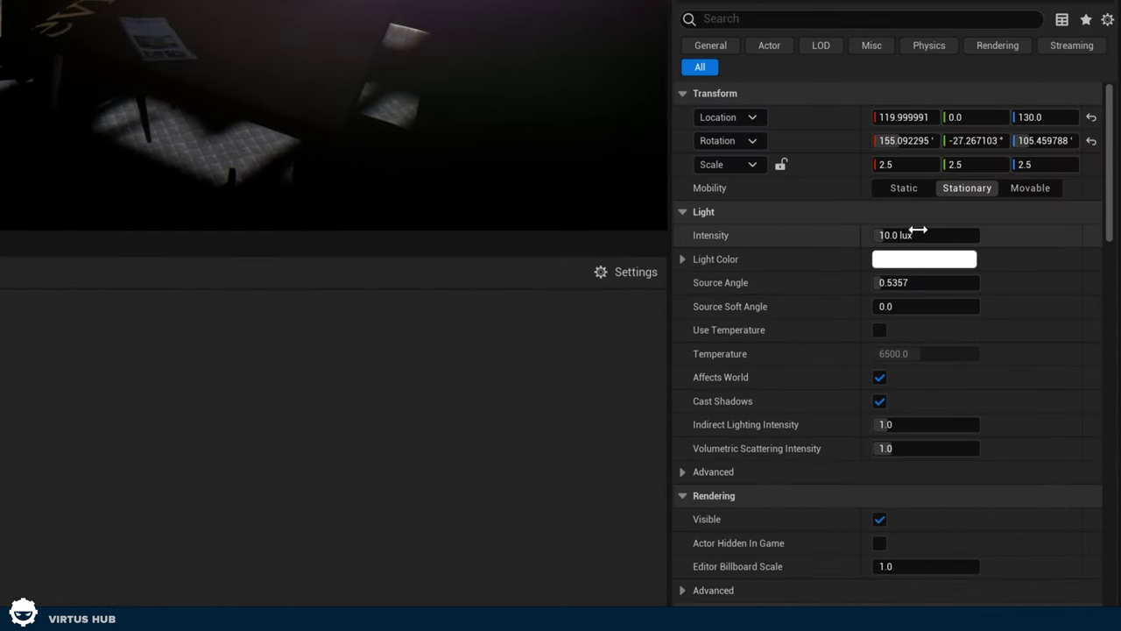
{"action": "left_click_drag", "start_coordinate": [913, 234], "coordinate": [951, 234]}
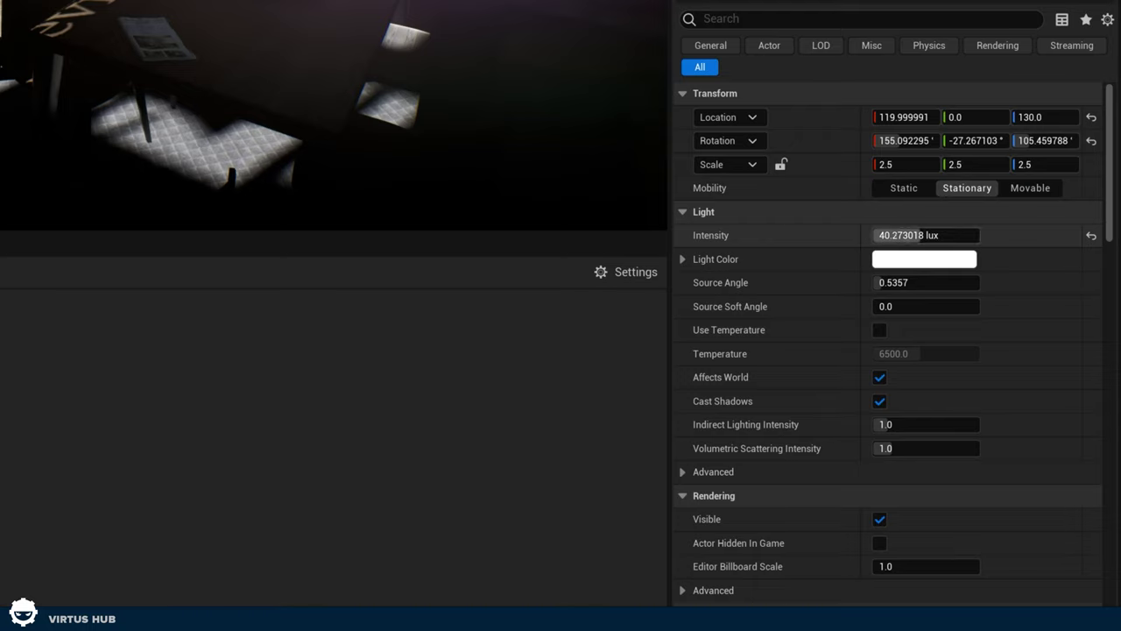
{"action": "left_click_drag", "start_coordinate": [920, 235], "coordinate": [880, 235]}
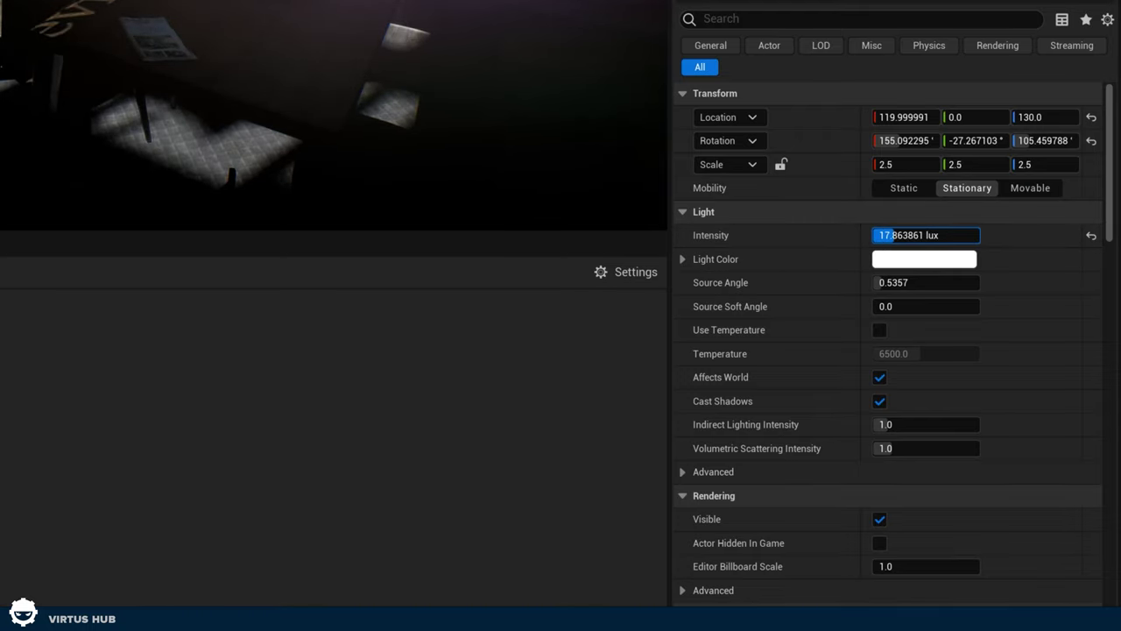
Try a pale green light colour on the directional light, and return the colour to white
{"action": "left_click", "coordinate": [885, 261]}
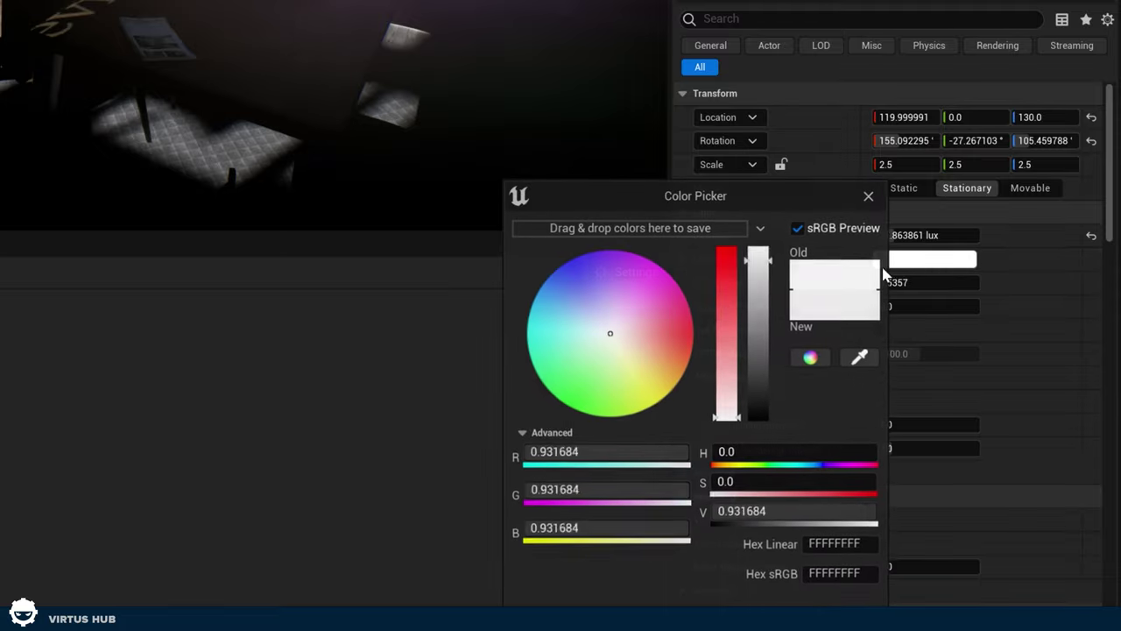
{"action": "mouse_move", "coordinate": [649, 326]}
{"action": "left_mouse_down"}
{"action": "mouse_move", "coordinate": [587, 305]}
{"action": "mouse_move", "coordinate": [601, 365]}
{"action": "mouse_move", "coordinate": [674, 313]}
{"action": "mouse_move", "coordinate": [613, 317]}
{"action": "mouse_move", "coordinate": [610, 296]}
{"action": "mouse_move", "coordinate": [618, 392]}
{"action": "left_mouse_up"}
{"action": "left_click", "coordinate": [785, 619]}
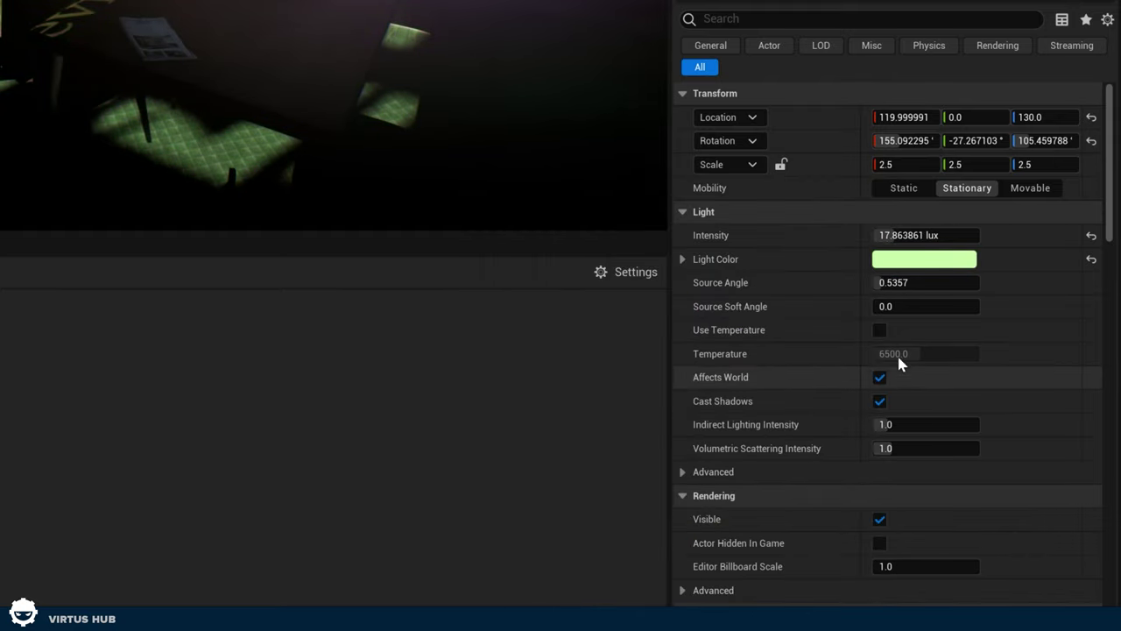
{"action": "left_click", "coordinate": [906, 260]}
{"action": "left_click_drag", "start_coordinate": [749, 366], "coordinate": [745, 433]}
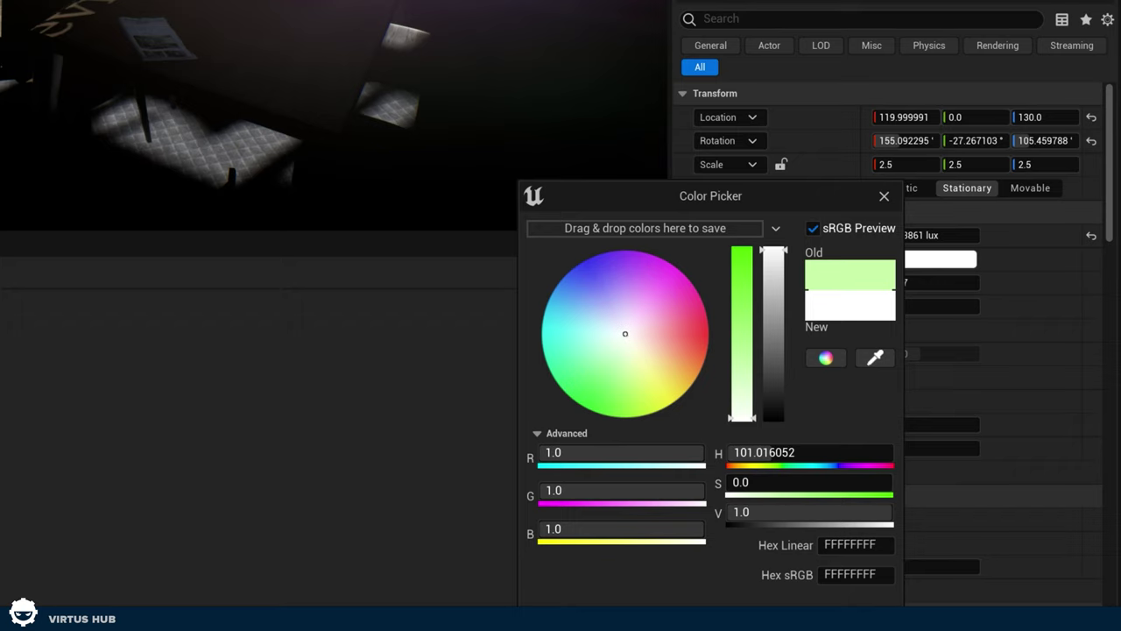
{"action": "left_click", "coordinate": [785, 615]}
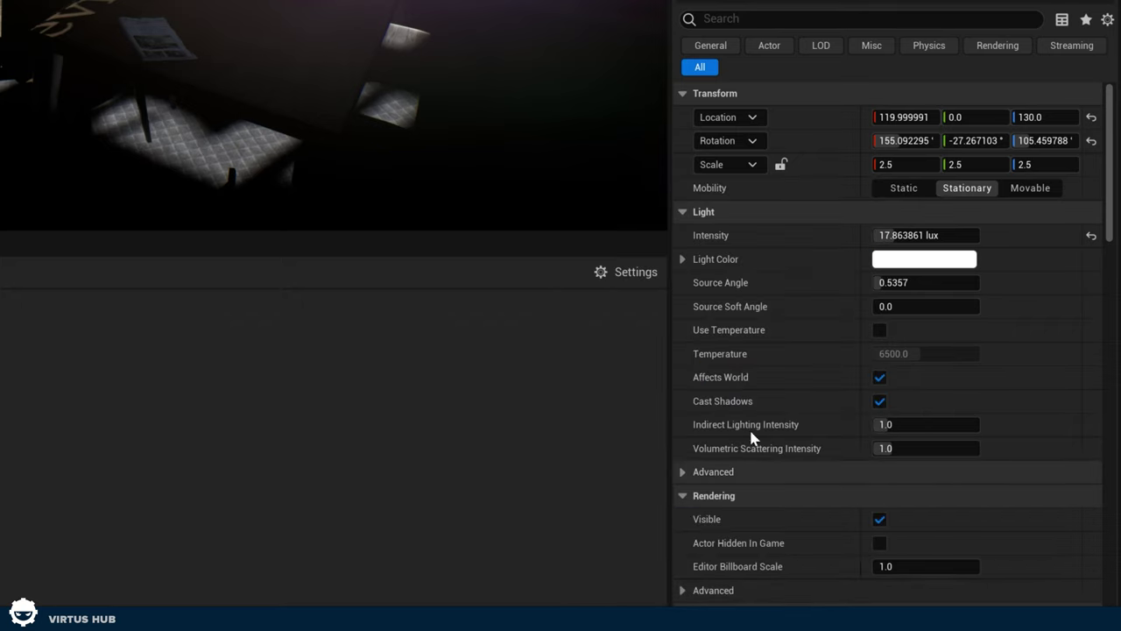
Enable Use Temperature on the directional light and set its temperature to 4500 for a warm tint
{"action": "left_click", "coordinate": [880, 332]}
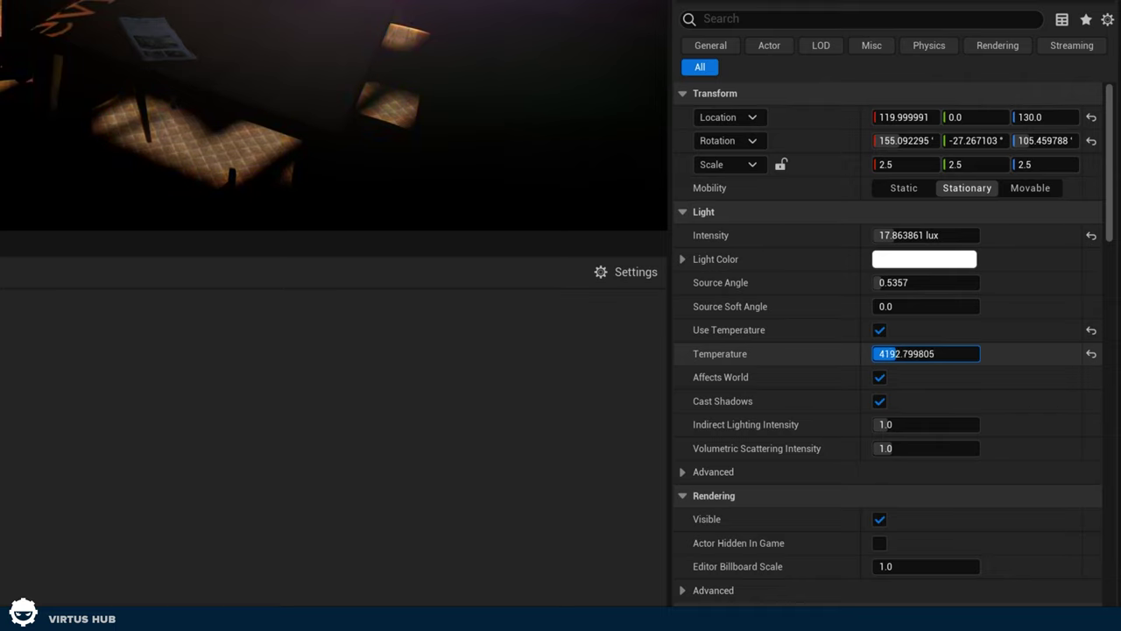
{"action": "mouse_move", "coordinate": [917, 354]}
{"action": "left_mouse_down"}
{"action": "mouse_move", "coordinate": [881, 354]}
{"action": "mouse_move", "coordinate": [908, 354]}
{"action": "left_mouse_up"}
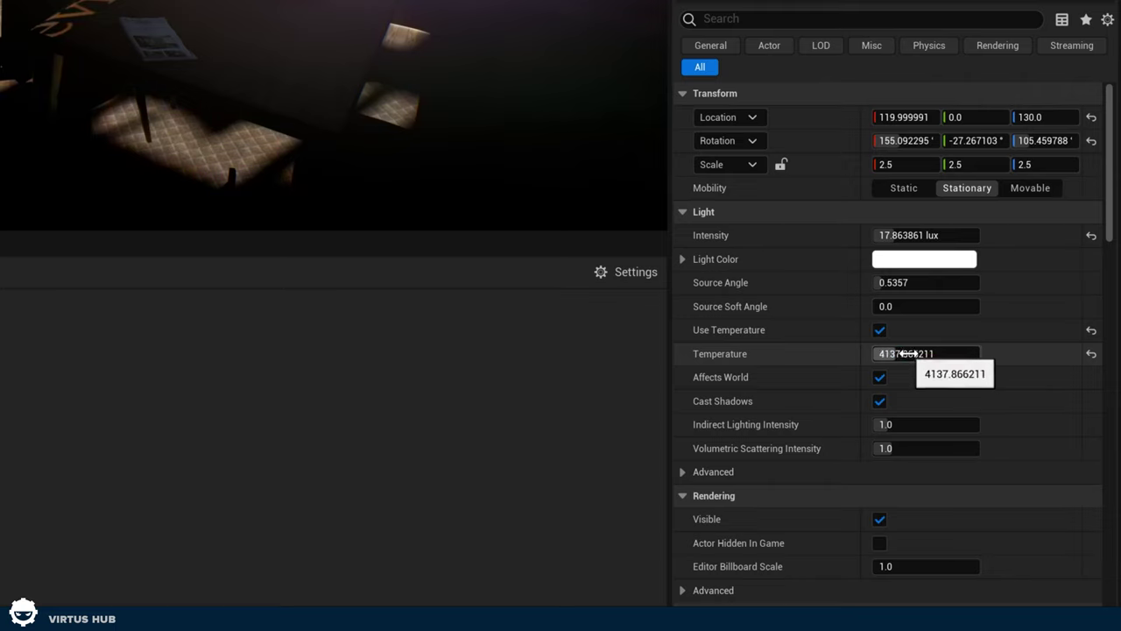
{"action": "left_click", "coordinate": [908, 353]}
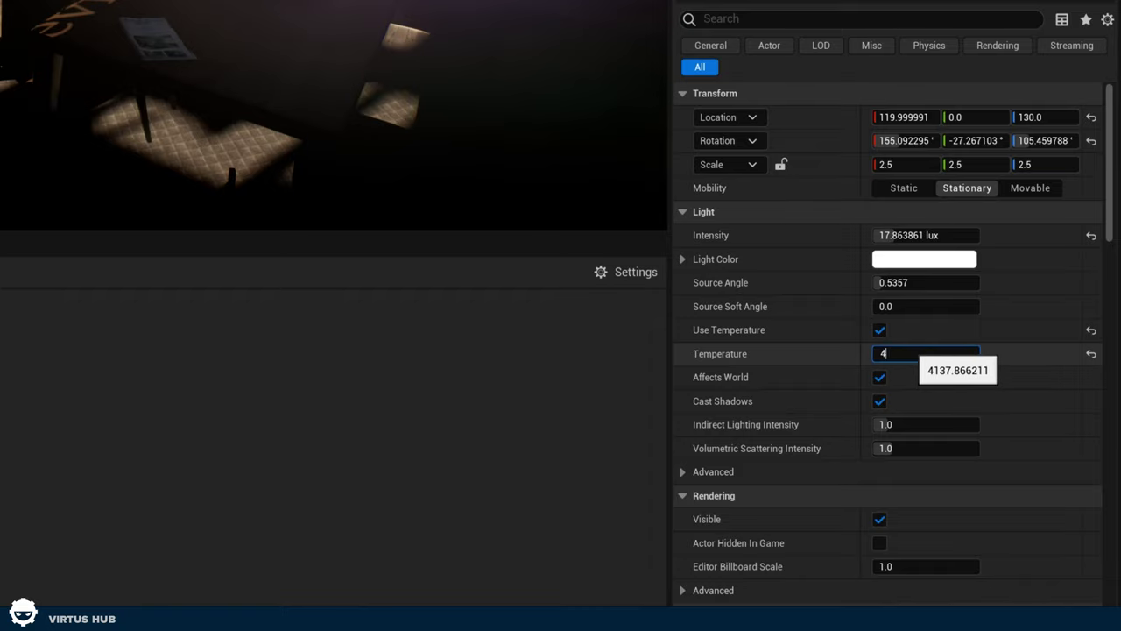
{"action": "key", "text": "Return"}
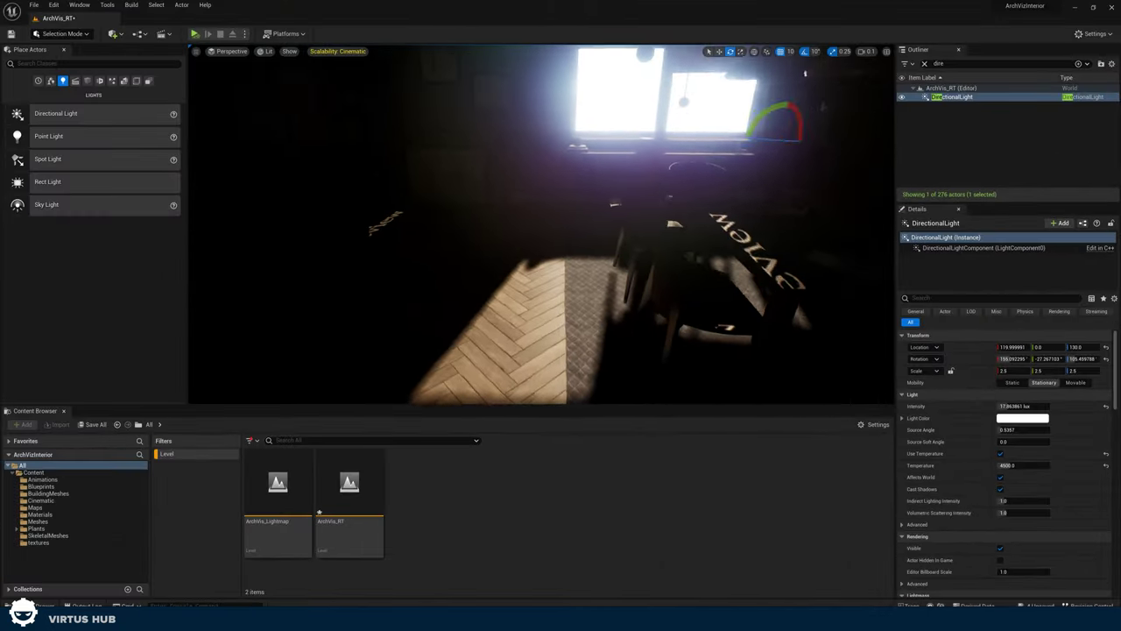
Toggle the directional light's Cast Shadows option off and on to compare the shadows around a dining chair
{"action": "right_click_drag", "start_coordinate": [542, 225], "coordinate": [420, 186]}
{"action": "right_click_drag", "start_coordinate": [613, 219], "coordinate": [631, 233]}
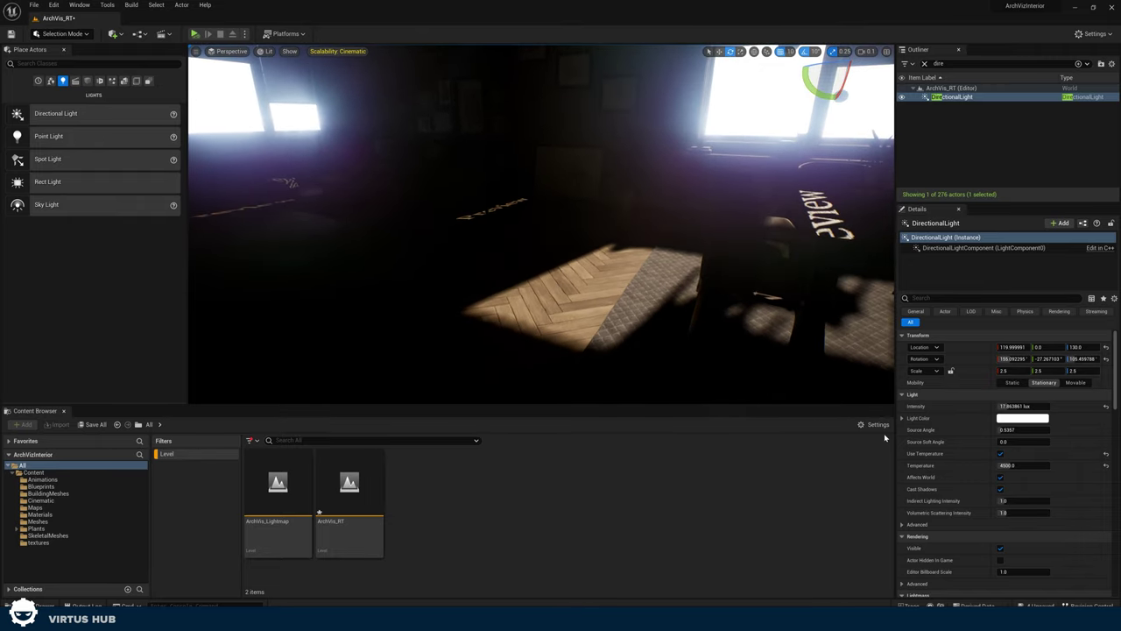
{"action": "key", "text": "ctrl+z"}
{"action": "right_click_drag", "start_coordinate": [745, 271], "coordinate": [671, 290]}
{"action": "right_click_drag", "start_coordinate": [526, 241], "coordinate": [544, 276]}
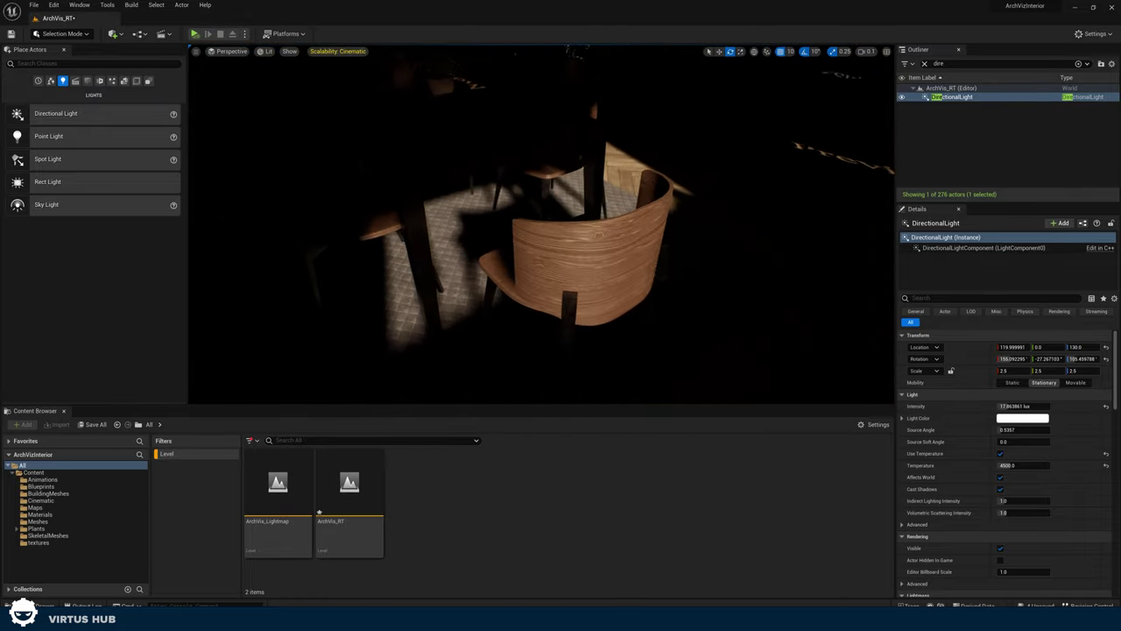
{"action": "left_click", "coordinate": [1001, 489]}
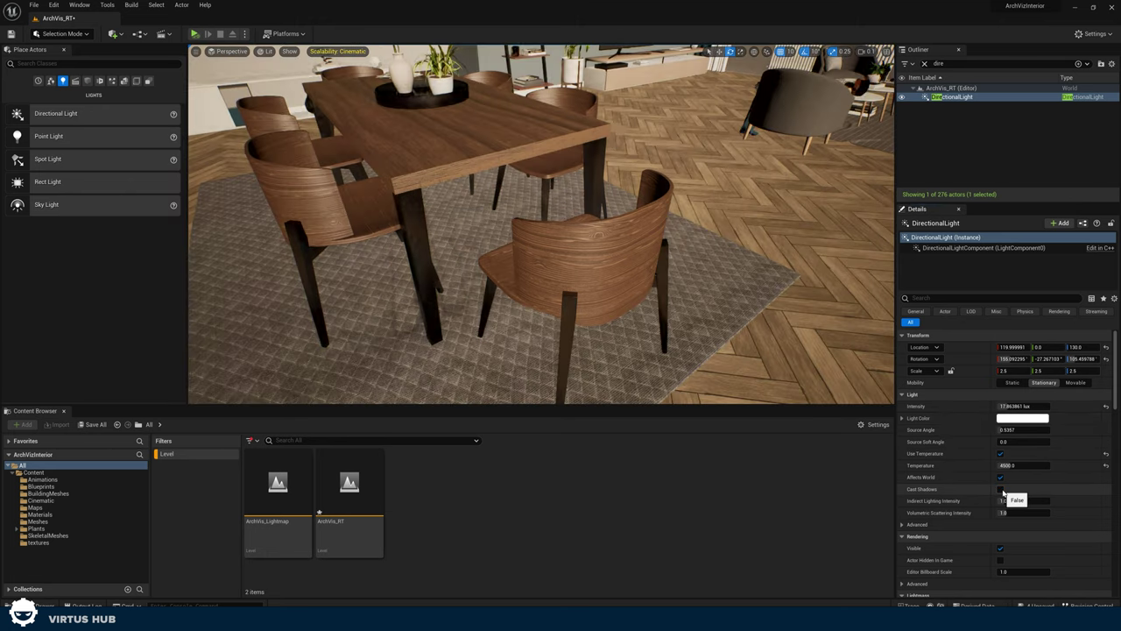
{"action": "left_click", "coordinate": [1001, 489]}
{"action": "left_click", "coordinate": [1002, 489]}
{"action": "left_click", "coordinate": [1002, 488]}
{"action": "left_click", "coordinate": [1002, 489]}
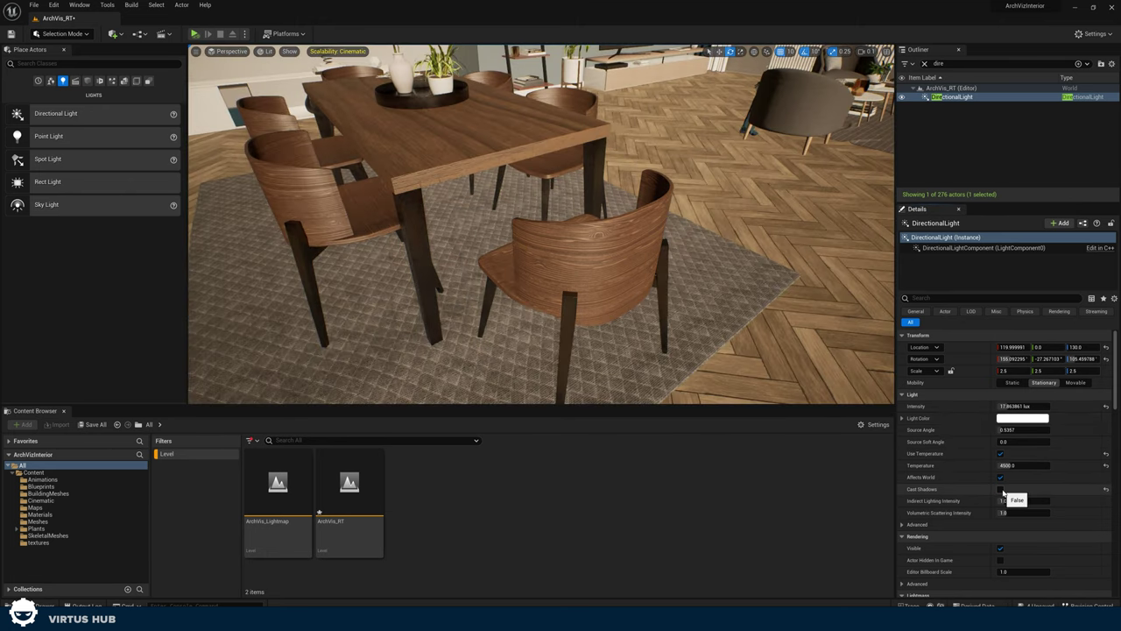
{"action": "left_click", "coordinate": [1001, 488]}
{"action": "left_click", "coordinate": [1001, 489]}
{"action": "left_click", "coordinate": [1002, 489]}
{"action": "left_click", "coordinate": [1002, 489]}
{"action": "left_click", "coordinate": [1002, 489]}
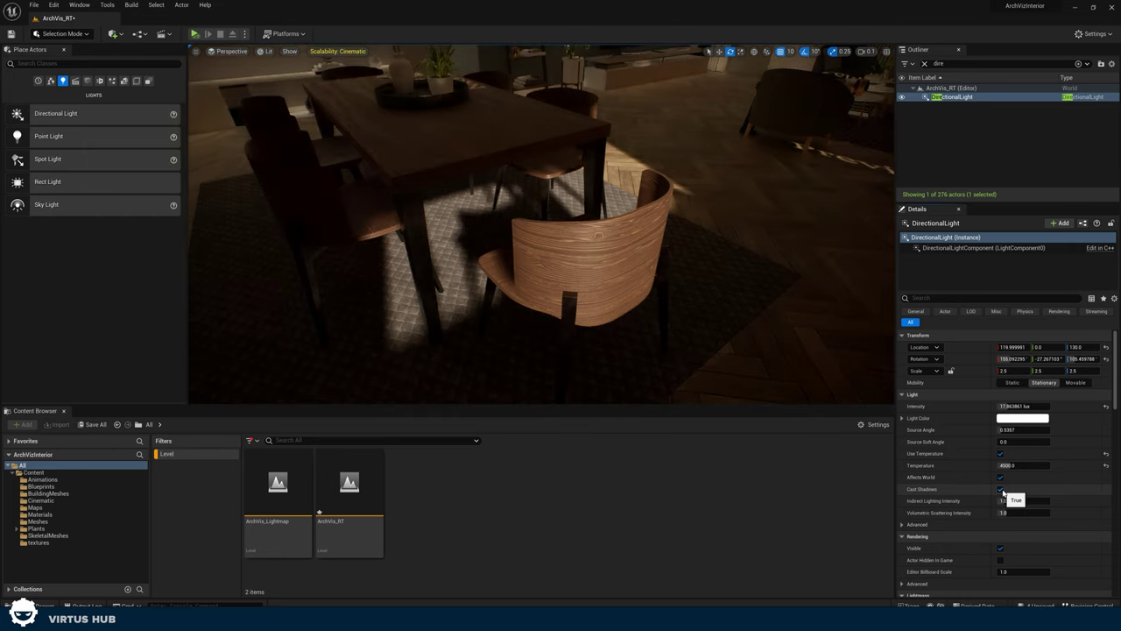
{"action": "left_click", "coordinate": [1002, 489]}
{"action": "left_click", "coordinate": [1002, 488]}
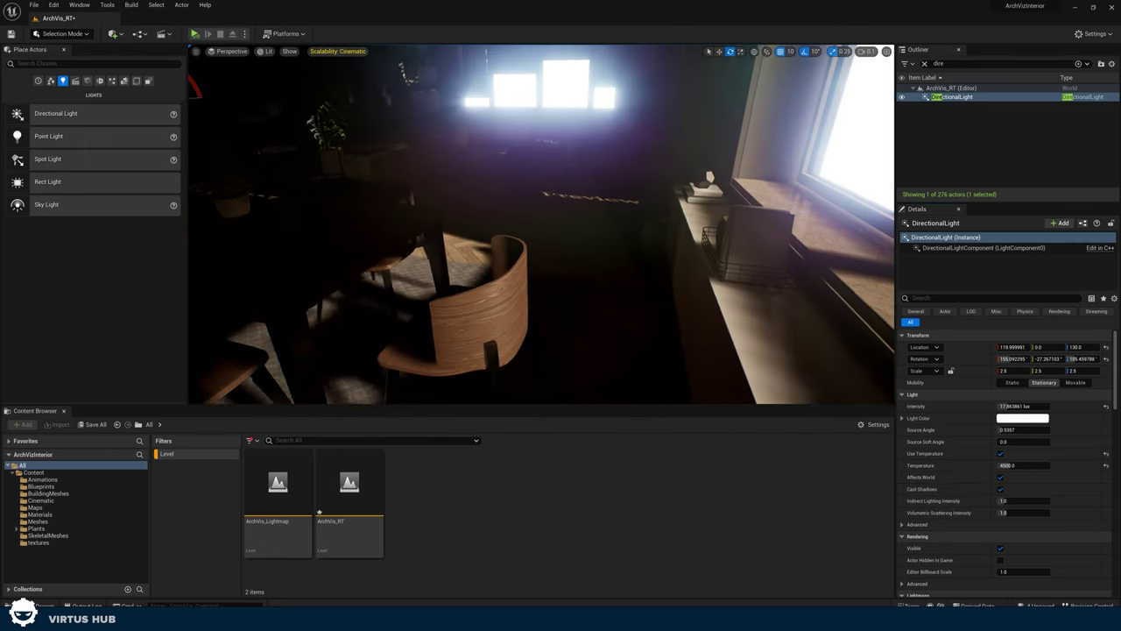
Compare the wider room and windowsill with the directional light's Cast Shadows off and on, leaving shadows enabled
{"action": "right_click_drag", "start_coordinate": [666, 263], "coordinate": [618, 265]}
{"action": "left_click", "coordinate": [1002, 489]}
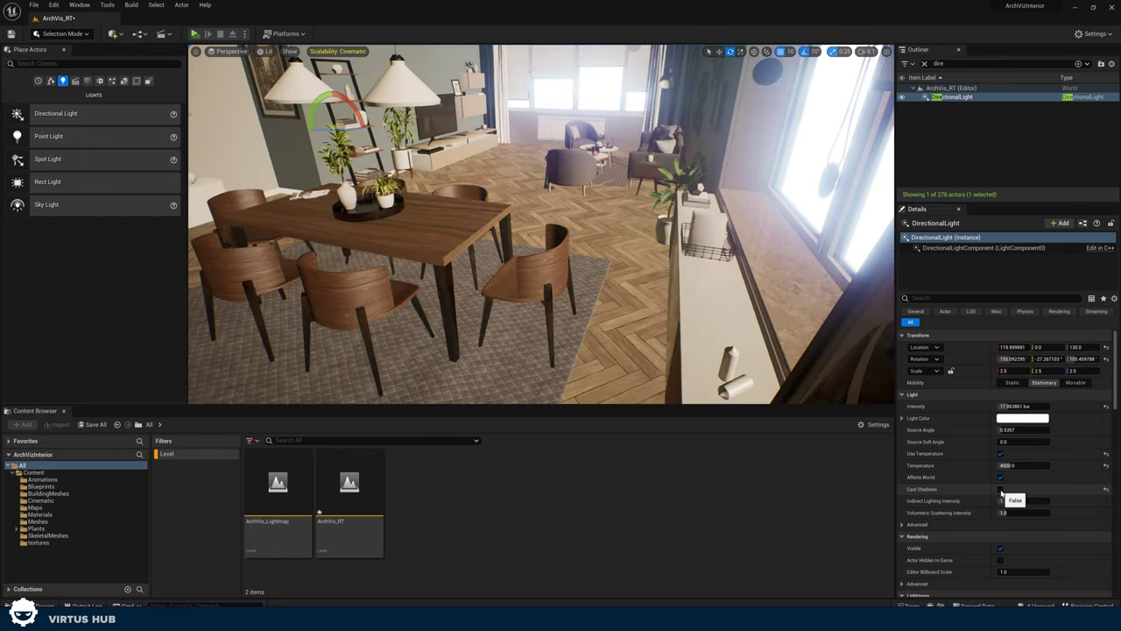
{"action": "left_click", "coordinate": [1001, 489]}
{"action": "left_click", "coordinate": [1001, 489]}
{"action": "left_click", "coordinate": [1001, 489]}
{"action": "left_click", "coordinate": [1001, 489]}
{"action": "left_click", "coordinate": [1001, 488]}
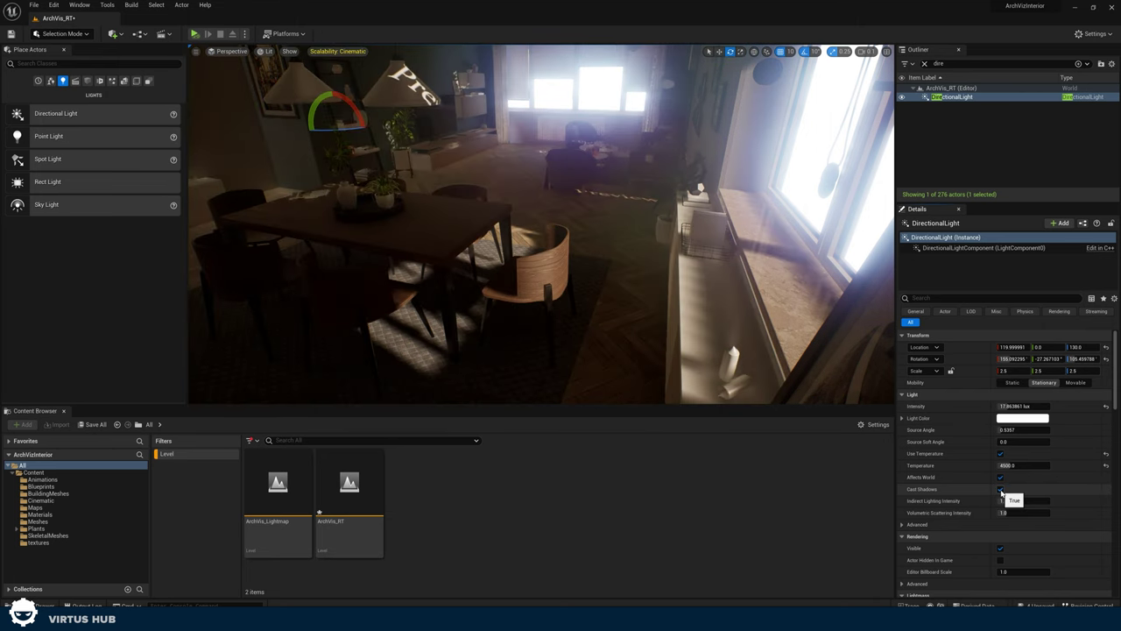
{"action": "left_click", "coordinate": [1002, 489]}
{"action": "left_click", "coordinate": [1002, 489]}
Toggle the directional light's Affects World option off and on to compare its effect, leaving it enabled
{"action": "left_click", "coordinate": [1001, 477]}
{"action": "left_click", "coordinate": [1001, 478]}
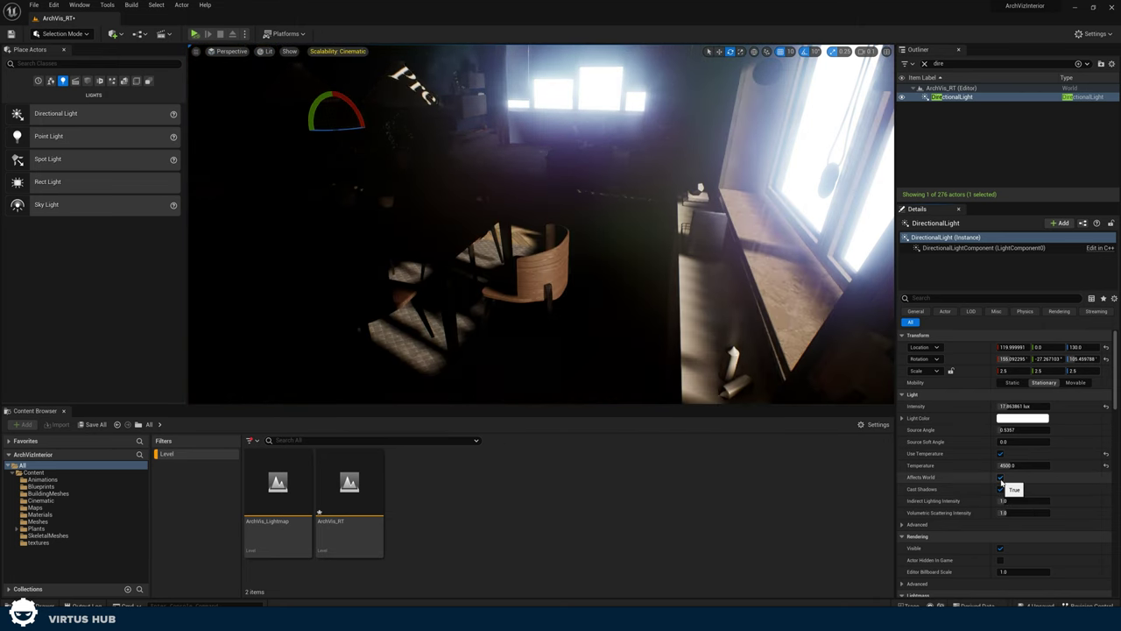
{"action": "left_click", "coordinate": [1002, 478]}
{"action": "left_click", "coordinate": [1002, 478]}
{"action": "left_click", "coordinate": [1001, 478]}
{"action": "left_click", "coordinate": [1002, 477]}
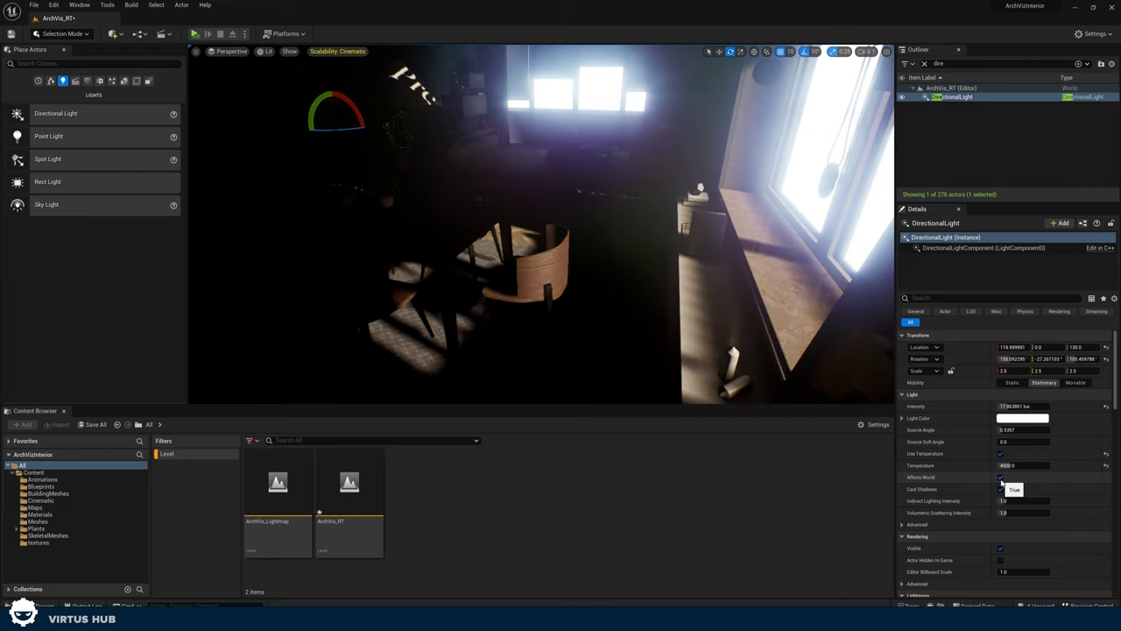
{"action": "left_click", "coordinate": [1001, 477]}
{"action": "left_click", "coordinate": [1001, 477]}
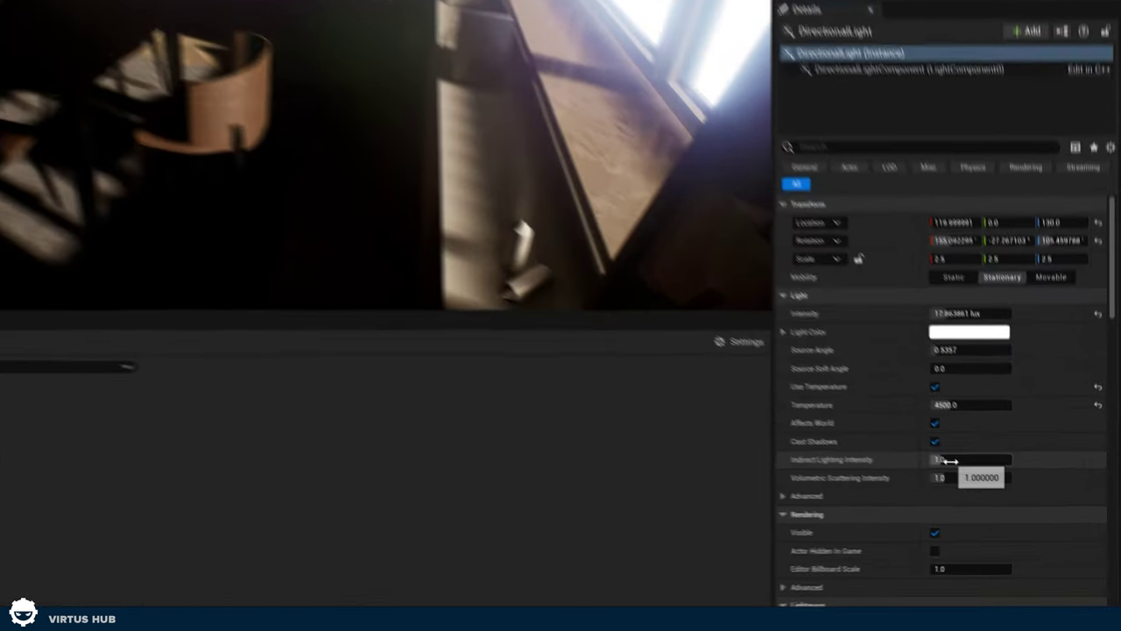
Compare the directional light's Indirect Lighting Intensity at 0 and at 10 in the dining area
{"action": "left_click_drag", "start_coordinate": [1008, 500], "coordinate": [1042, 501]}
{"action": "left_click_drag", "start_coordinate": [962, 424], "coordinate": [900, 424]}
{"action": "type", "text": "0"}
{"action": "key", "text": "Return"}
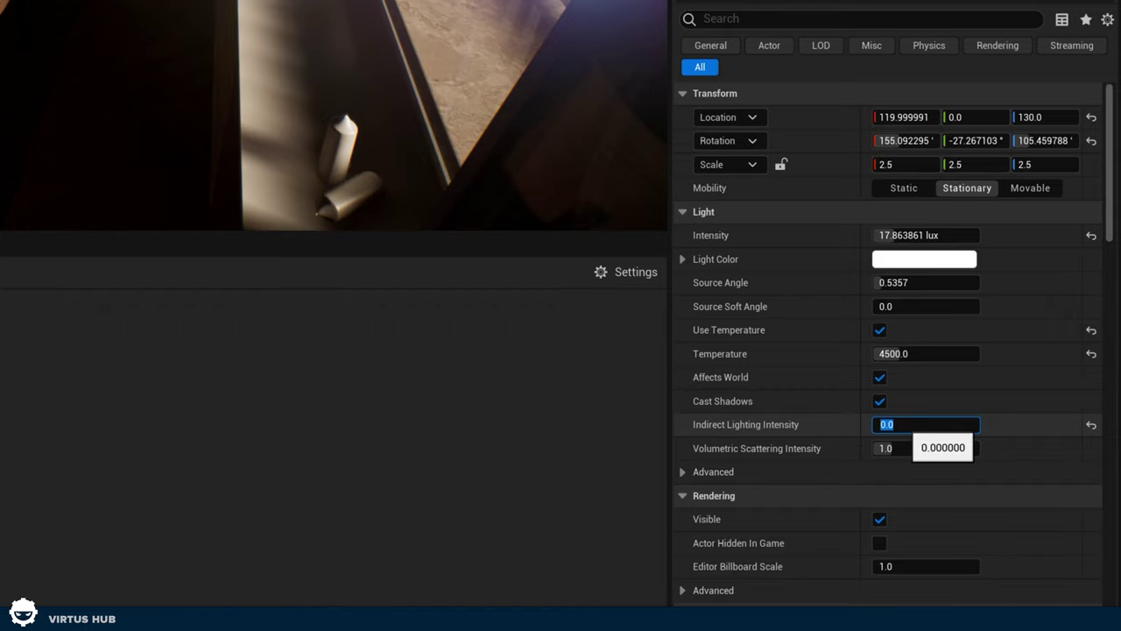
{"action": "type", "text": "10"}
{"action": "key", "text": "Return"}
{"action": "right_click_drag", "start_coordinate": [613, 245], "coordinate": [254, 224]}
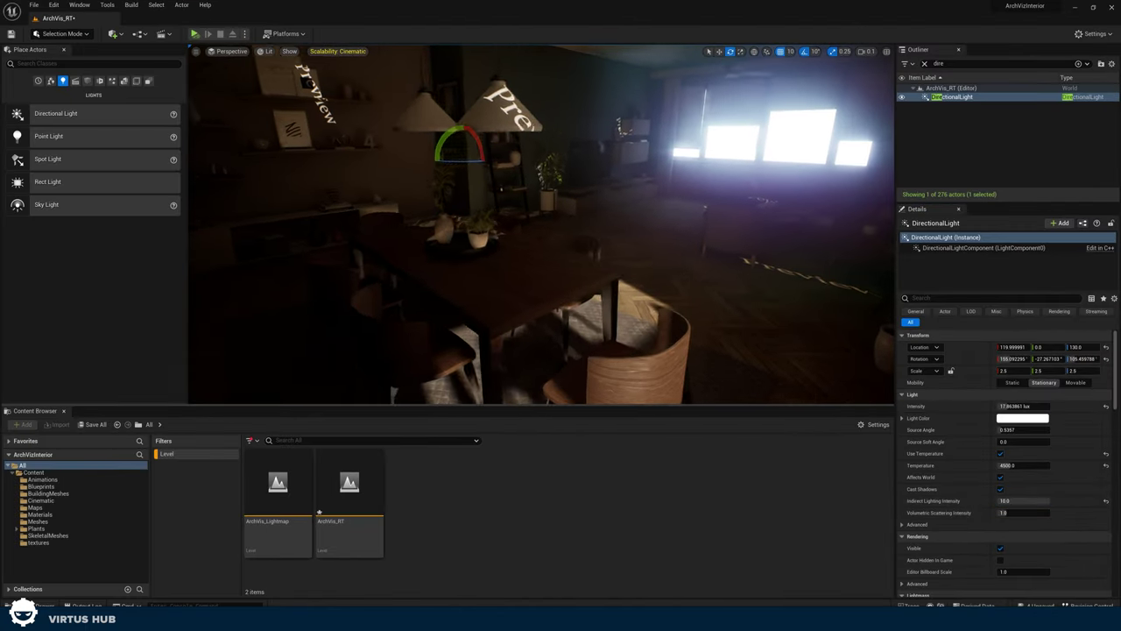
{"action": "key", "text": "w"}
{"action": "right_click_drag", "start_coordinate": [430, 225], "coordinate": [535, 224]}
Lower the Indirect Lighting Intensity to 1 and raise it back to 10 to compare the bounced light
{"action": "left_click_drag", "start_coordinate": [1032, 500], "coordinate": [1021, 500]}
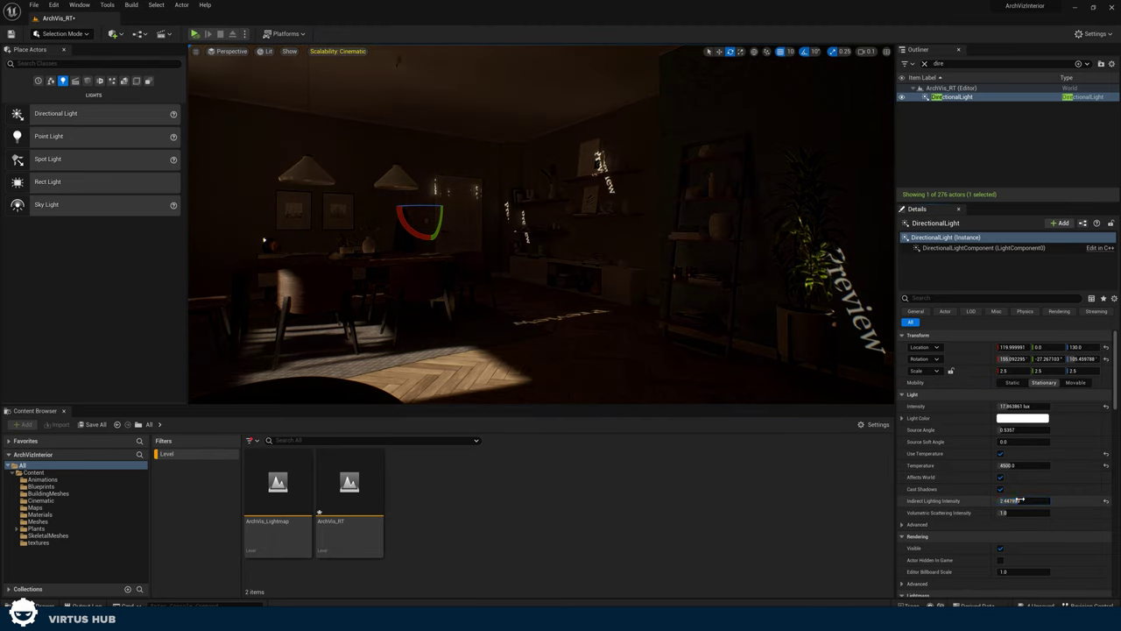
{"action": "right_click_drag", "start_coordinate": [855, 390], "coordinate": [767, 390]}
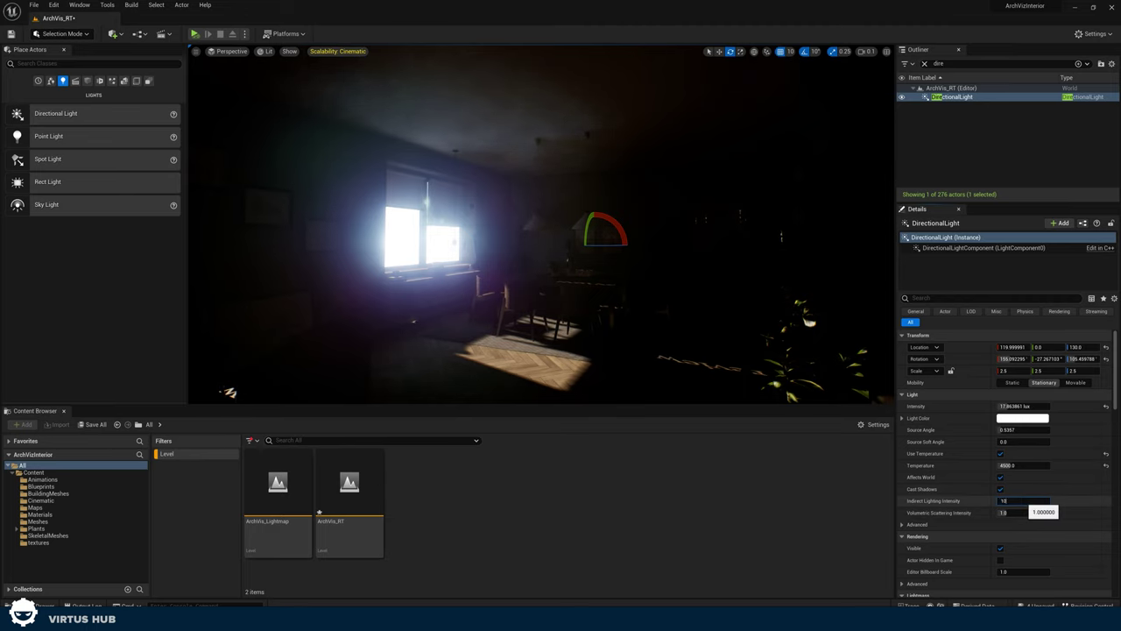
{"action": "key", "text": "Return"}
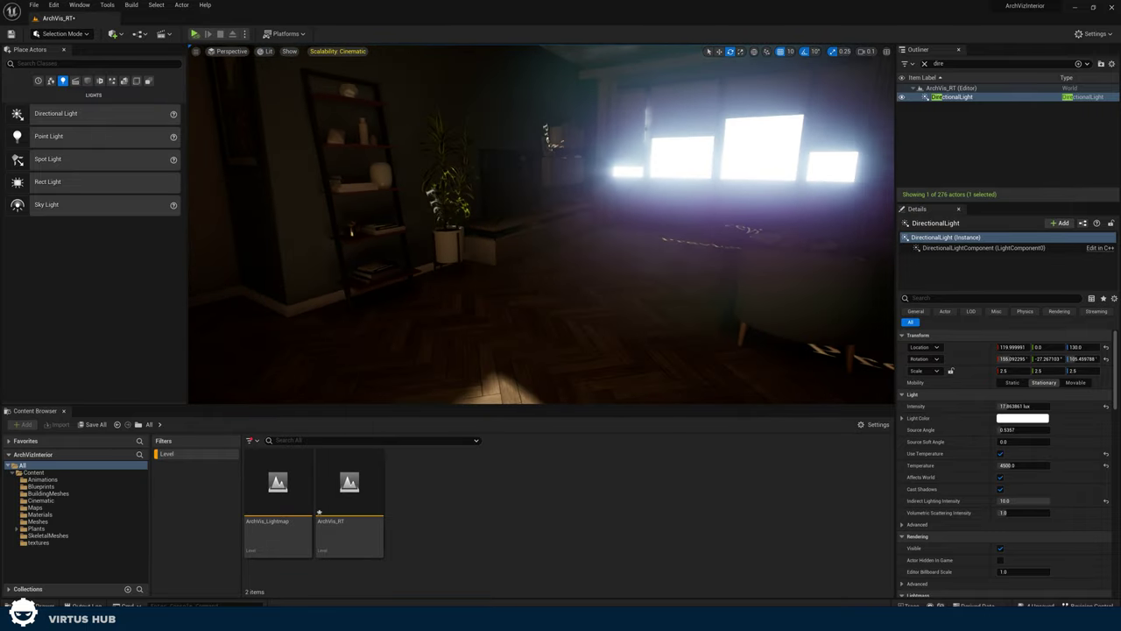
Set the directional light's Indirect Lighting Intensity to 100 and check the bounced light throughout the room
{"action": "right_click_drag", "start_coordinate": [820, 361], "coordinate": [894, 352]}
{"action": "left_click", "coordinate": [1005, 502]}
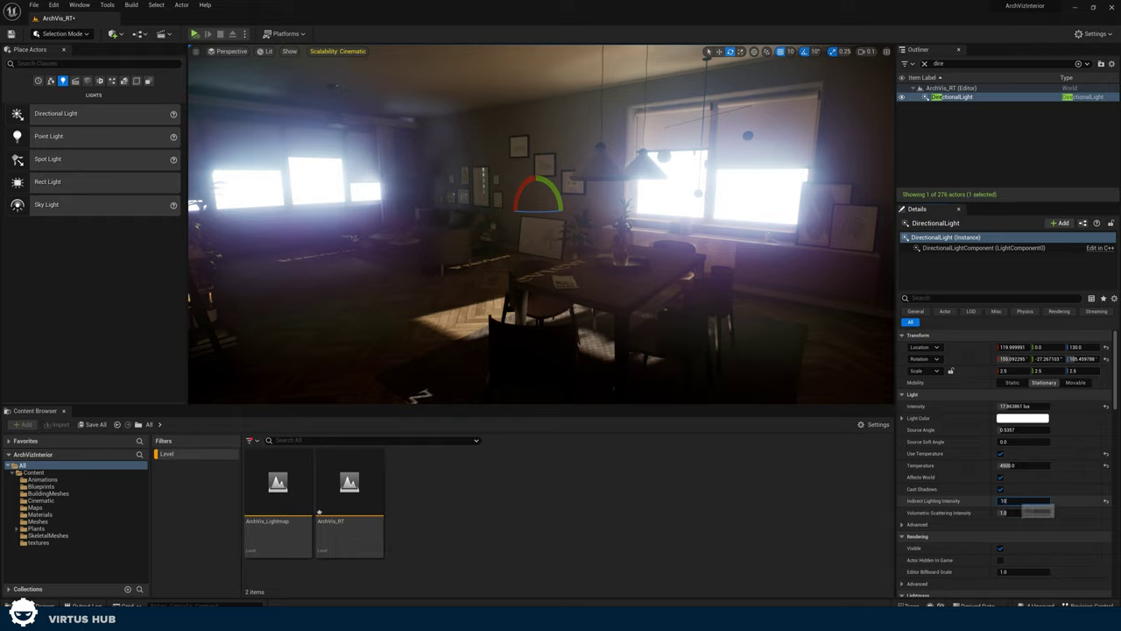
{"action": "type", "text": "100"}
{"action": "key", "text": "Return"}
{"action": "right_click_drag", "start_coordinate": [814, 355], "coordinate": [883, 357]}
{"action": "right_click_drag", "start_coordinate": [517, 263], "coordinate": [605, 276]}
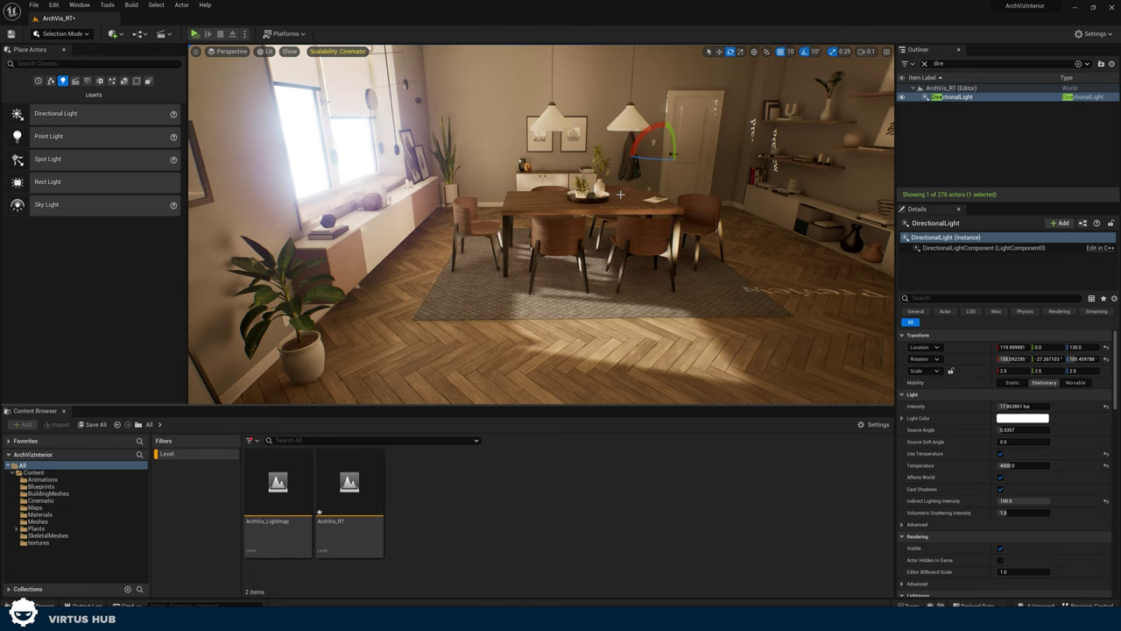
{"action": "right_click_drag", "start_coordinate": [621, 195], "coordinate": [496, 260]}
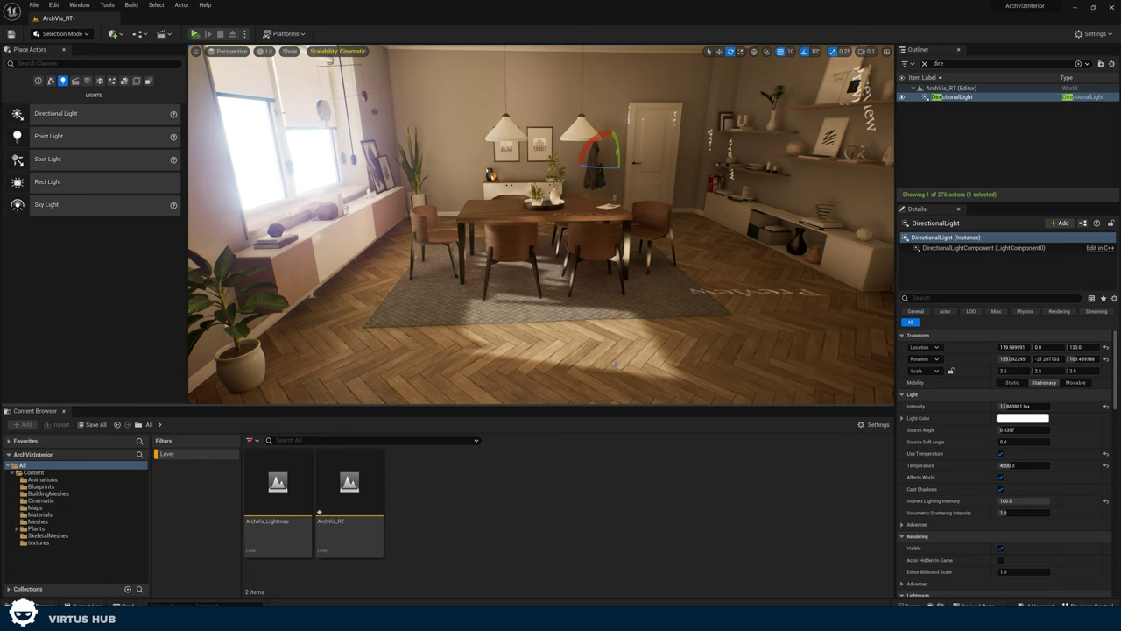
{"action": "right_click_drag", "start_coordinate": [566, 223], "coordinate": [280, 182]}
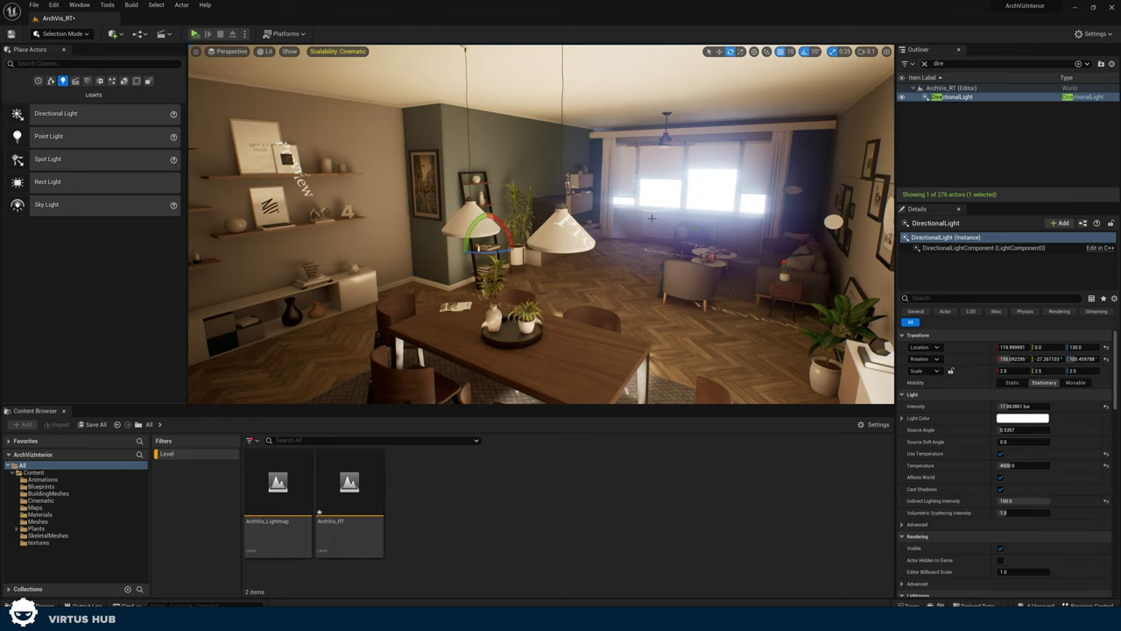
{"action": "right_click_drag", "start_coordinate": [652, 217], "coordinate": [554, 402]}
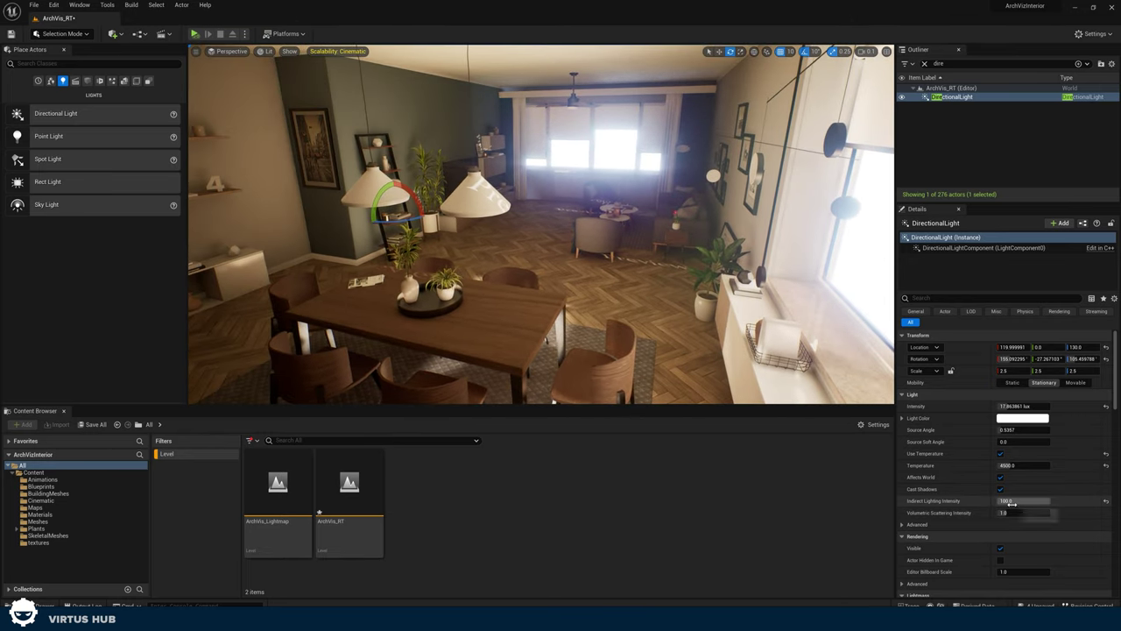
{"action": "right_click_drag", "start_coordinate": [649, 228], "coordinate": [417, 165]}
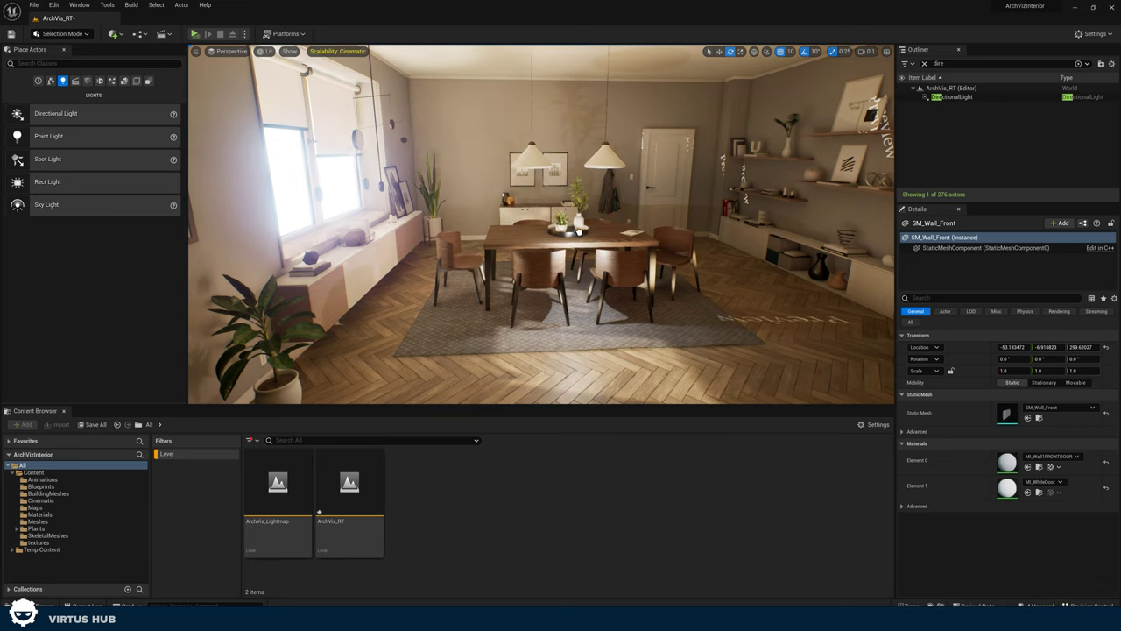
Add a point light above the dining table at about X 160, Y -20, Z 130 and show the viewport's light icons
{"action": "left_click_drag", "start_coordinate": [610, 235], "coordinate": [610, 233]}
{"action": "key", "text": "g"}
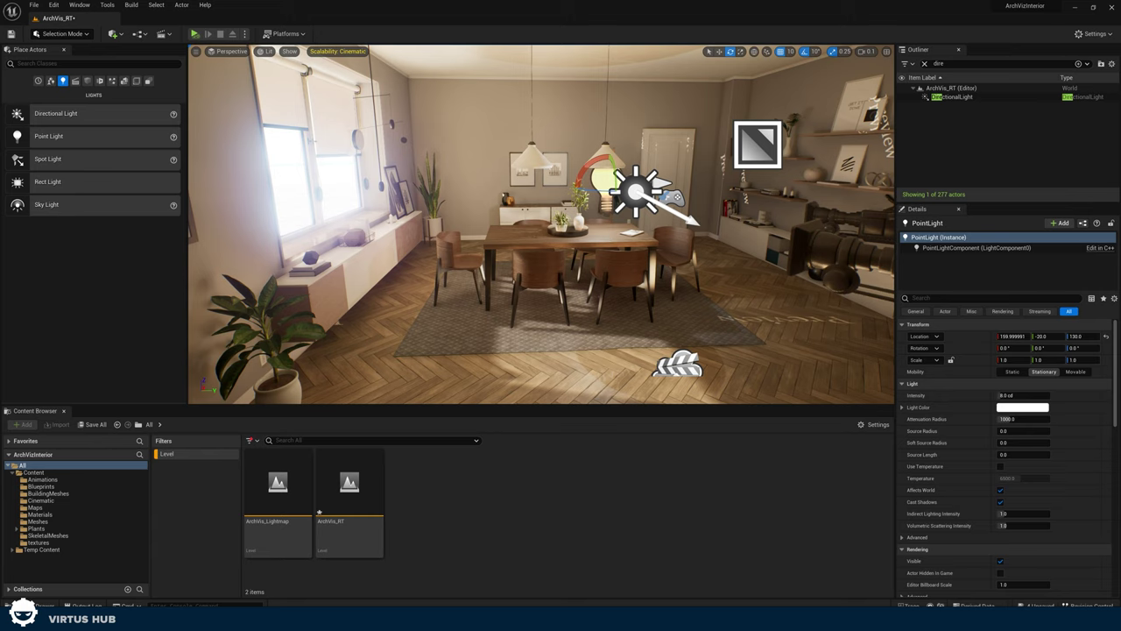
{"action": "key", "text": "w"}
{"action": "right_click_drag", "start_coordinate": [611, 233], "coordinate": [452, 226]}
{"action": "key", "text": "d"}
{"action": "right_click_drag", "start_coordinate": [560, 197], "coordinate": [560, 197]}
{"action": "key", "text": "s"}
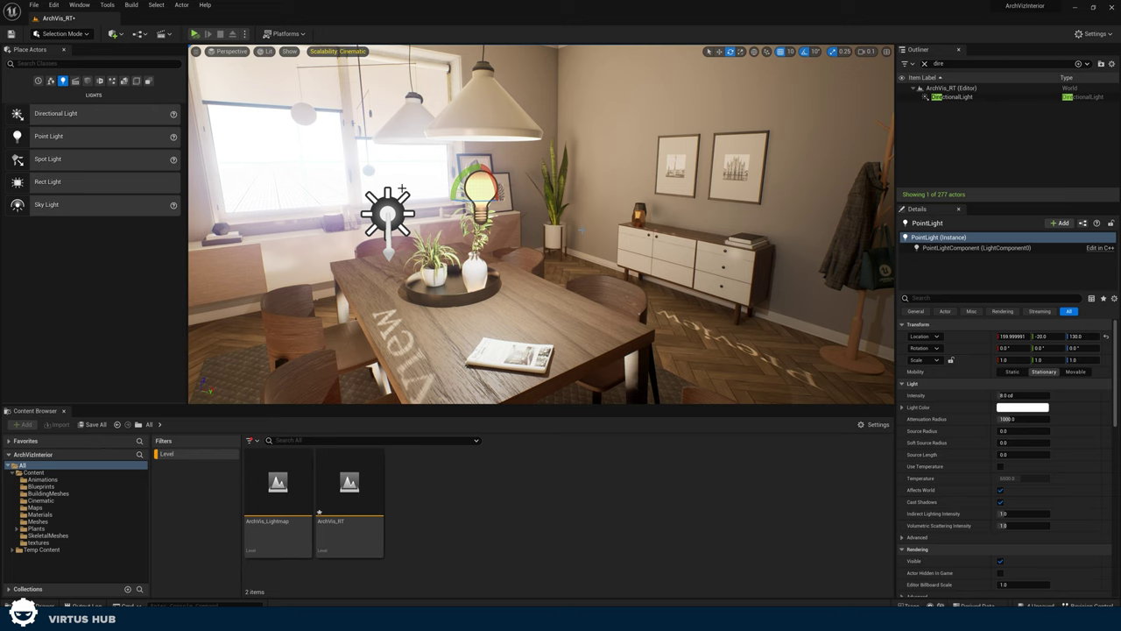
Replace the point light with a new one above the dining table at about X 170, Y -30, Z 130
{"action": "key", "text": "Delete"}
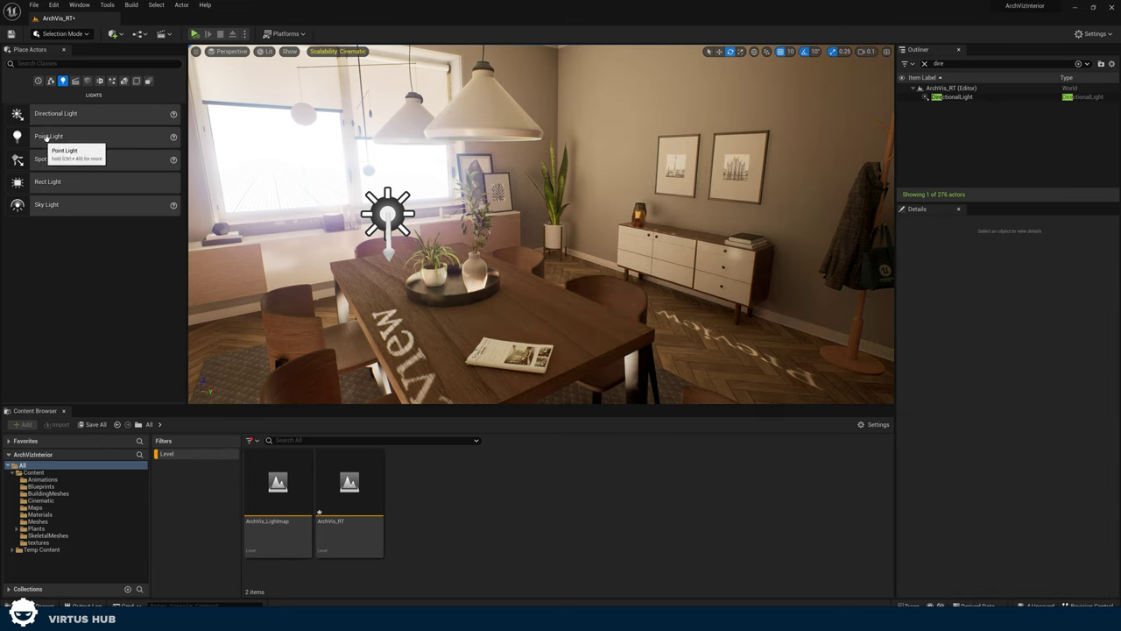
{"action": "left_click_drag", "start_coordinate": [49, 137], "coordinate": [481, 239]}
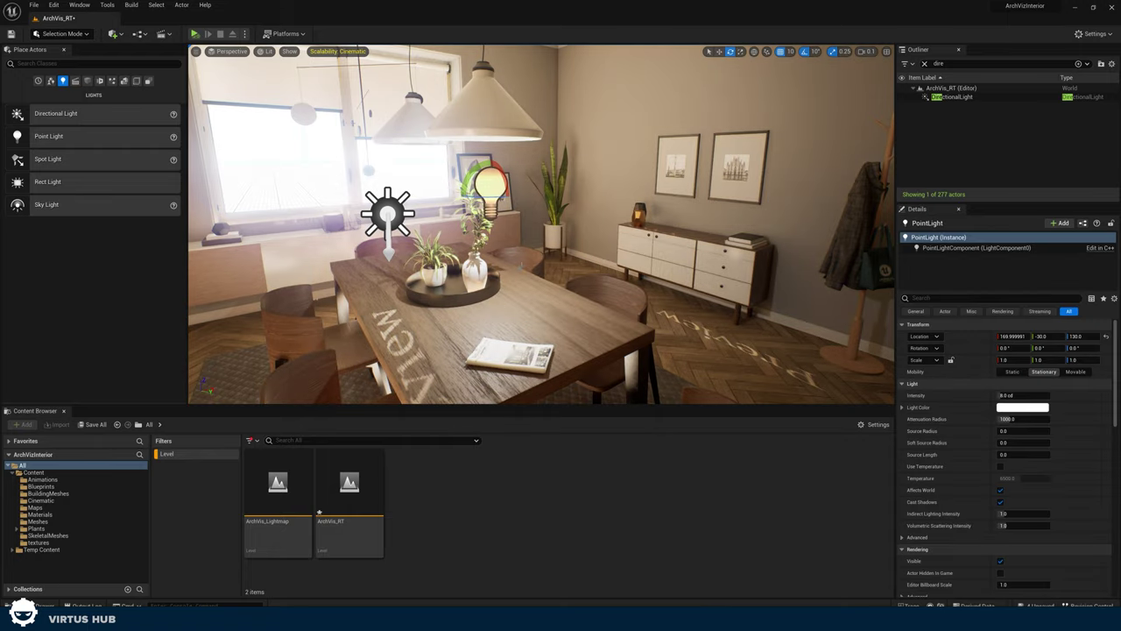
{"action": "key", "text": "f"}
{"action": "mouse_move", "coordinate": [536, 260]}
{"action": "right_mouse_down"}
{"action": "mouse_move", "coordinate": [473, 260]}
{"action": "mouse_move", "coordinate": [537, 260]}
{"action": "right_mouse_up"}
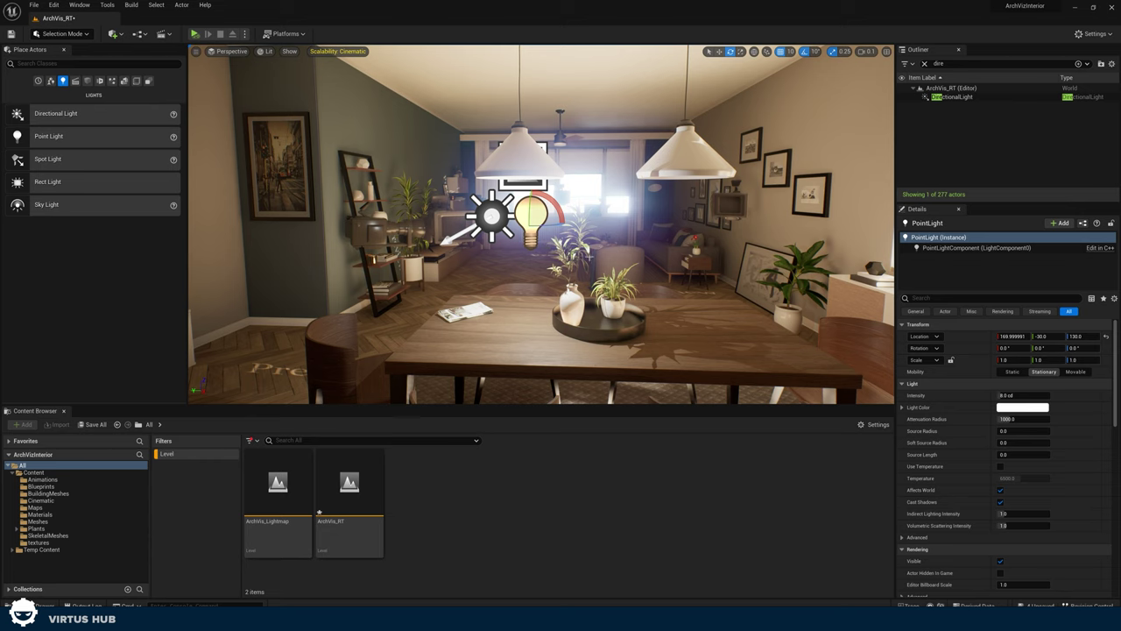
Raise the point light's intensity to about 16.8 cd and change its light color to pink
{"action": "left_click_drag", "start_coordinate": [1021, 395], "coordinate": [1051, 395]}
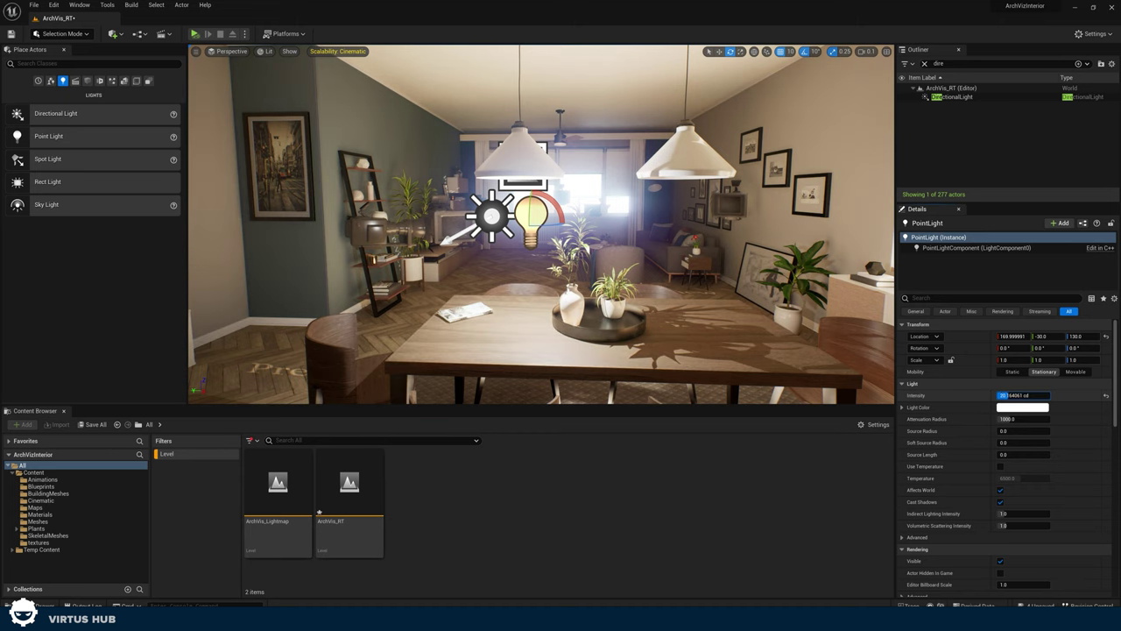
{"action": "left_click", "coordinate": [1023, 406]}
{"action": "left_click", "coordinate": [902, 438]}
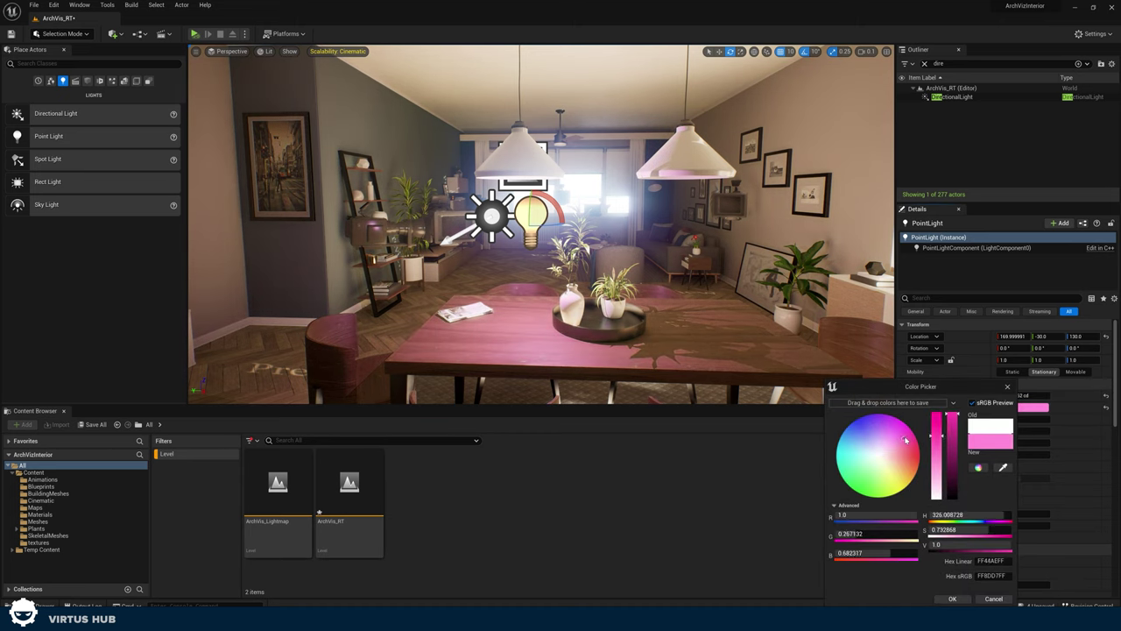
{"action": "left_click", "coordinate": [950, 597]}
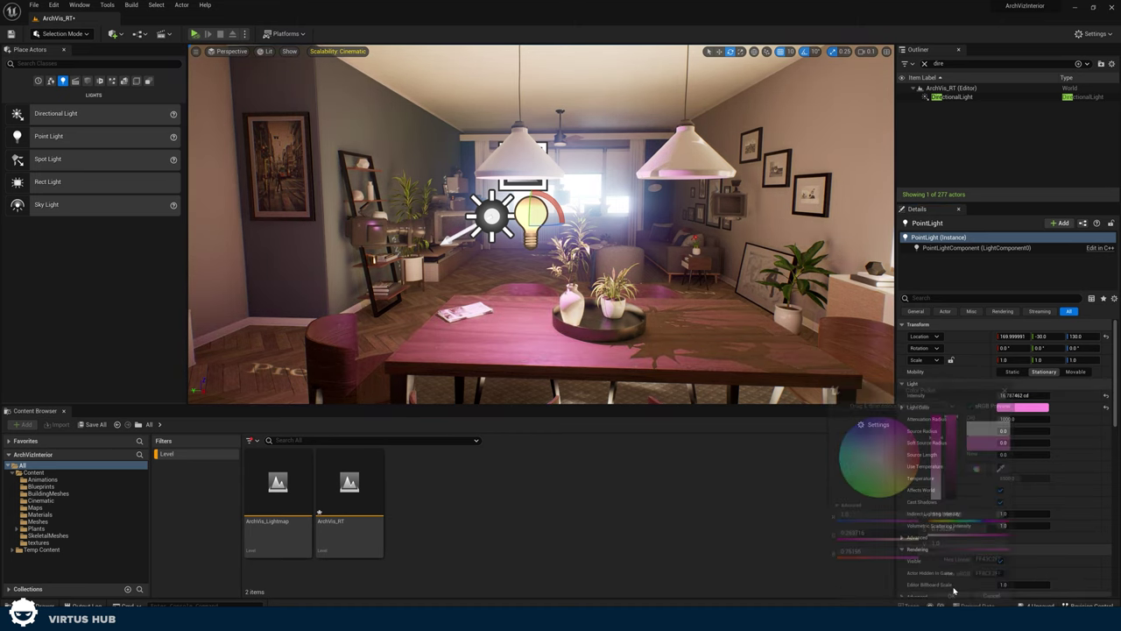
Check the pink light's reach across the dining area and reduce its Attenuation Radius to about 168
{"action": "right_click_drag", "start_coordinate": [693, 322], "coordinate": [520, 317]}
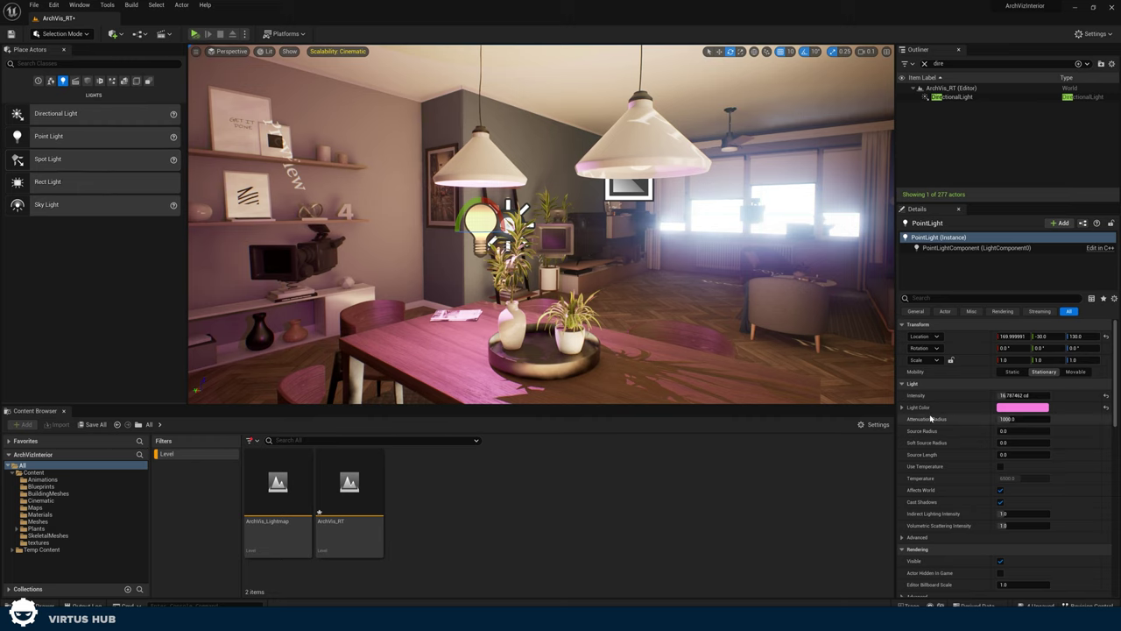
{"action": "right_click_drag", "start_coordinate": [705, 312], "coordinate": [692, 293]}
{"action": "key", "text": "s"}
{"action": "key", "text": "g"}
{"action": "key", "text": "g"}
{"action": "key", "text": "w"}
{"action": "key", "text": "s"}
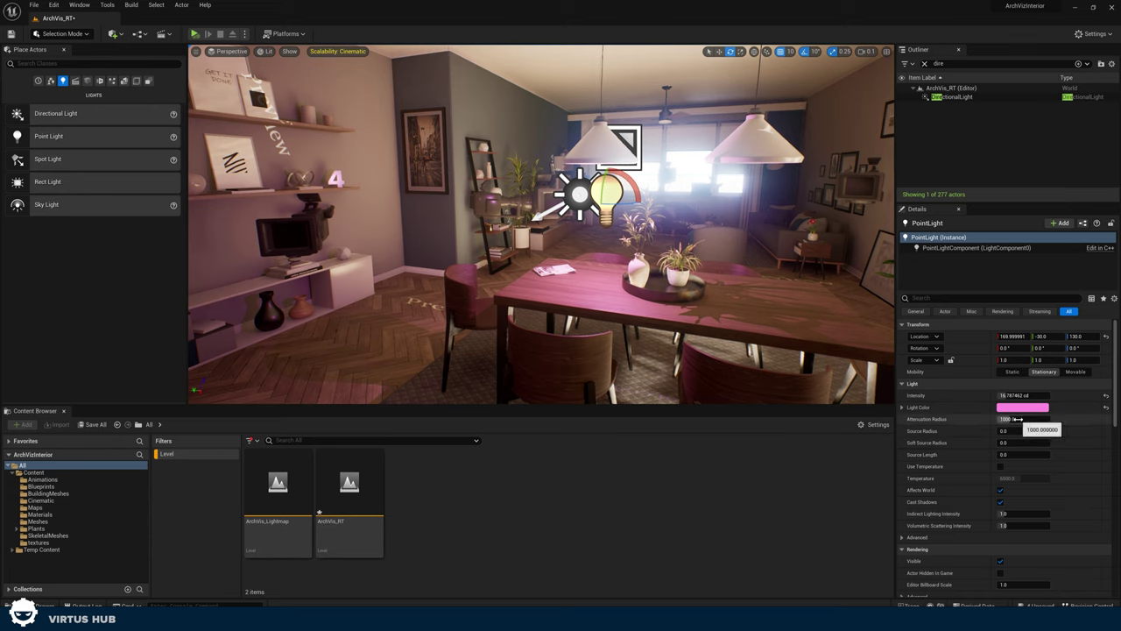
{"action": "left_click_drag", "start_coordinate": [1017, 418], "coordinate": [981, 418]}
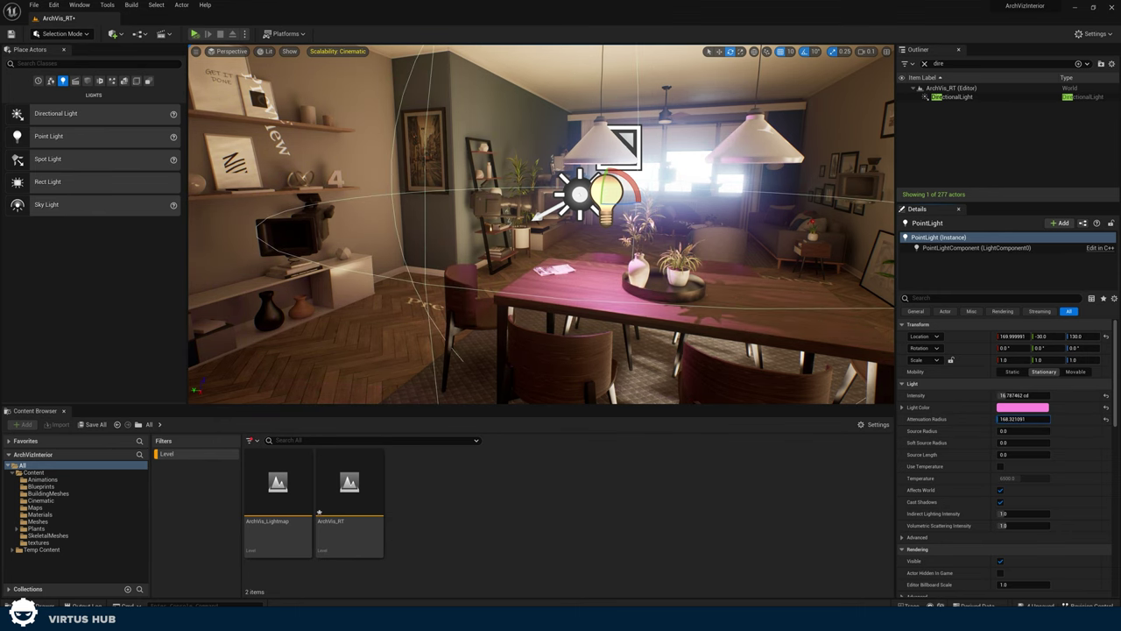
Reduce the point light's Attenuation Radius further to about 114, checking its sphere of influence around the table
{"action": "right_click_drag", "start_coordinate": [541, 225], "coordinate": [583, 226]}
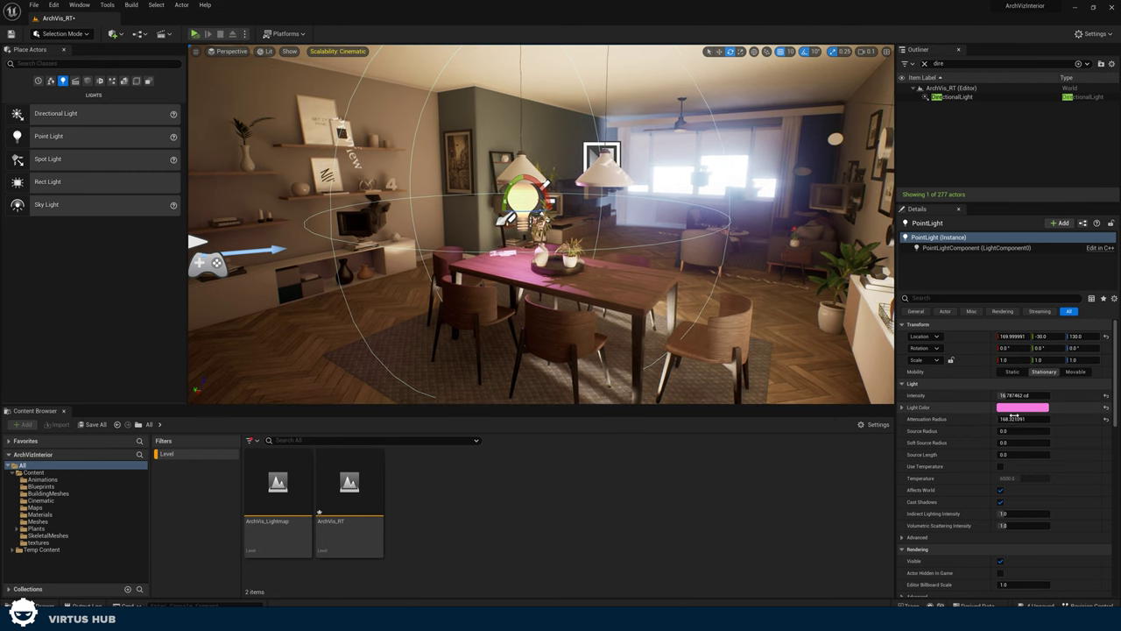
{"action": "left_click_drag", "start_coordinate": [1022, 418], "coordinate": [1012, 419]}
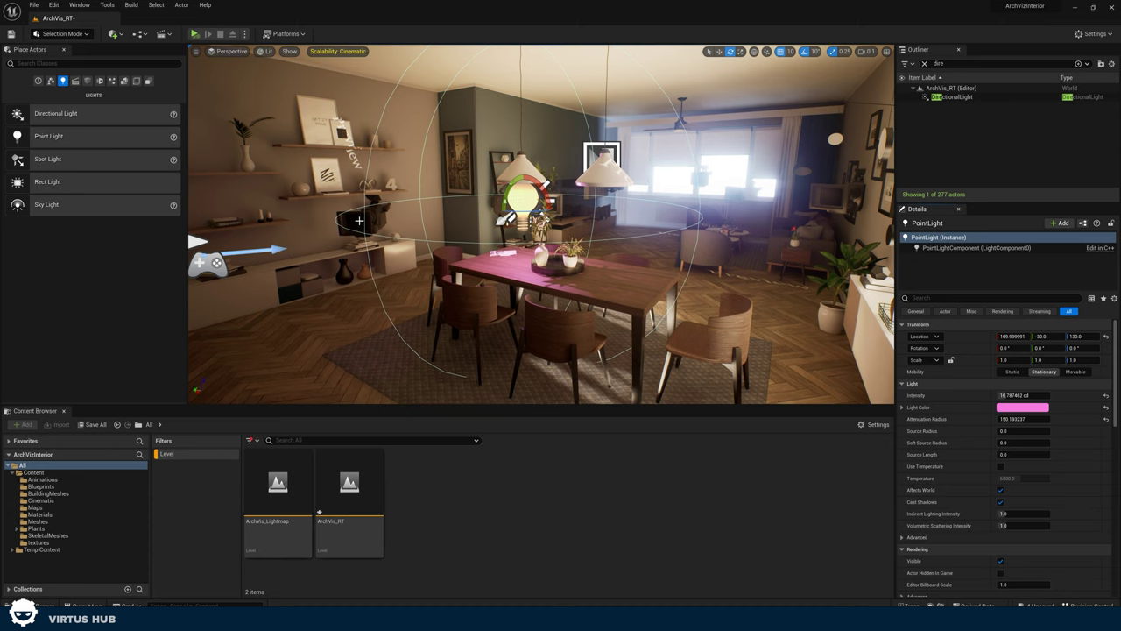
{"action": "right_click_drag", "start_coordinate": [651, 207], "coordinate": [586, 206]}
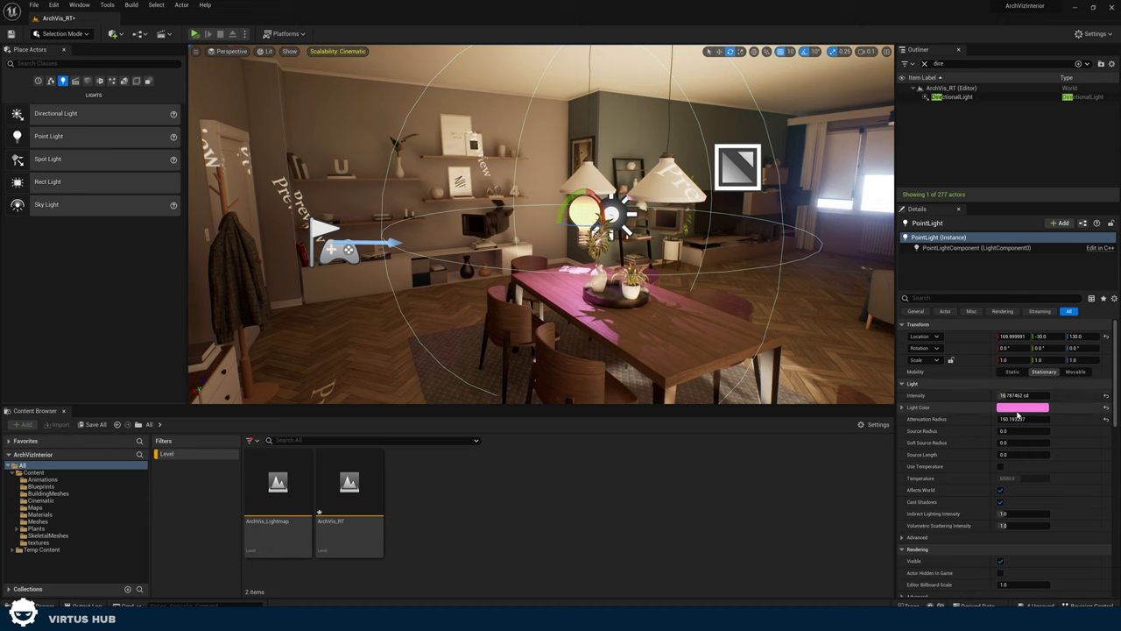
{"action": "mouse_move", "coordinate": [1016, 418]}
{"action": "left_mouse_down"}
{"action": "mouse_move", "coordinate": [972, 419]}
{"action": "mouse_move", "coordinate": [1003, 419]}
{"action": "left_mouse_up"}
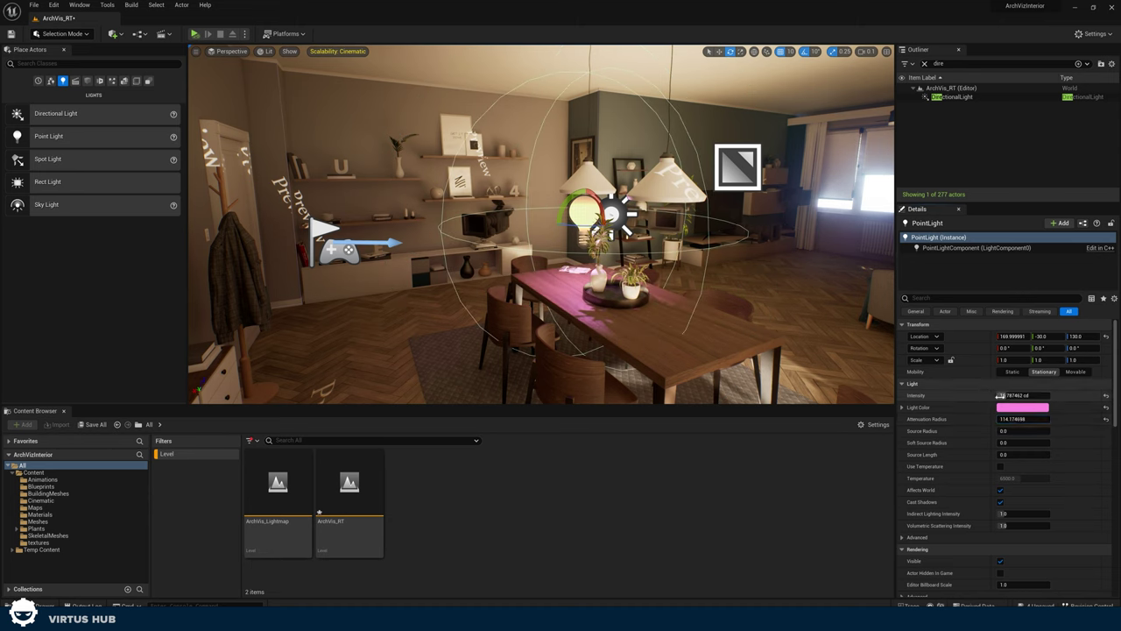
Set the point light's intensity to 160 cd and raise it to 1000 cd to examine the bounced pink light
{"action": "type", "text": "160"}
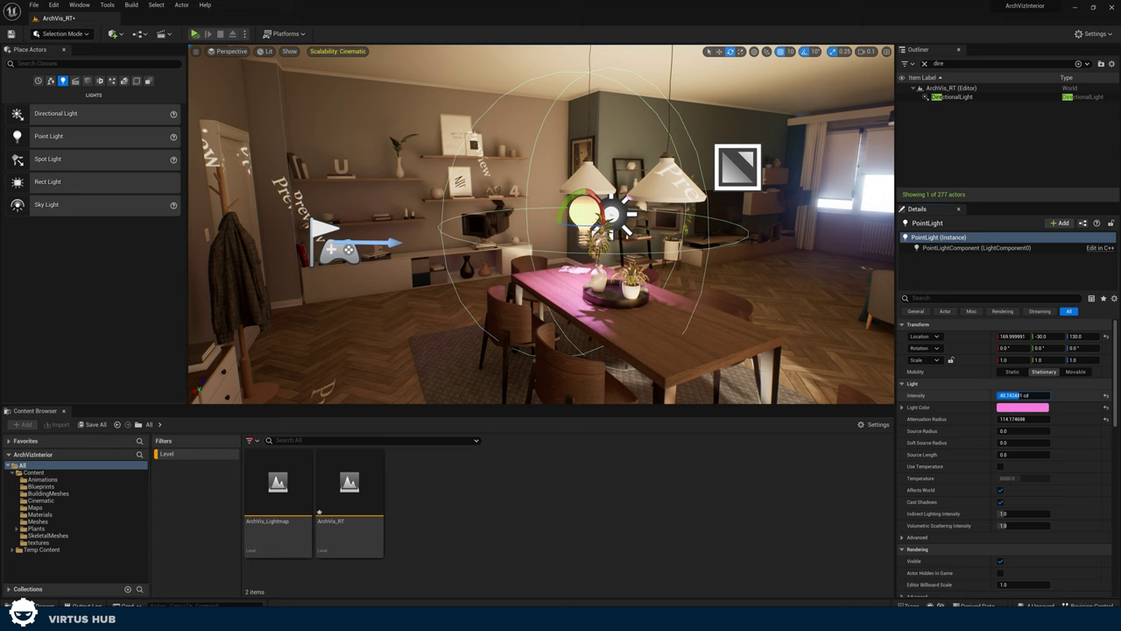
{"action": "key", "text": "Return"}
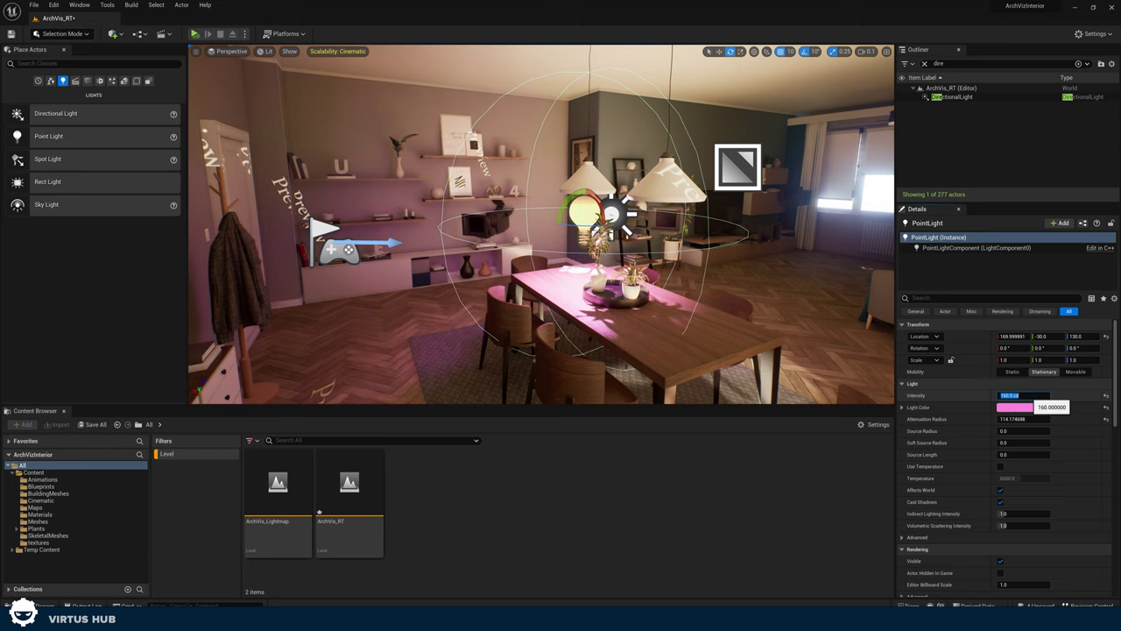
{"action": "key", "text": "Return"}
{"action": "right_click_drag", "start_coordinate": [683, 254], "coordinate": [569, 294]}
{"action": "right_click_drag", "start_coordinate": [697, 334], "coordinate": [688, 336]}
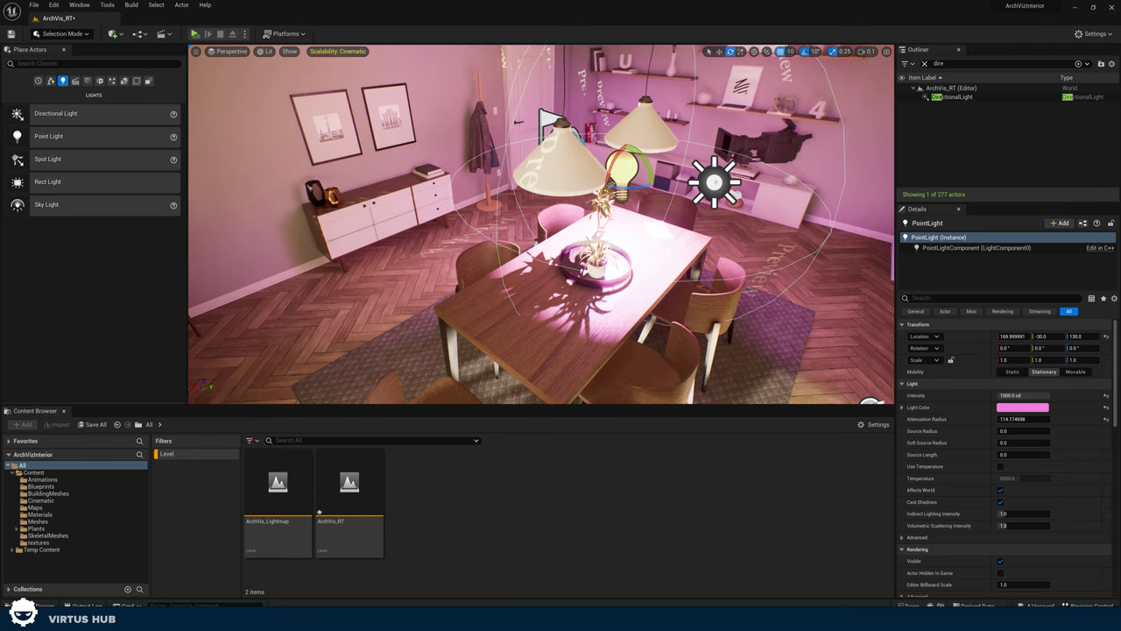
{"action": "right_click_drag", "start_coordinate": [688, 337], "coordinate": [781, 332]}
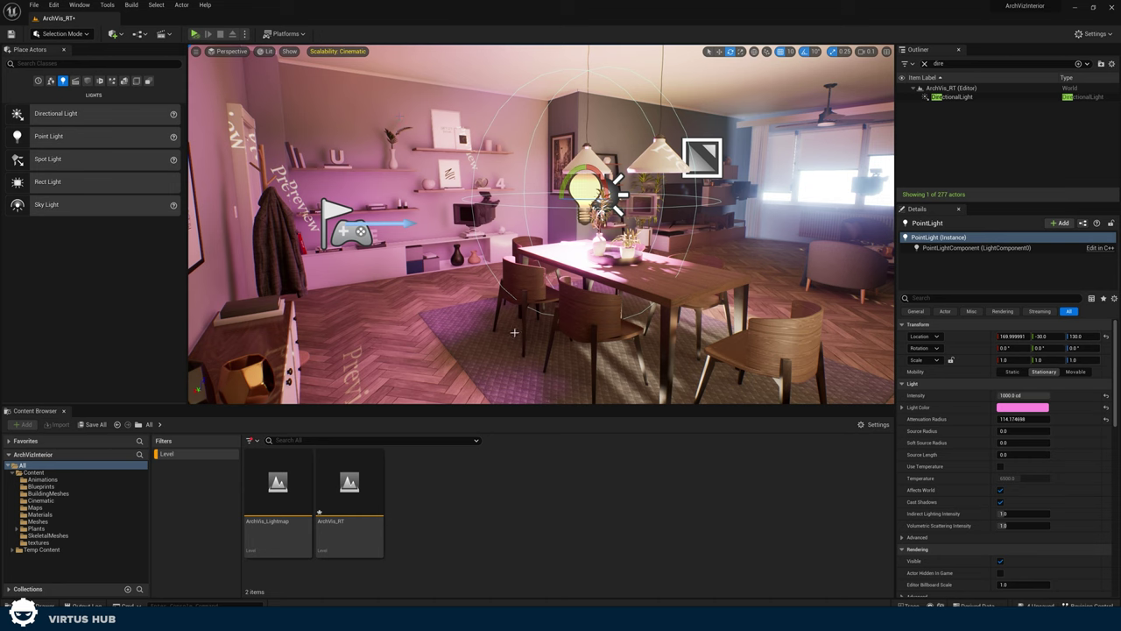
Set the point light's Indirect Lighting Intensity to 0 and examine the direct light on the table
{"action": "left_click", "coordinate": [1023, 515]}
{"action": "type", "text": "0"}
{"action": "key", "text": "Return"}
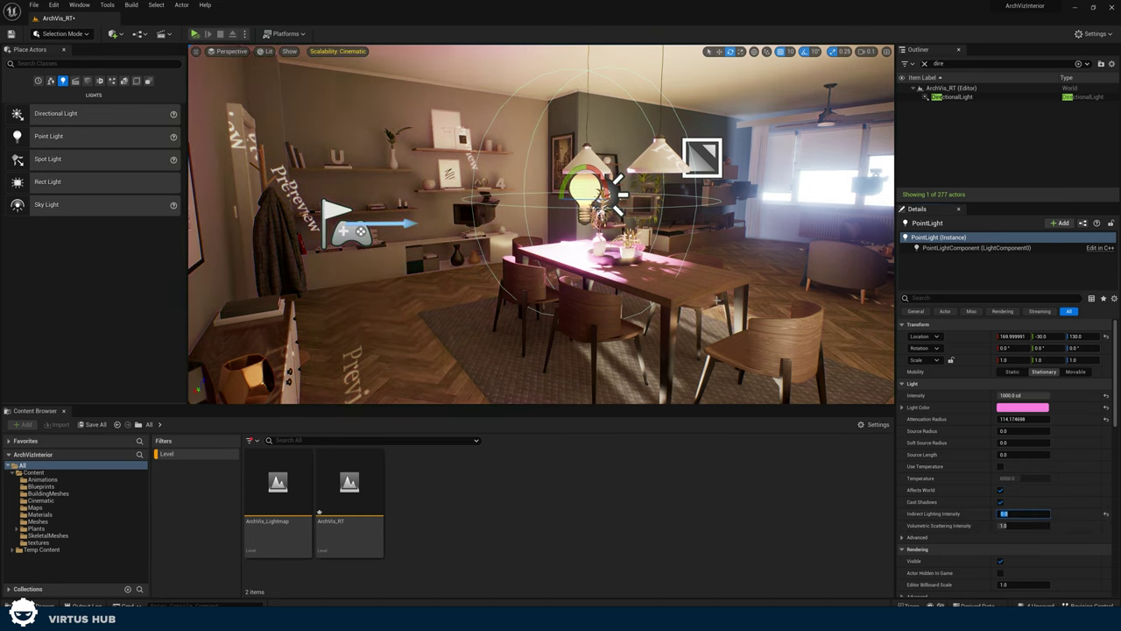
{"action": "right_click_drag", "start_coordinate": [754, 324], "coordinate": [797, 359]}
{"action": "key", "text": "w"}
{"action": "key", "text": "s"}
{"action": "mouse_move", "coordinate": [725, 312]}
{"action": "right_mouse_down"}
{"action": "mouse_move", "coordinate": [701, 317]}
{"action": "mouse_move", "coordinate": [732, 320]}
{"action": "mouse_move", "coordinate": [725, 311]}
{"action": "right_mouse_up"}
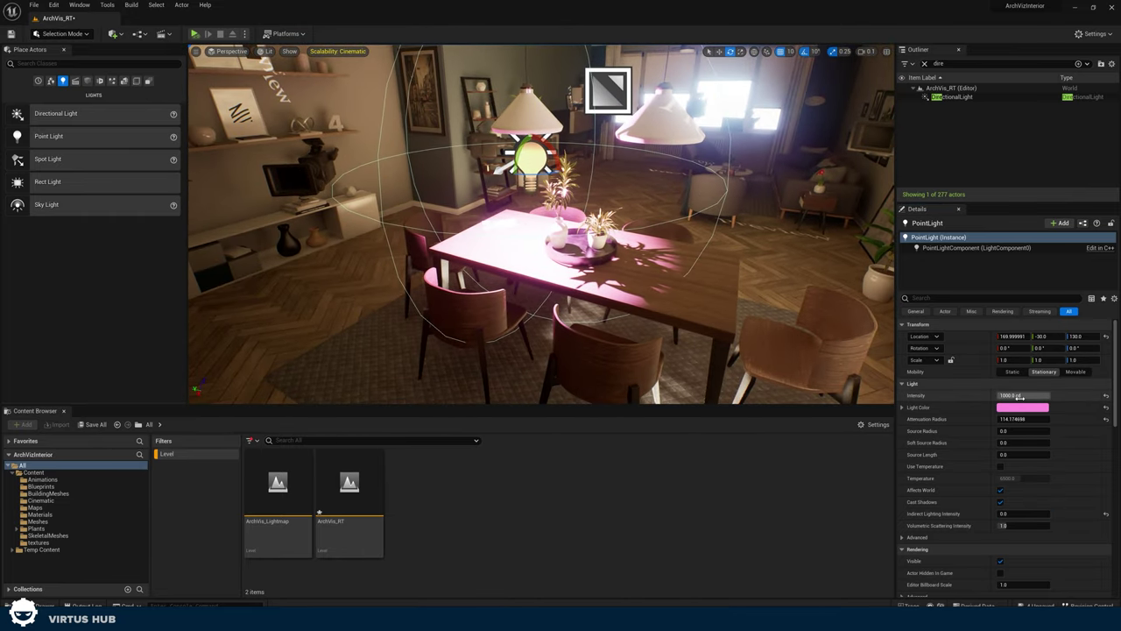
Increase the point light's Attenuation Radius to about 223 and set its Indirect Lighting Intensity to 1
{"action": "mouse_move", "coordinate": [1019, 419]}
{"action": "left_mouse_down"}
{"action": "mouse_move", "coordinate": [1038, 419]}
{"action": "mouse_move", "coordinate": [1001, 419]}
{"action": "mouse_move", "coordinate": [1056, 418]}
{"action": "mouse_move", "coordinate": [1004, 418]}
{"action": "mouse_move", "coordinate": [1034, 419]}
{"action": "left_mouse_up"}
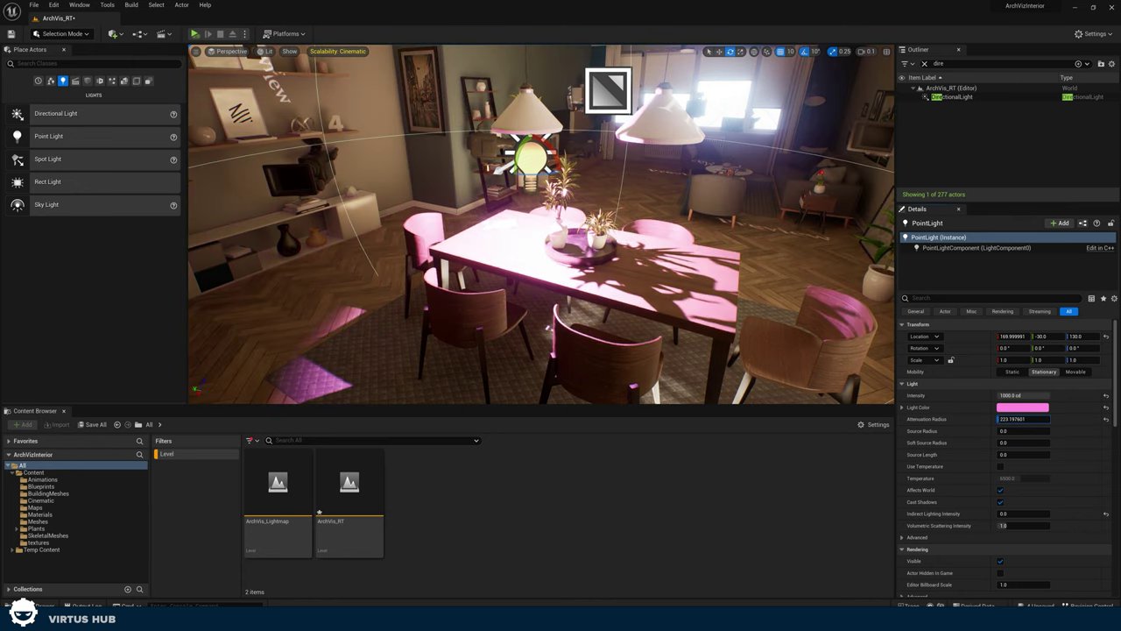
{"action": "left_click", "coordinate": [1015, 515]}
{"action": "type", "text": "1"}
{"action": "key", "text": "Return"}
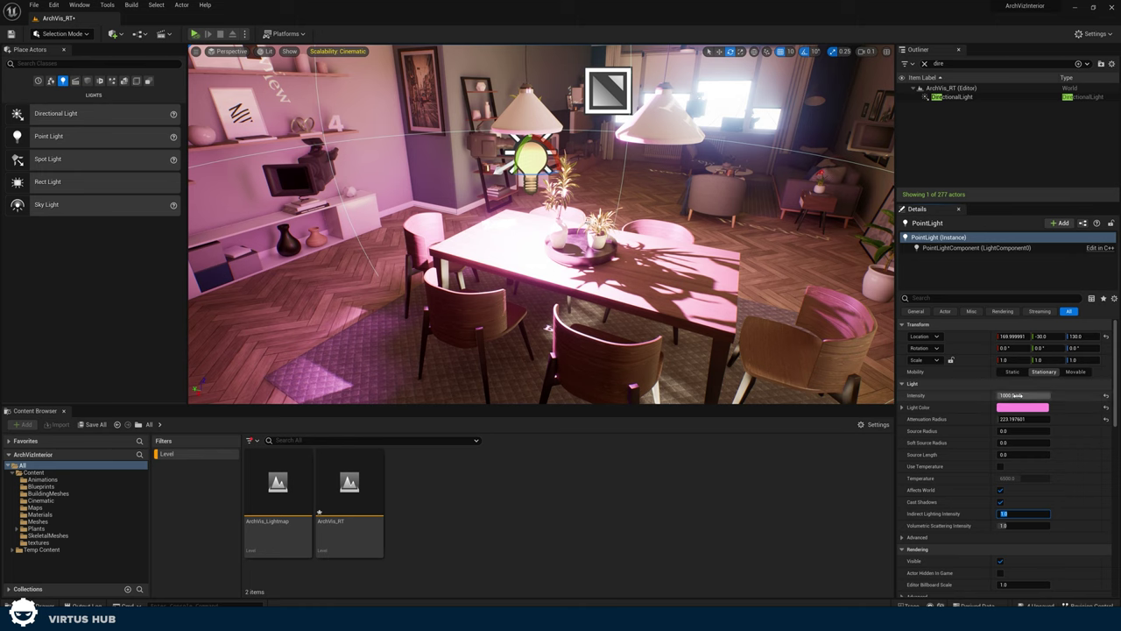
Lower the point light's intensity to about 10.6 cd
{"action": "mouse_move", "coordinate": [1018, 395]}
{"action": "left_mouse_down"}
{"action": "mouse_move", "coordinate": [973, 396]}
{"action": "mouse_move", "coordinate": [1013, 395]}
{"action": "left_mouse_up"}
{"action": "left_click", "coordinate": [1013, 395]}
{"action": "type", "text": "0"}
{"action": "key", "text": "Return"}
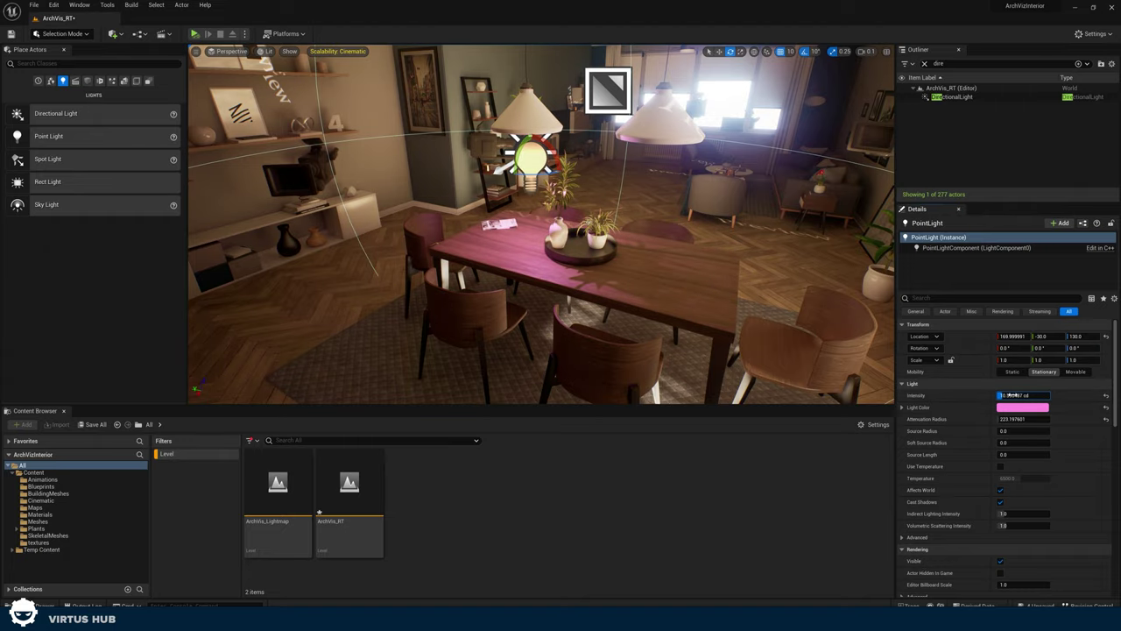
Turn off grid snapping and move the point light directly under the pendant lamp nearer the door, at about Y -23, Z 148
{"action": "right_click_drag", "start_coordinate": [561, 236], "coordinate": [240, 235]}
{"action": "key", "text": "w"}
{"action": "key", "text": "s"}
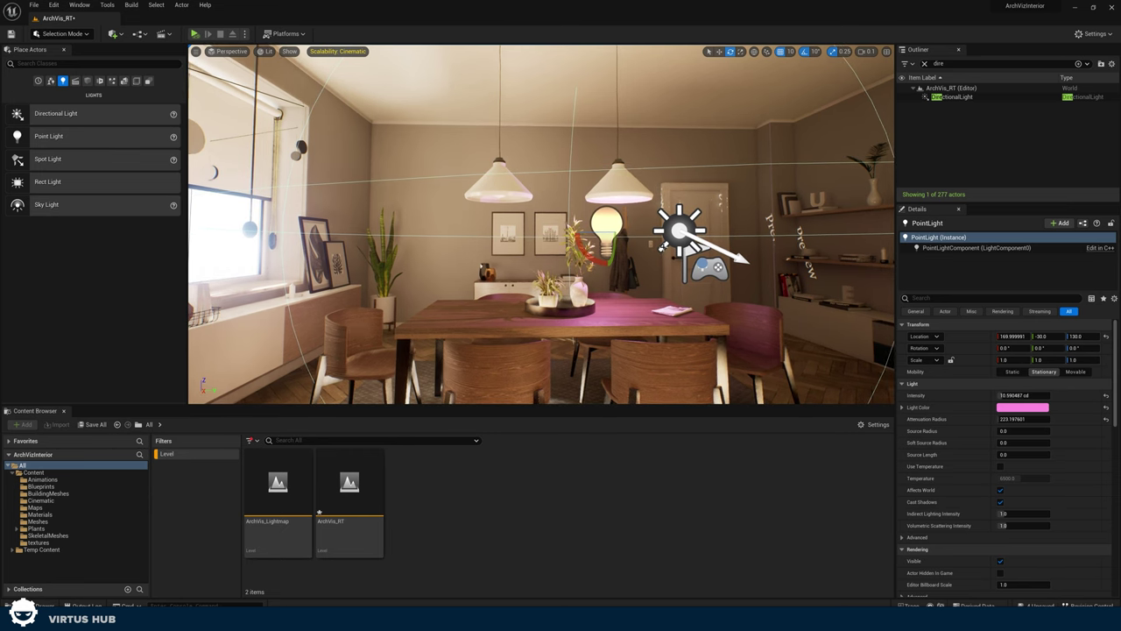
{"action": "scroll", "coordinate": [663, 247], "scroll_direction": "up", "scroll_amount": 5}
{"action": "key", "text": "g"}
{"action": "key", "text": "g"}
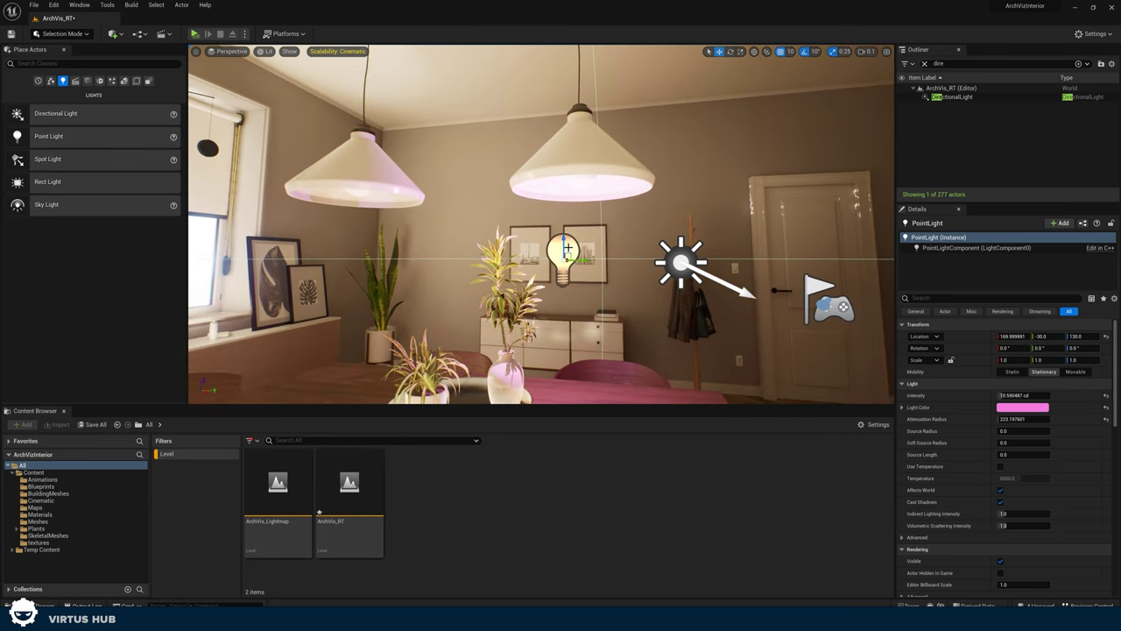
{"action": "left_click_drag", "start_coordinate": [585, 259], "coordinate": [615, 260]}
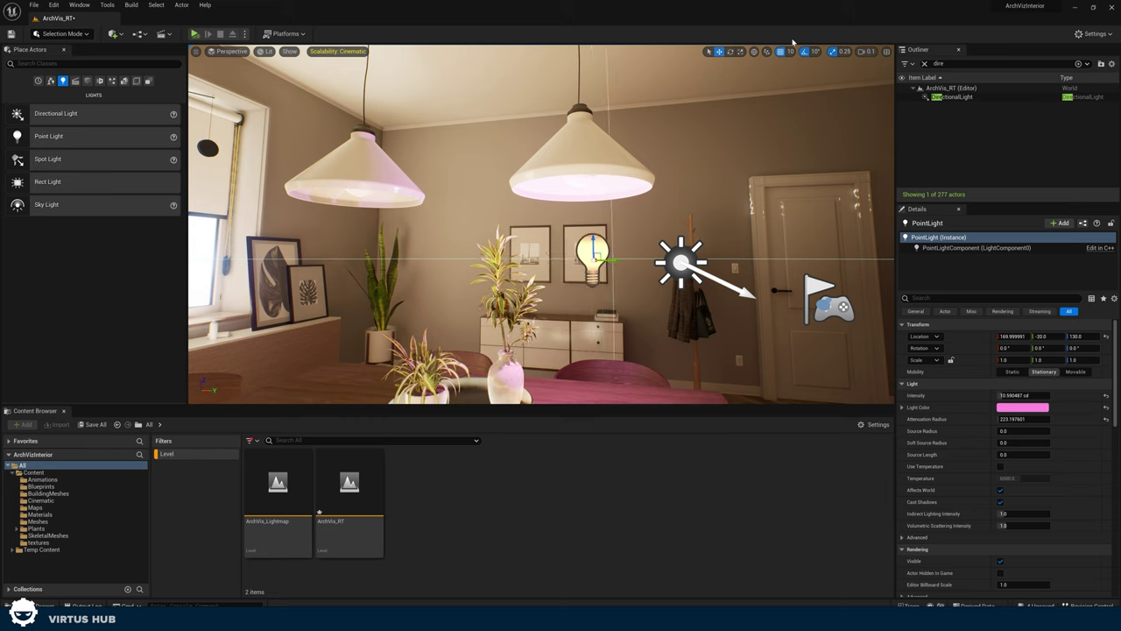
{"action": "left_click_drag", "start_coordinate": [618, 260], "coordinate": [583, 197]}
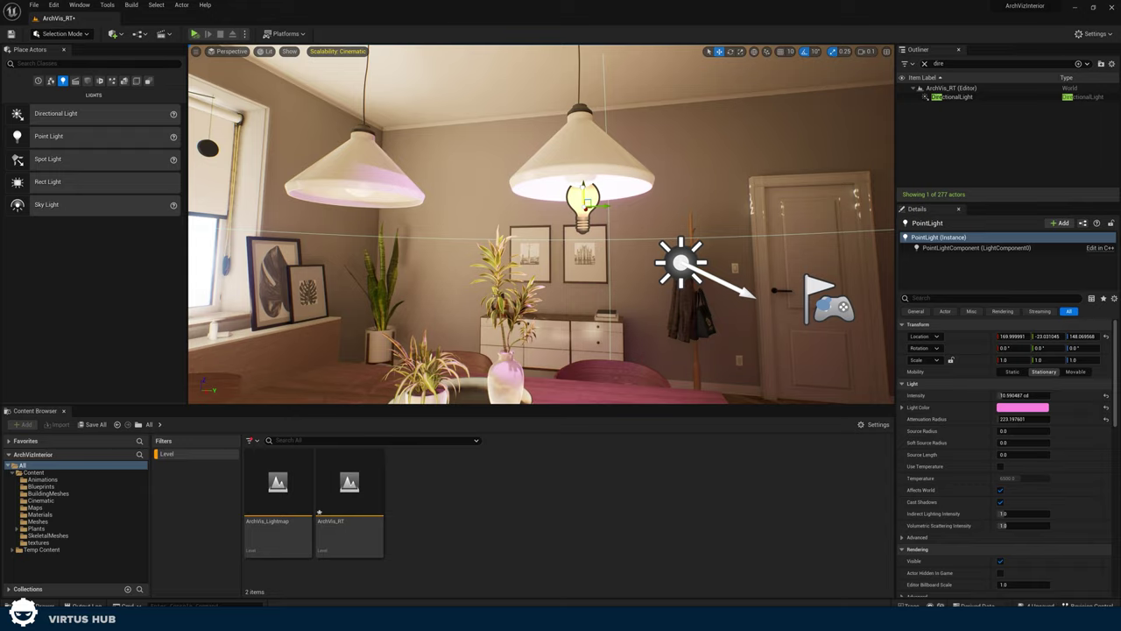
Make the point light's color white by setting the saturation to 0
{"action": "right_click_drag", "start_coordinate": [584, 197], "coordinate": [653, 230]}
{"action": "left_click", "coordinate": [1005, 409]}
{"action": "left_click", "coordinate": [934, 529]}
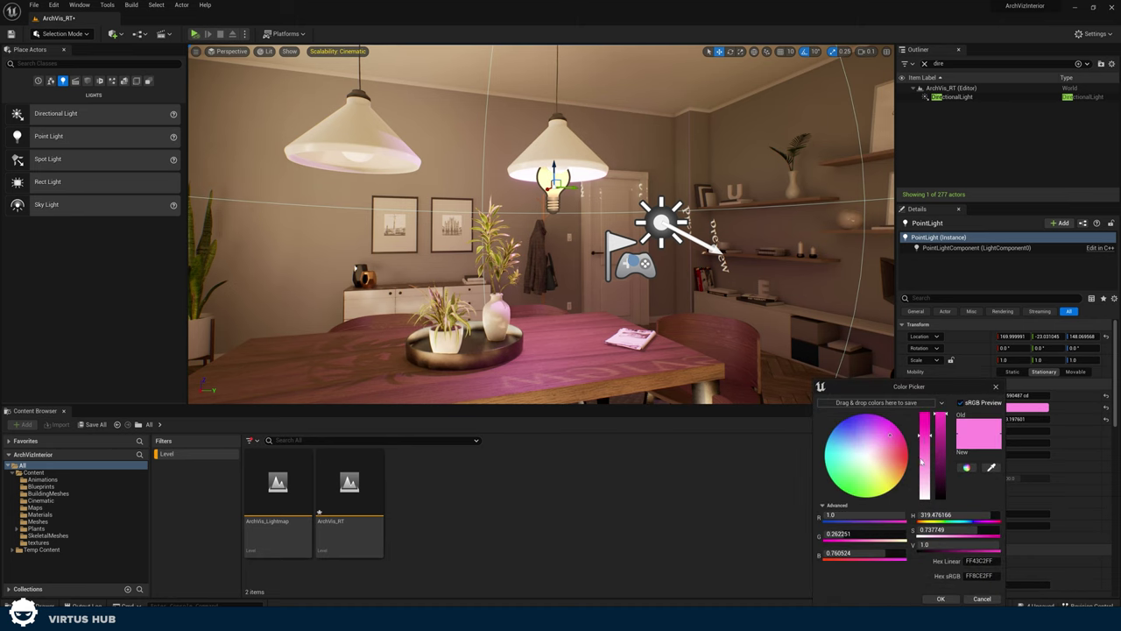
{"action": "type", "text": "0"}
{"action": "key", "text": "Return"}
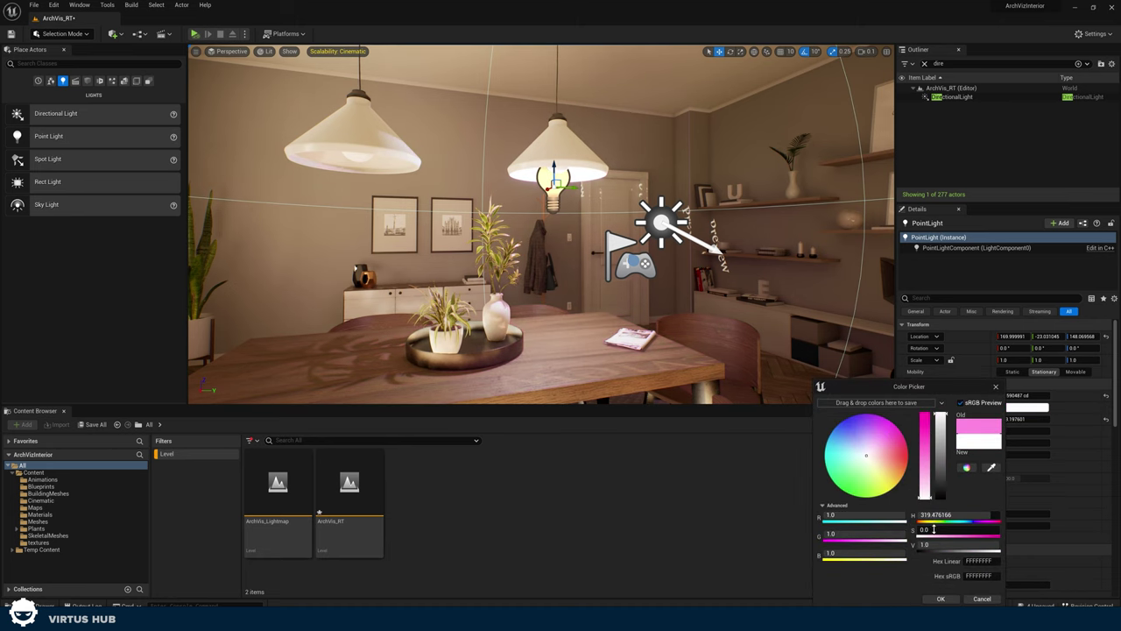
{"action": "left_click", "coordinate": [940, 599]}
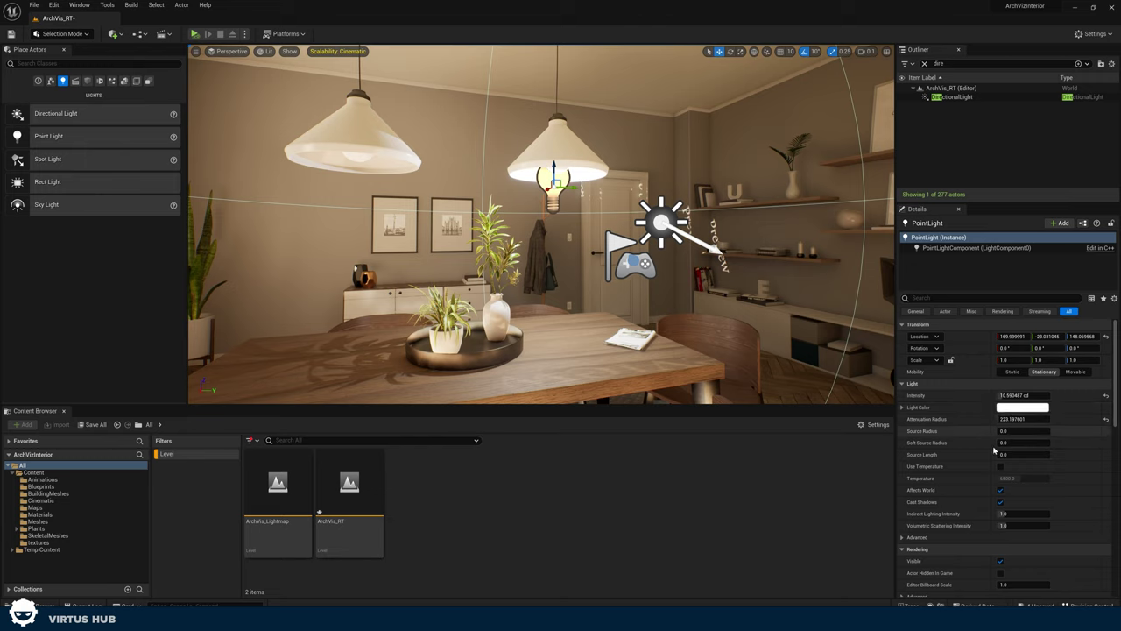
Enable Use Temperature at about 2710, set intensity to about 23.5 cd and Attenuation Radius to about 114, and check the room without light icons
{"action": "left_click", "coordinate": [1001, 466]}
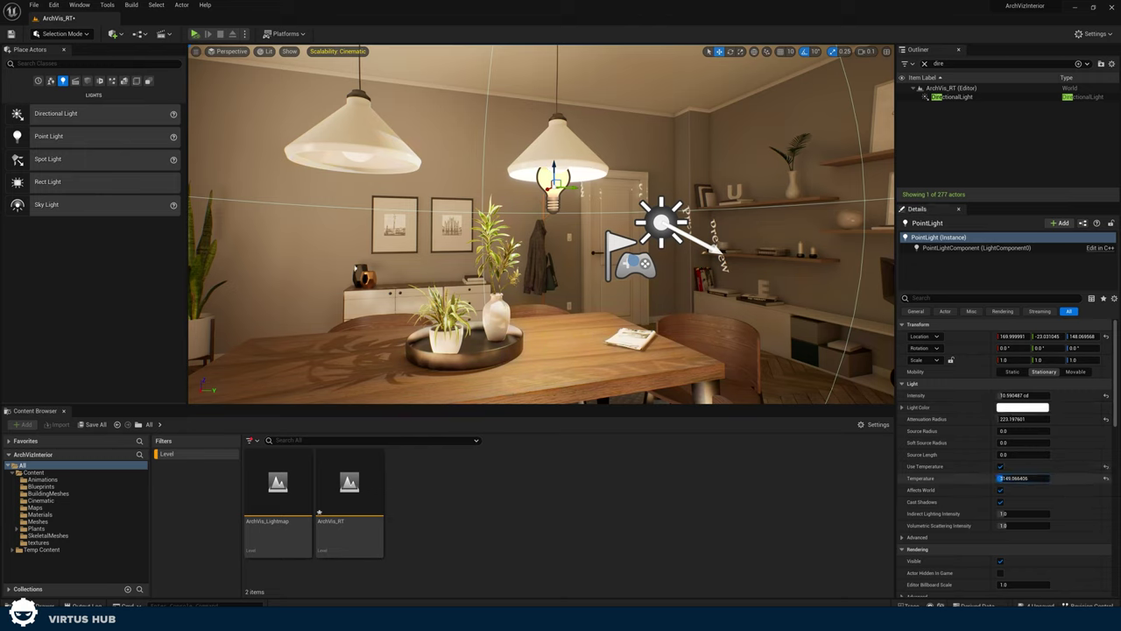
{"action": "left_click_drag", "start_coordinate": [1008, 395], "coordinate": [997, 419]}
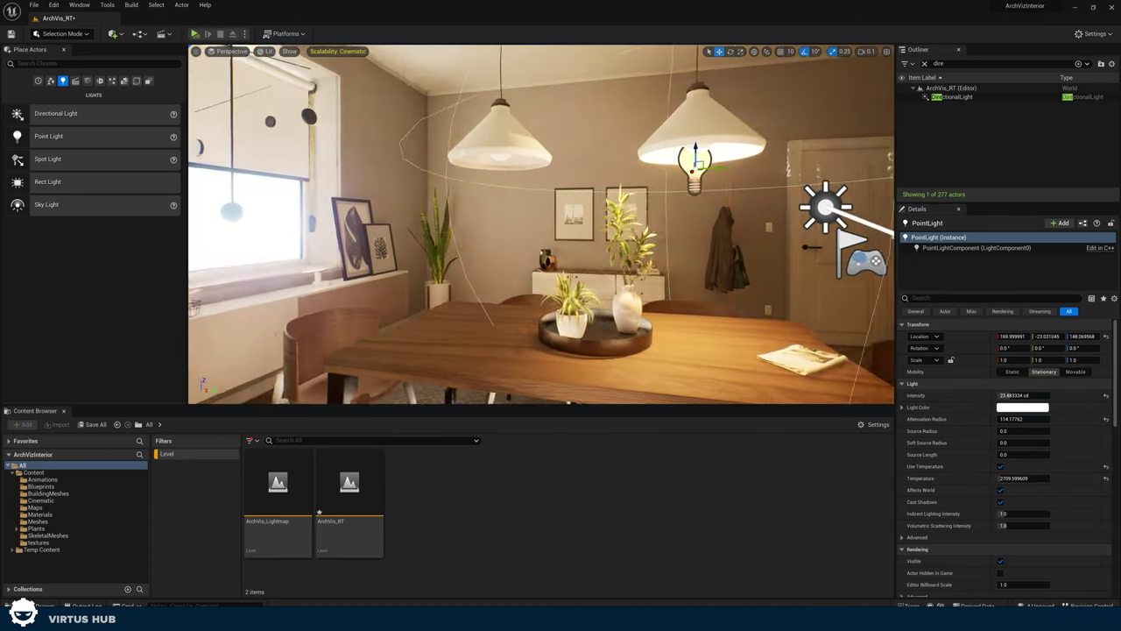
{"action": "key", "text": "g"}
{"action": "right_click_drag", "start_coordinate": [541, 224], "coordinate": [487, 221]}
{"action": "mouse_move", "coordinate": [803, 285]}
{"action": "right_mouse_down"}
{"action": "mouse_move", "coordinate": [793, 280]}
{"action": "mouse_move", "coordinate": [841, 333]}
{"action": "mouse_move", "coordinate": [802, 285]}
{"action": "right_mouse_up"}
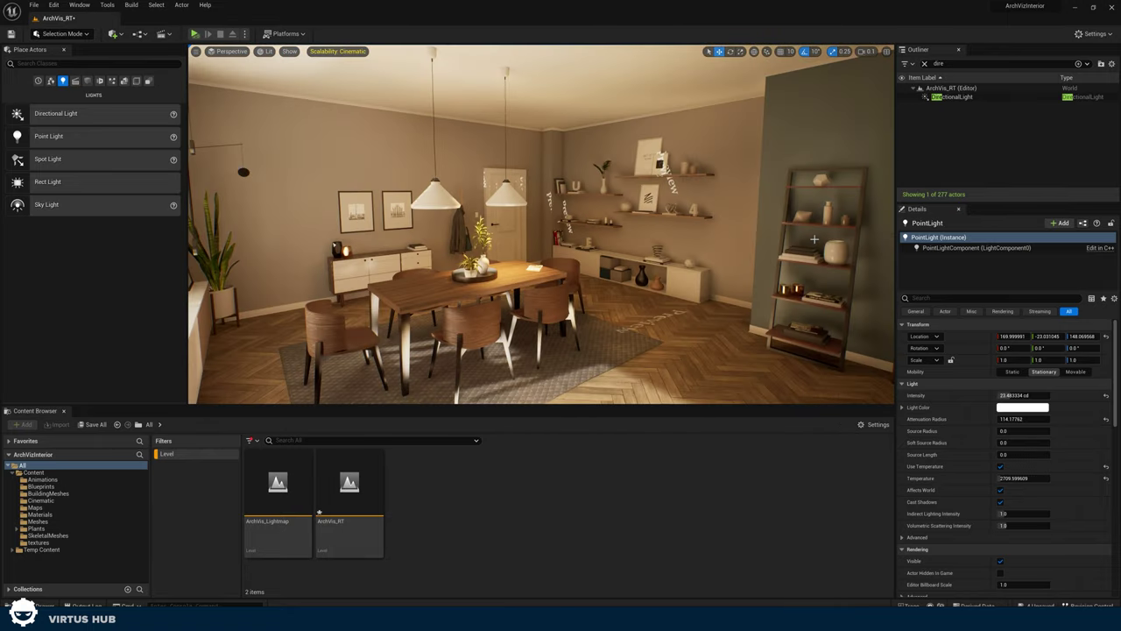
Show the light icons again and raise the point light's intensity to about 47 cd
{"action": "key", "text": "g"}
{"action": "right_click_drag", "start_coordinate": [683, 247], "coordinate": [640, 246]}
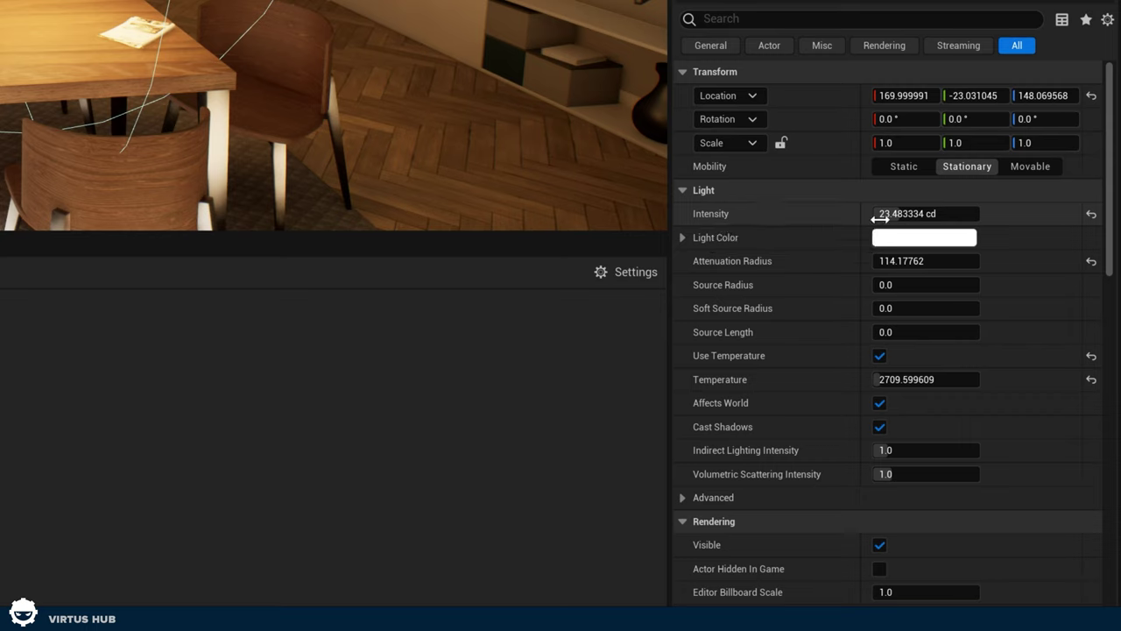
{"action": "left_click_drag", "start_coordinate": [998, 396], "coordinate": [1024, 396]}
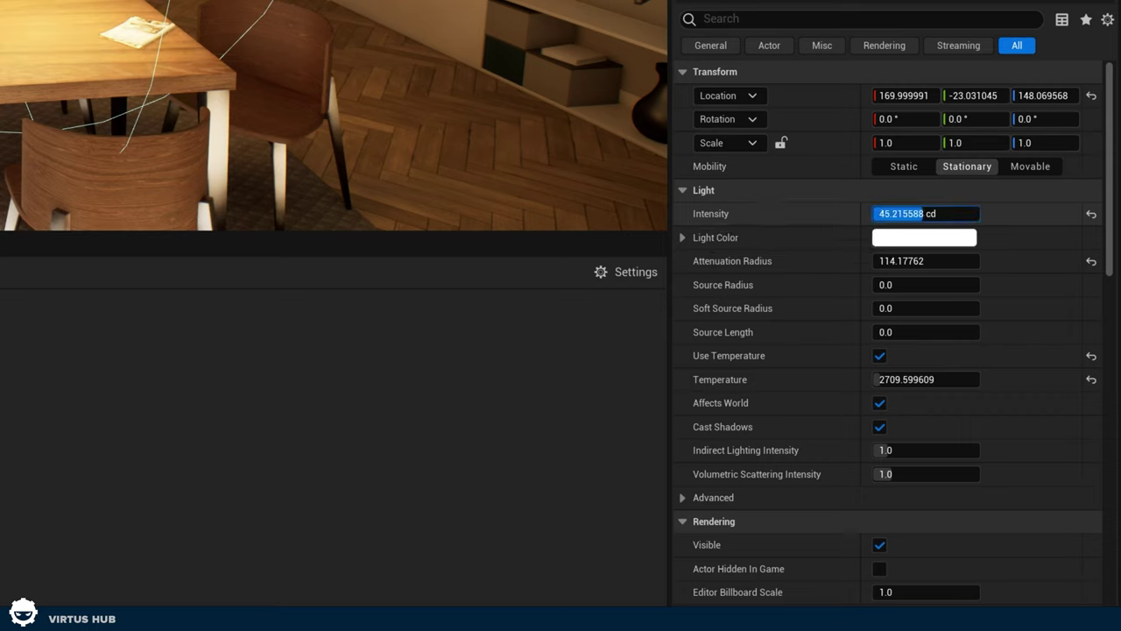
{"action": "left_click_drag", "start_coordinate": [920, 214], "coordinate": [898, 239]}
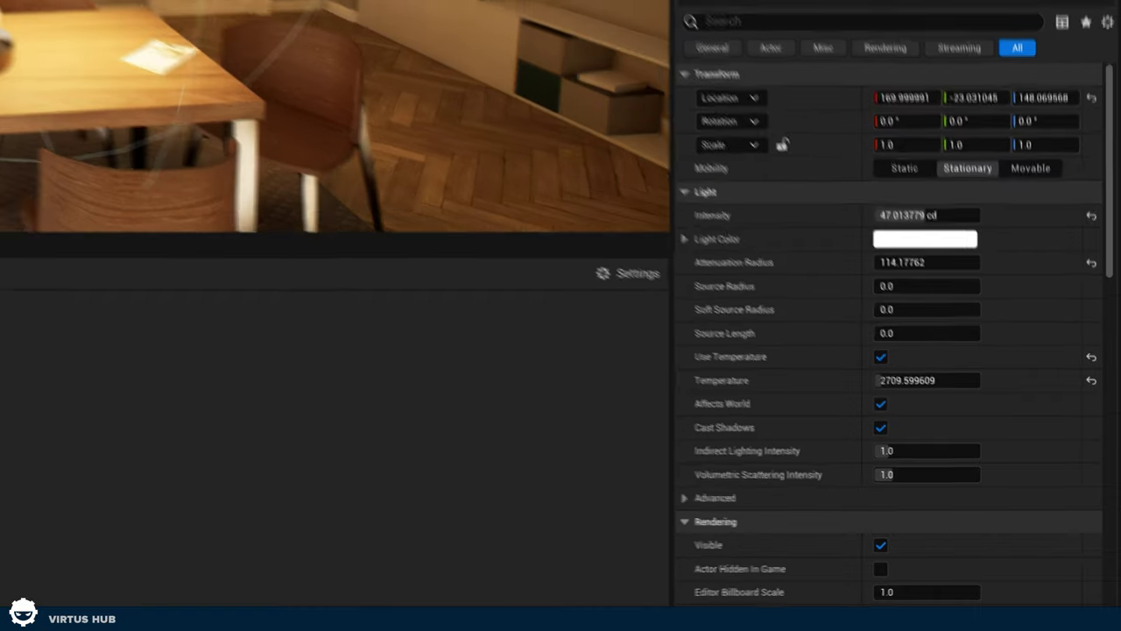
Move the point light out from under the pendant lamp to about Y 28 and set its Source Radius to about 20.6
{"action": "right_click_drag", "start_coordinate": [541, 237], "coordinate": [600, 225]}
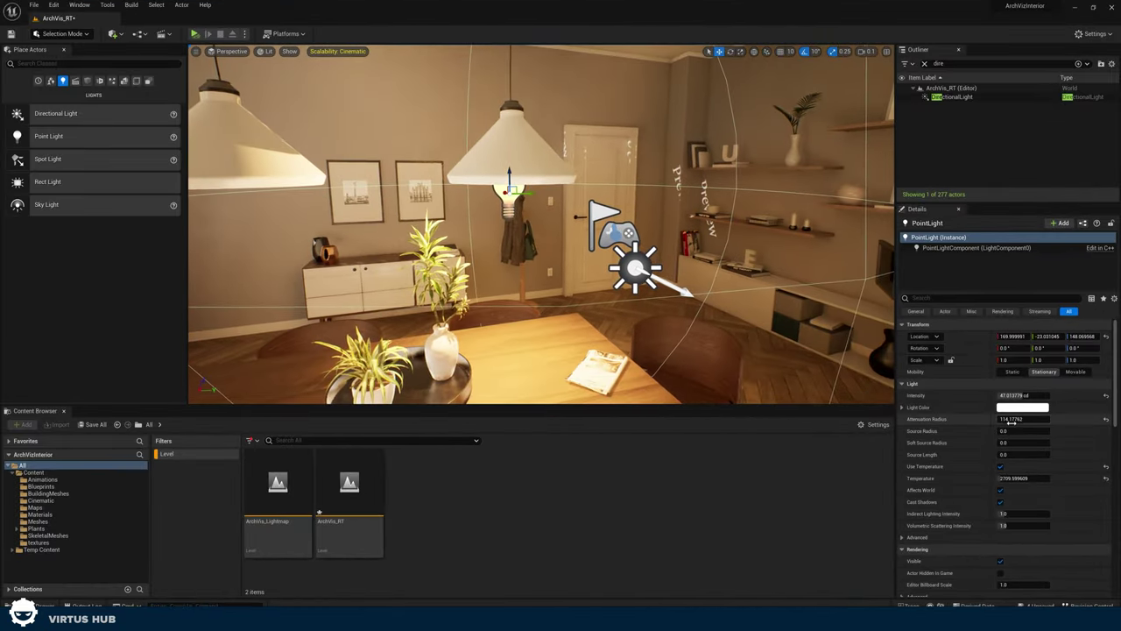
{"action": "right_click_drag", "start_coordinate": [633, 180], "coordinate": [592, 180]}
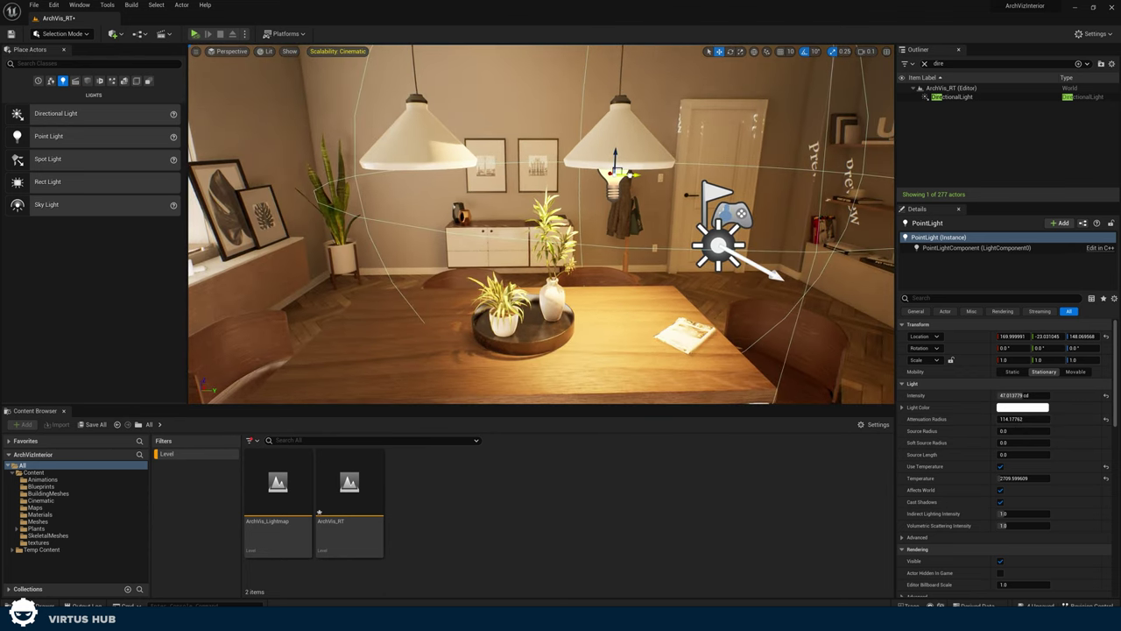
{"action": "left_click_drag", "start_coordinate": [634, 175], "coordinate": [746, 178]}
{"action": "right_click_drag", "start_coordinate": [746, 178], "coordinate": [708, 178]}
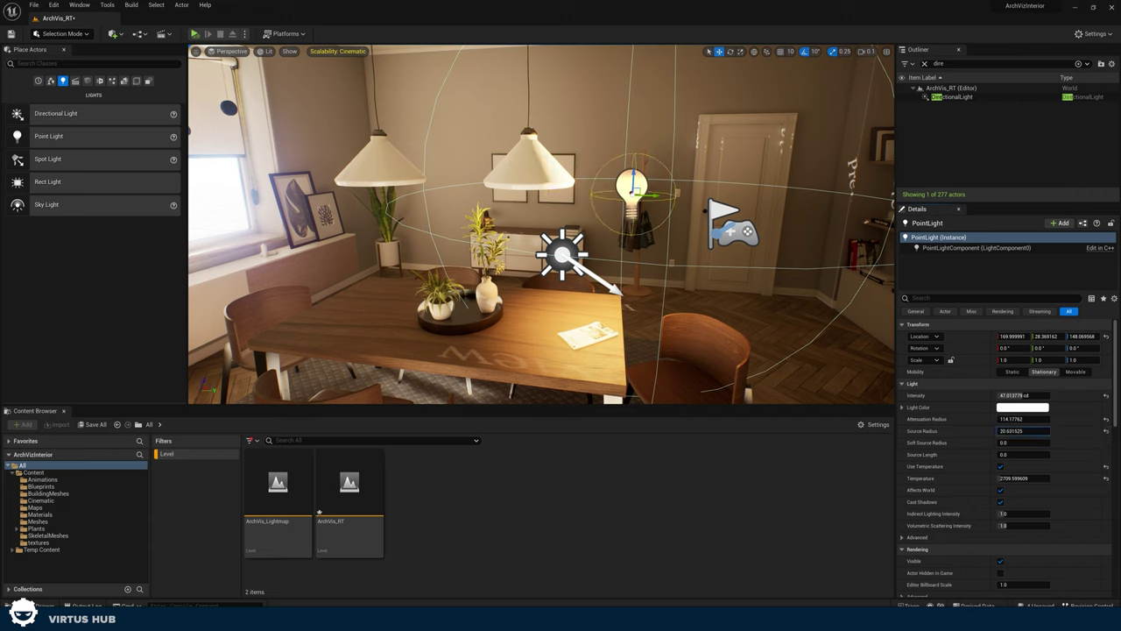
Set the point light's Source Radius to about 23.5 and move it across the room to about X -347, Y 13, Z 78
{"action": "right_click_drag", "start_coordinate": [751, 273], "coordinate": [727, 273]}
{"action": "key", "text": "s"}
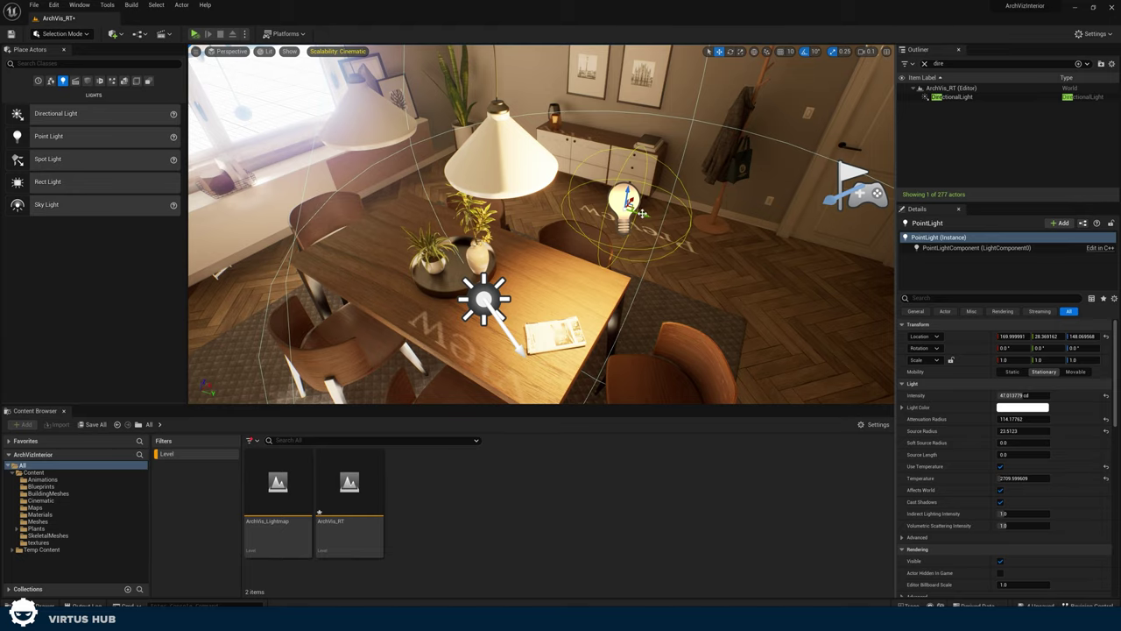
{"action": "left_click_drag", "start_coordinate": [642, 214], "coordinate": [615, 202]}
{"action": "right_click_drag", "start_coordinate": [615, 202], "coordinate": [394, 206]}
{"action": "key", "text": "d"}
{"action": "left_click_drag", "start_coordinate": [746, 283], "coordinate": [438, 260], "text": "shift"}
{"action": "right_click_drag", "start_coordinate": [746, 283], "coordinate": [465, 284]}
{"action": "key", "text": "d"}
{"action": "right_click_drag", "start_coordinate": [543, 261], "coordinate": [525, 261]}
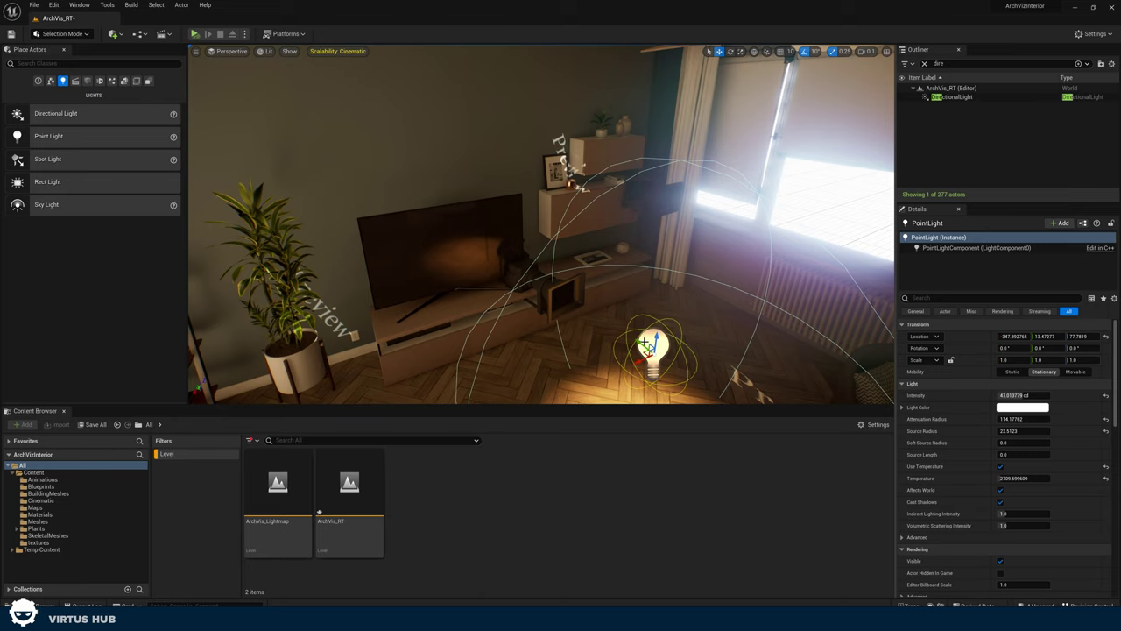
Move the point light in front of the TV stand, to about X -292, Y 72
{"action": "key", "text": "d"}
{"action": "right_click_drag", "start_coordinate": [584, 314], "coordinate": [385, 280]}
{"action": "left_click_drag", "start_coordinate": [619, 245], "coordinate": [504, 243]}
{"action": "key", "text": "w"}
{"action": "right_click_drag", "start_coordinate": [504, 243], "coordinate": [623, 152]}
{"action": "key", "text": "s"}
{"action": "right_click_drag", "start_coordinate": [709, 201], "coordinate": [692, 232]}
{"action": "key", "text": "w"}
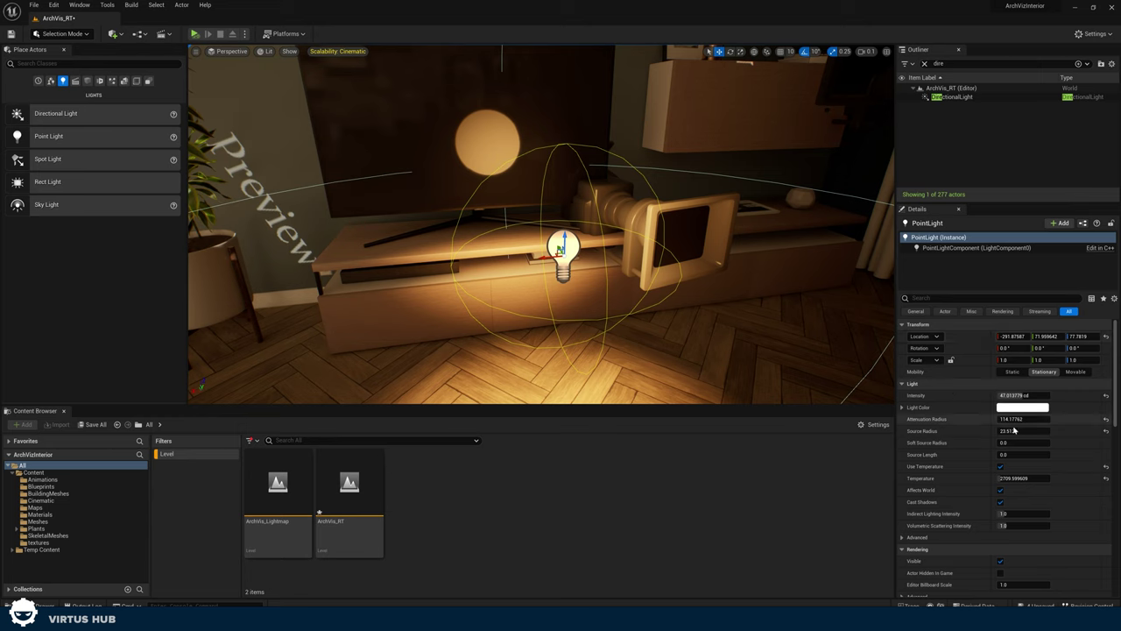
Set the point light's Source Radius to about 24.8, Soft Source Radius to about 32.6 and Source Length to about 63.4
{"action": "mouse_move", "coordinate": [1019, 432]}
{"action": "left_mouse_down"}
{"action": "mouse_move", "coordinate": [1044, 431]}
{"action": "mouse_move", "coordinate": [1027, 431]}
{"action": "left_mouse_up"}
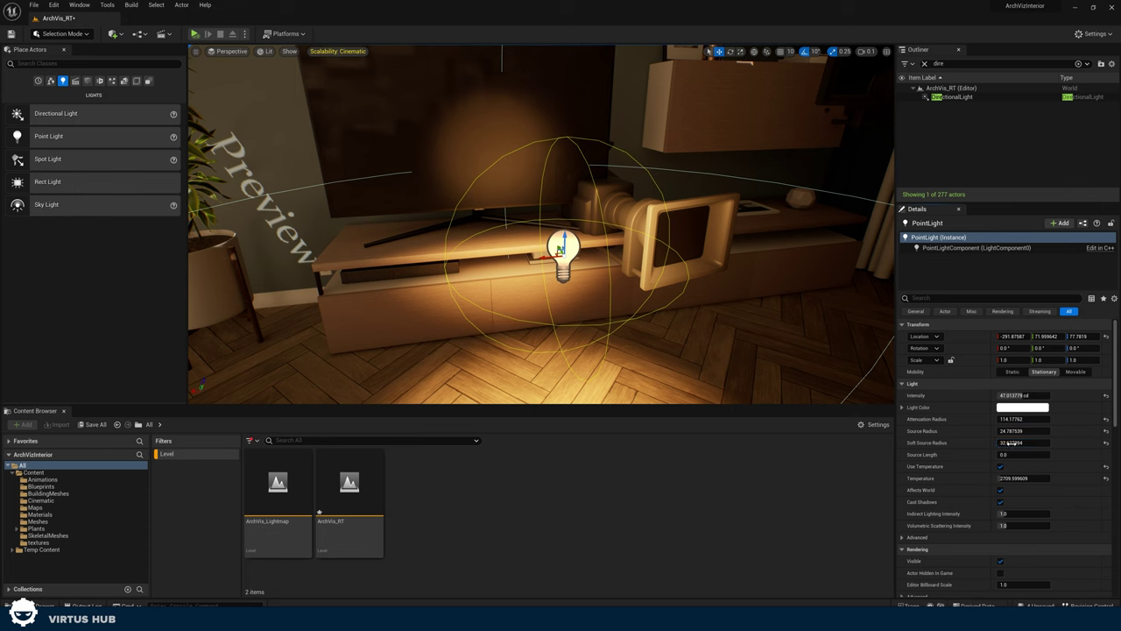
{"action": "right_click_drag", "start_coordinate": [504, 253], "coordinate": [714, 354]}
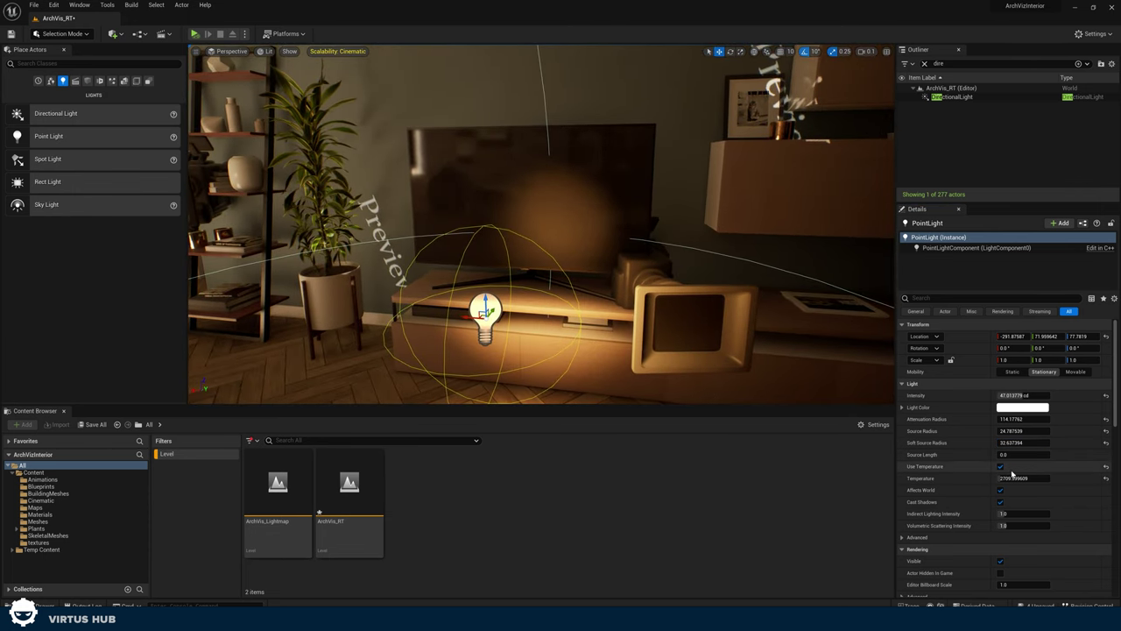
{"action": "mouse_move", "coordinate": [1022, 454]}
{"action": "left_mouse_down"}
{"action": "mouse_move", "coordinate": [1087, 455]}
{"action": "mouse_move", "coordinate": [1036, 455]}
{"action": "left_mouse_up"}
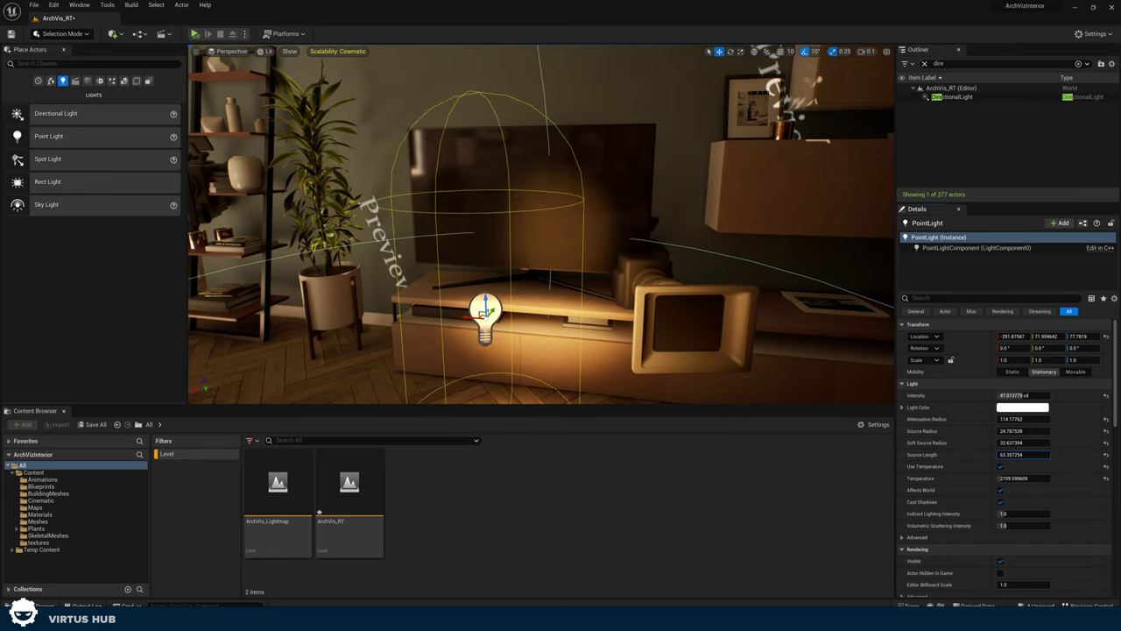
Delete the point light from the level
{"action": "key", "text": "s"}
{"action": "mouse_move", "coordinate": [640, 294]}
{"action": "right_mouse_down"}
{"action": "mouse_move", "coordinate": [604, 307]}
{"action": "mouse_move", "coordinate": [637, 295]}
{"action": "right_mouse_up"}
{"action": "key", "text": "w"}
{"action": "right_click_drag", "start_coordinate": [541, 245], "coordinate": [663, 246]}
{"action": "mouse_move", "coordinate": [663, 246]}
{"action": "left_mouse_down"}
{"action": "mouse_move", "coordinate": [650, 260]}
{"action": "mouse_move", "coordinate": [679, 245]}
{"action": "mouse_move", "coordinate": [664, 246]}
{"action": "left_mouse_up"}
{"action": "key", "text": "s"}
{"action": "right_click_drag", "start_coordinate": [664, 246], "coordinate": [595, 274]}
{"action": "key", "text": "Delete"}
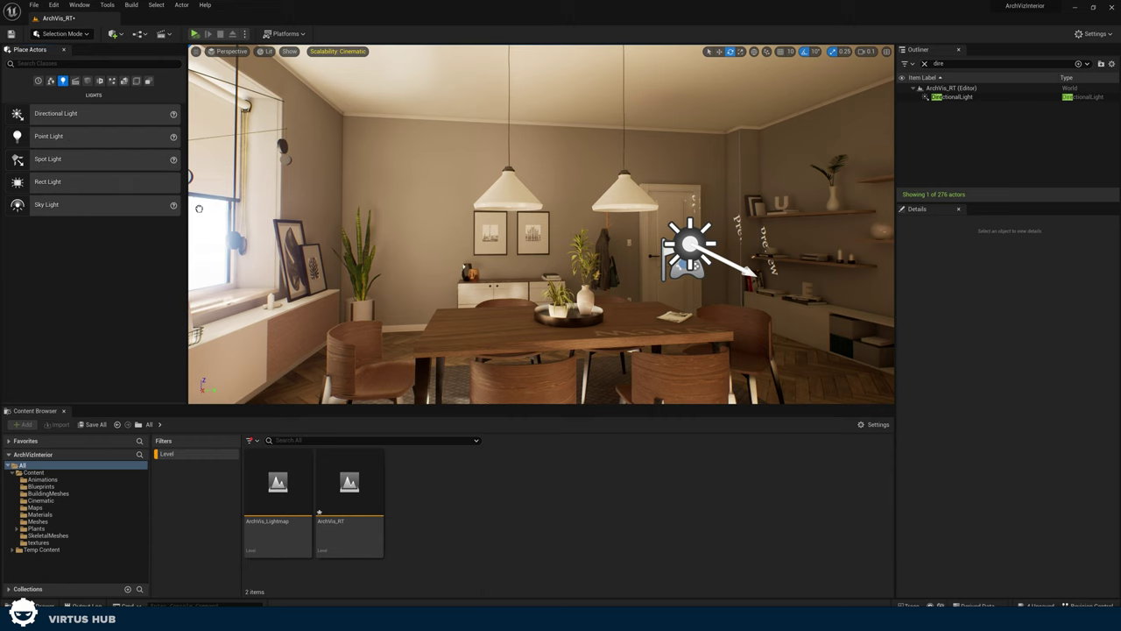
Place a Spot Light above the dining table and raise it into the shade of the pendant lamp nearest the window
{"action": "left_click_drag", "start_coordinate": [199, 209], "coordinate": [502, 328]}
{"action": "key", "text": "f"}
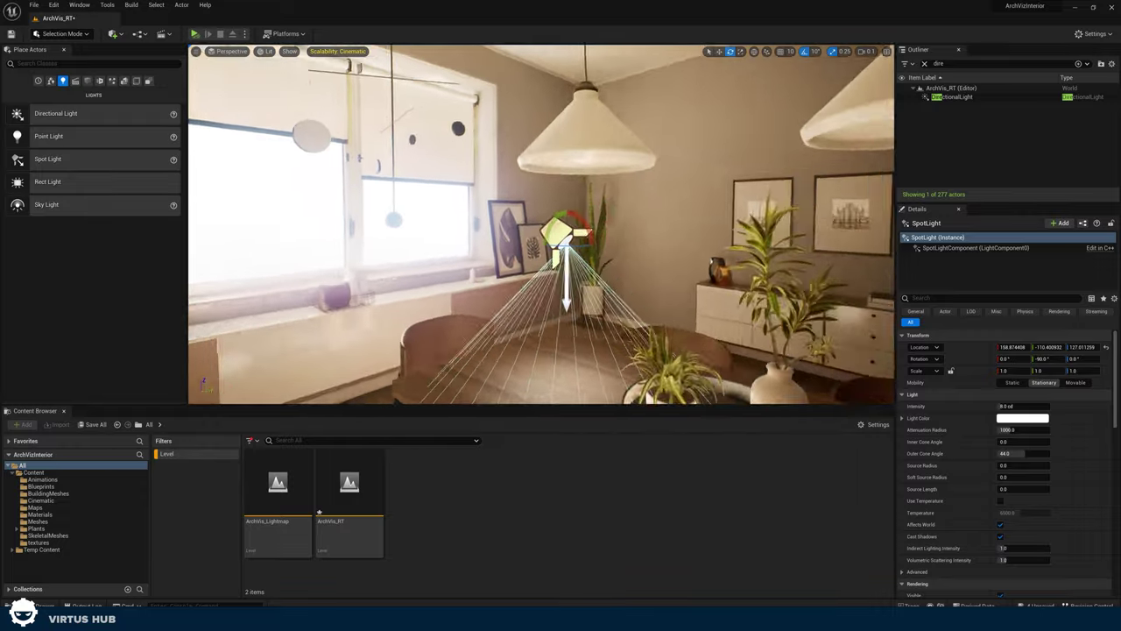
{"action": "right_click_drag", "start_coordinate": [502, 329], "coordinate": [561, 324]}
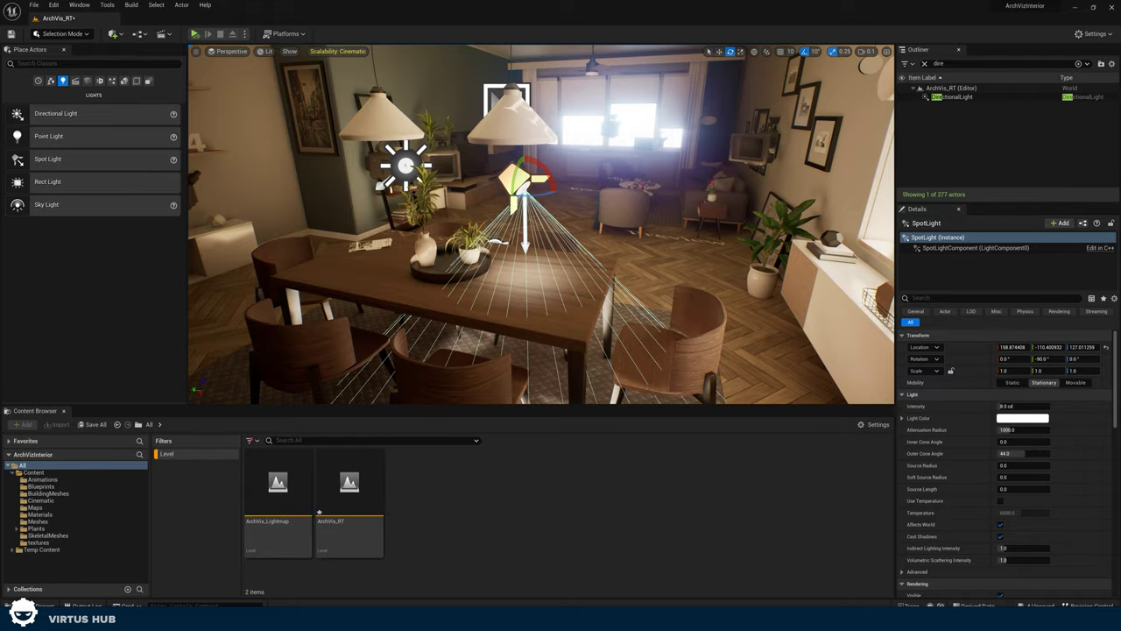
{"action": "right_click_drag", "start_coordinate": [561, 237], "coordinate": [508, 114]}
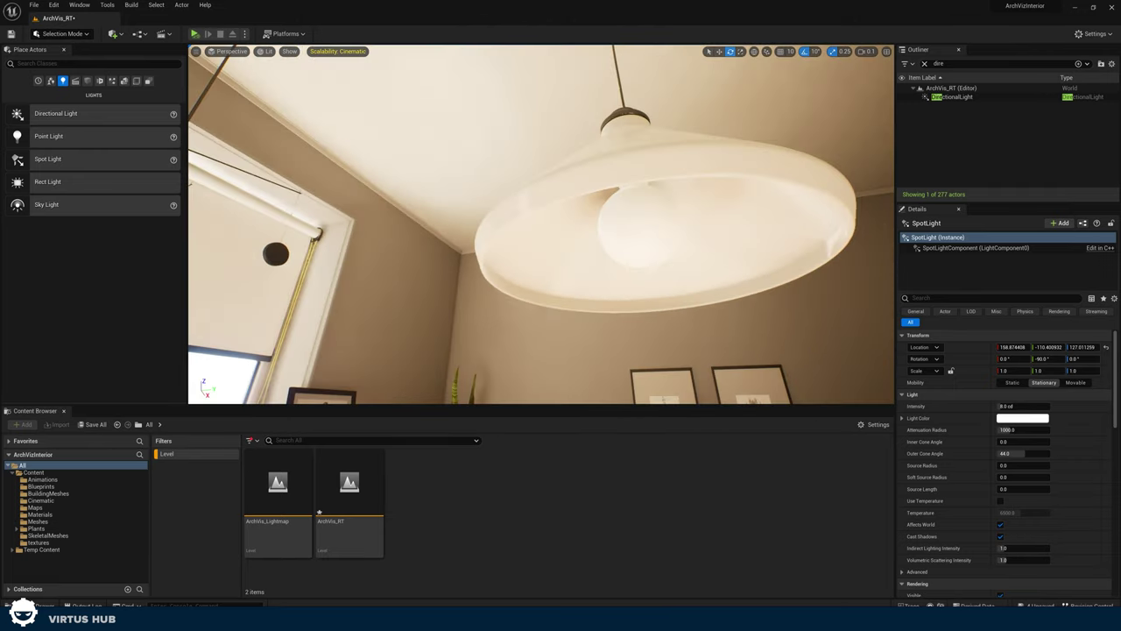
{"action": "right_click_drag", "start_coordinate": [543, 158], "coordinate": [654, 192]}
{"action": "right_click_drag", "start_coordinate": [679, 232], "coordinate": [624, 238]}
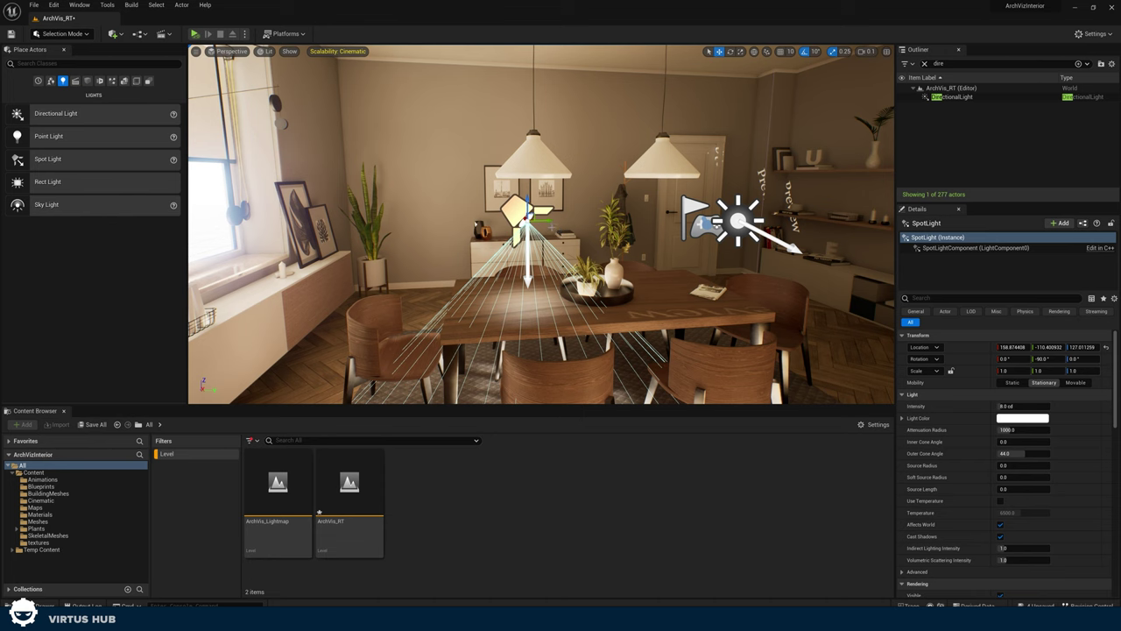
{"action": "left_click_drag", "start_coordinate": [545, 217], "coordinate": [541, 175]}
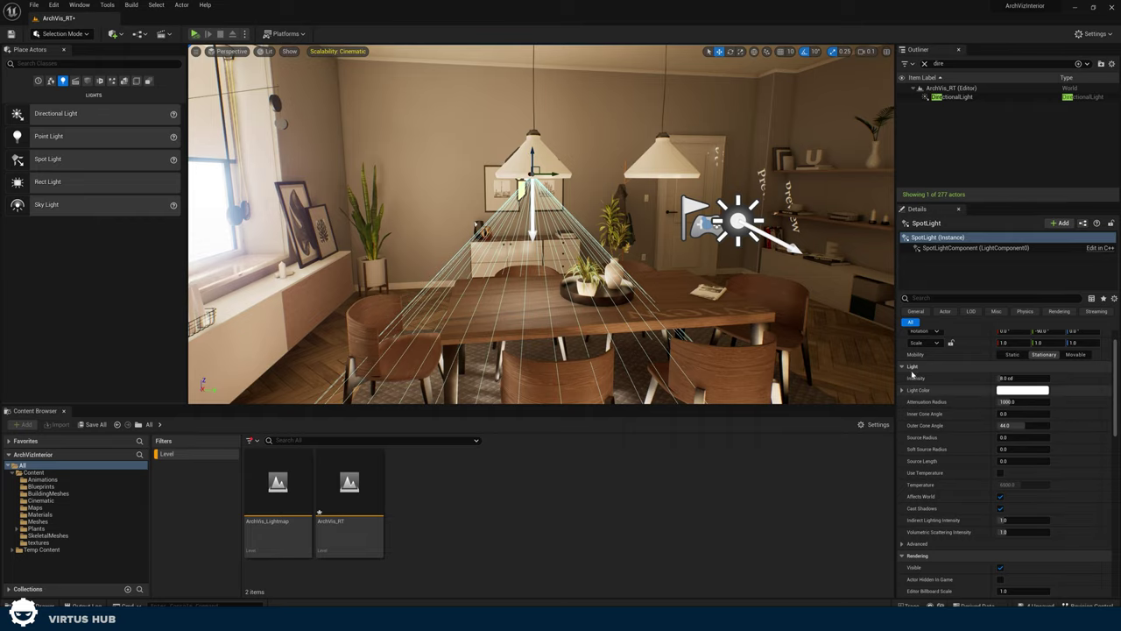
Set the spot light's intensity to about 56.8 cd and its Attenuation Radius to about 150
{"action": "right_click_drag", "start_coordinate": [651, 292], "coordinate": [438, 355]}
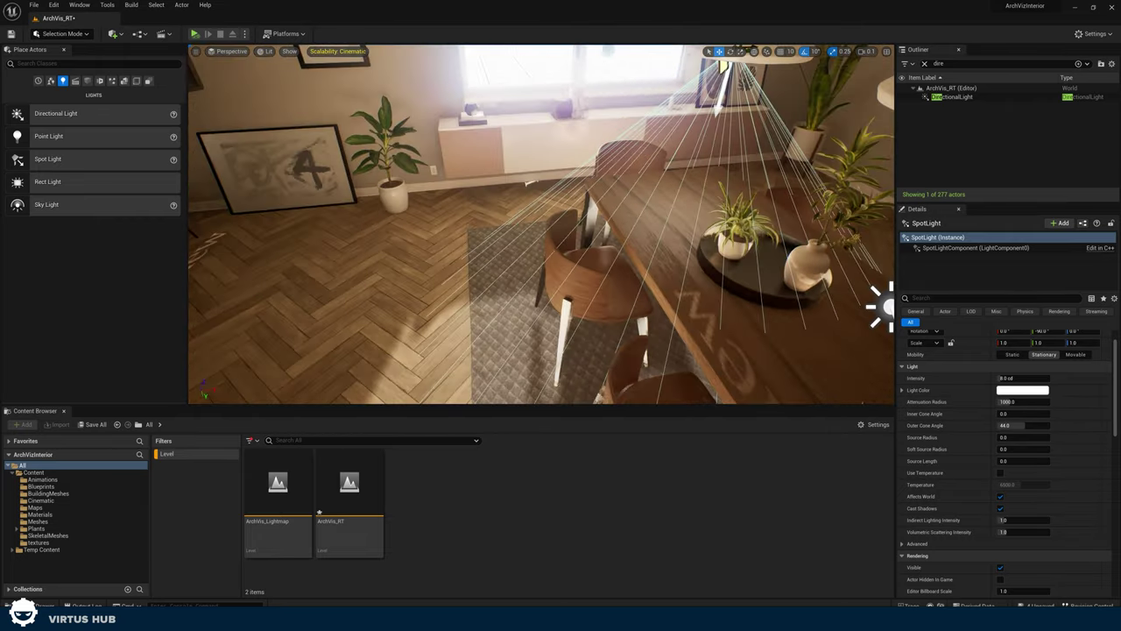
{"action": "right_click_drag", "start_coordinate": [442, 228], "coordinate": [478, 229]}
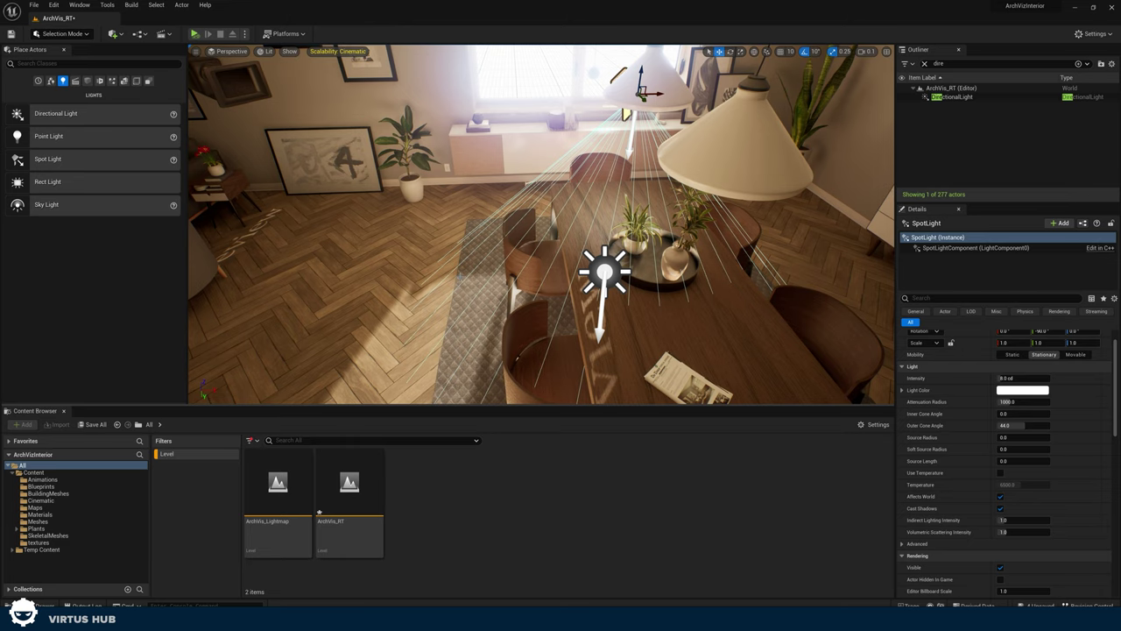
{"action": "right_click_drag", "start_coordinate": [541, 225], "coordinate": [517, 179]}
{"action": "right_click_drag", "start_coordinate": [473, 263], "coordinate": [589, 139]}
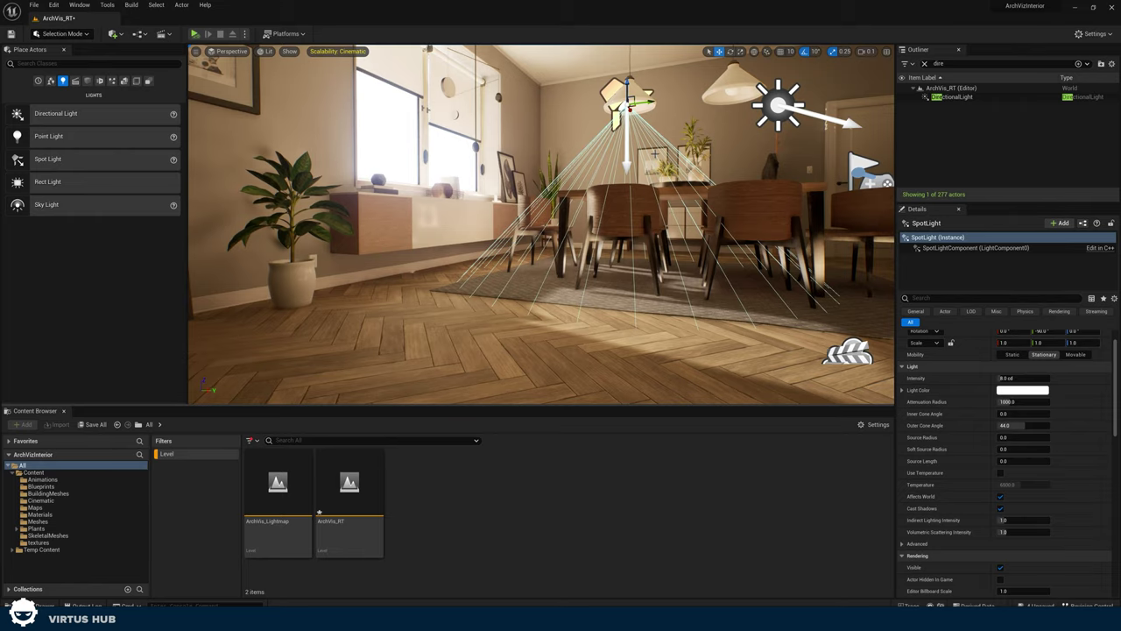
{"action": "mouse_move", "coordinate": [541, 224]}
{"action": "right_mouse_down"}
{"action": "mouse_move", "coordinate": [530, 219]}
{"action": "mouse_move", "coordinate": [525, 179]}
{"action": "mouse_move", "coordinate": [543, 271]}
{"action": "mouse_move", "coordinate": [526, 250]}
{"action": "mouse_move", "coordinate": [526, 206]}
{"action": "mouse_move", "coordinate": [539, 219]}
{"action": "right_mouse_up"}
{"action": "right_click_drag", "start_coordinate": [544, 144], "coordinate": [766, 282]}
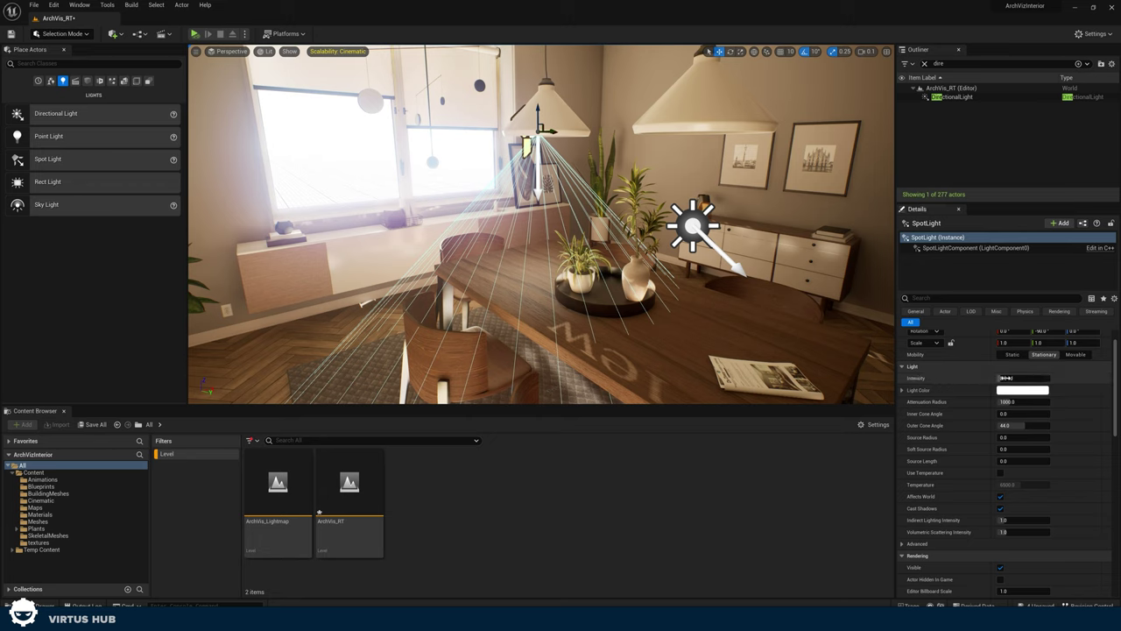
{"action": "left_click_drag", "start_coordinate": [1006, 377], "coordinate": [996, 401]}
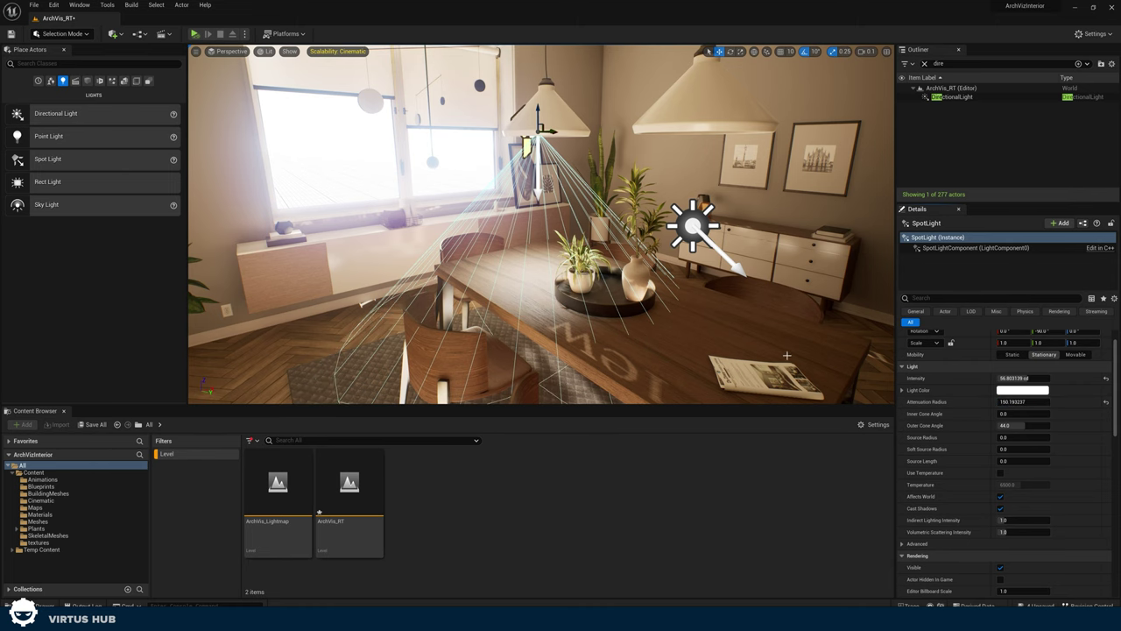
Set the spot light's Outer Cone Angle to about 29.7 and Inner Cone Angle to about 9.8, and check its falloff on the table
{"action": "right_click_drag", "start_coordinate": [787, 356], "coordinate": [813, 362]}
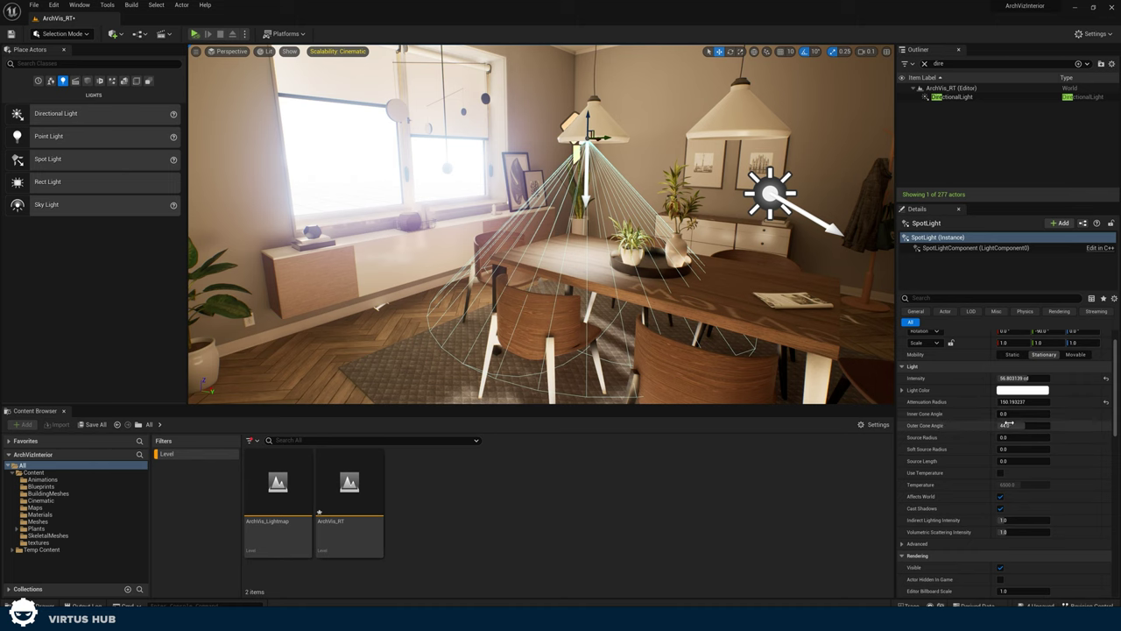
{"action": "mouse_move", "coordinate": [1008, 425]}
{"action": "left_mouse_down"}
{"action": "mouse_move", "coordinate": [978, 424]}
{"action": "mouse_move", "coordinate": [1030, 425]}
{"action": "mouse_move", "coordinate": [982, 425]}
{"action": "mouse_move", "coordinate": [1000, 414]}
{"action": "left_mouse_up"}
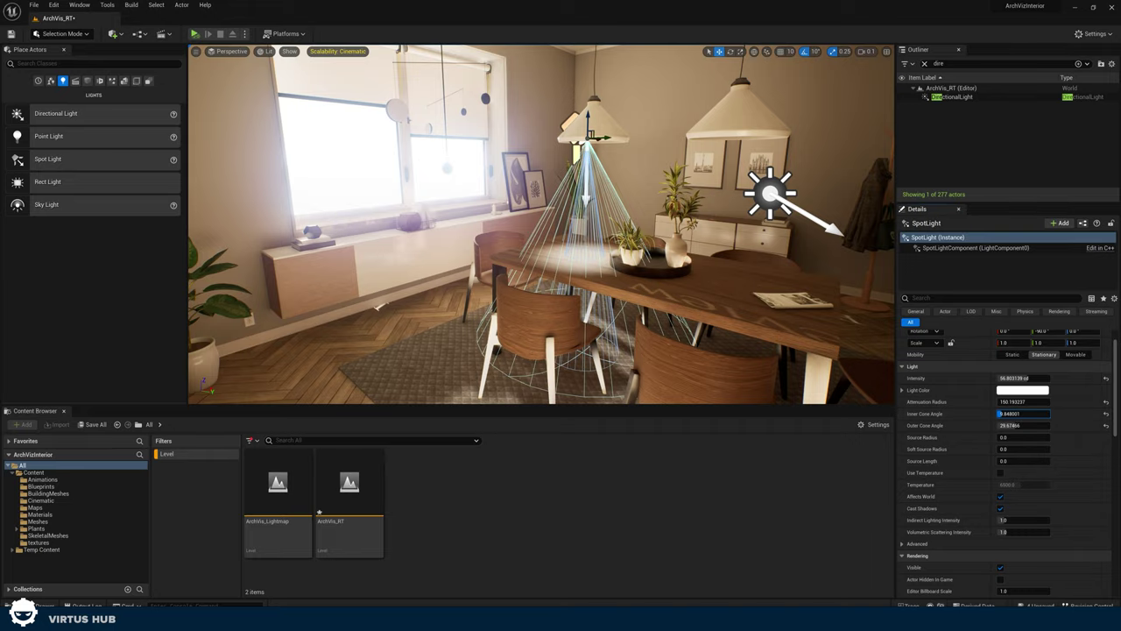
{"action": "key", "text": "w"}
{"action": "right_click_drag", "start_coordinate": [613, 262], "coordinate": [605, 307]}
{"action": "key", "text": "s"}
{"action": "mouse_move", "coordinate": [752, 277]}
{"action": "right_mouse_down"}
{"action": "mouse_move", "coordinate": [761, 270]}
{"action": "mouse_move", "coordinate": [751, 277]}
{"action": "right_mouse_up"}
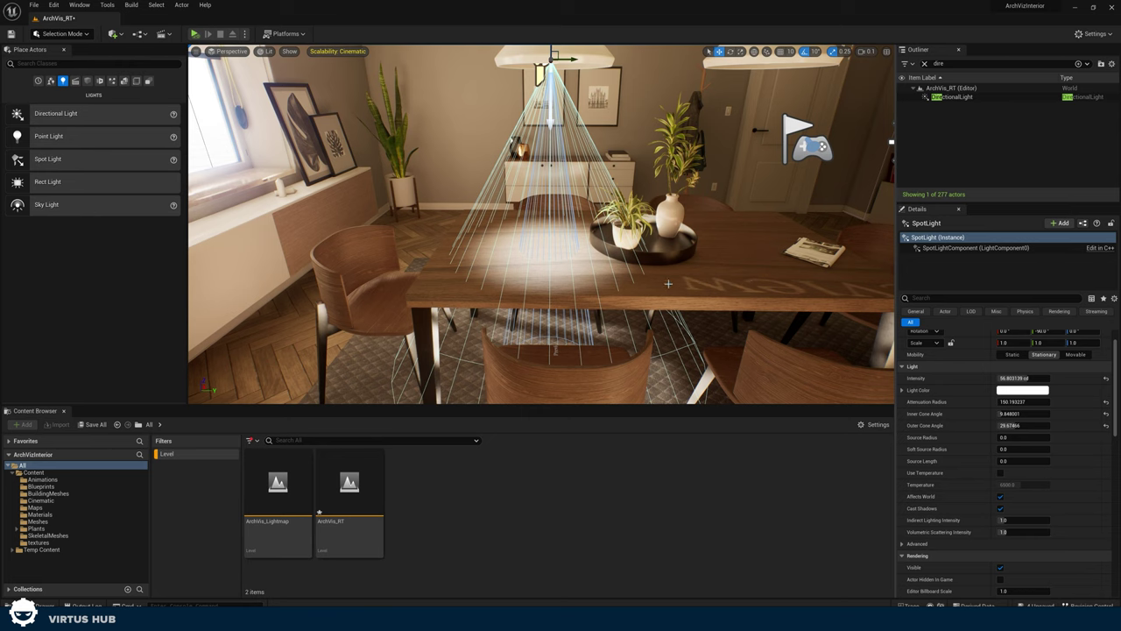
{"action": "key", "text": "w"}
{"action": "mouse_move", "coordinate": [588, 242]}
{"action": "right_mouse_down"}
{"action": "mouse_move", "coordinate": [585, 260]}
{"action": "mouse_move", "coordinate": [588, 243]}
{"action": "right_mouse_up"}
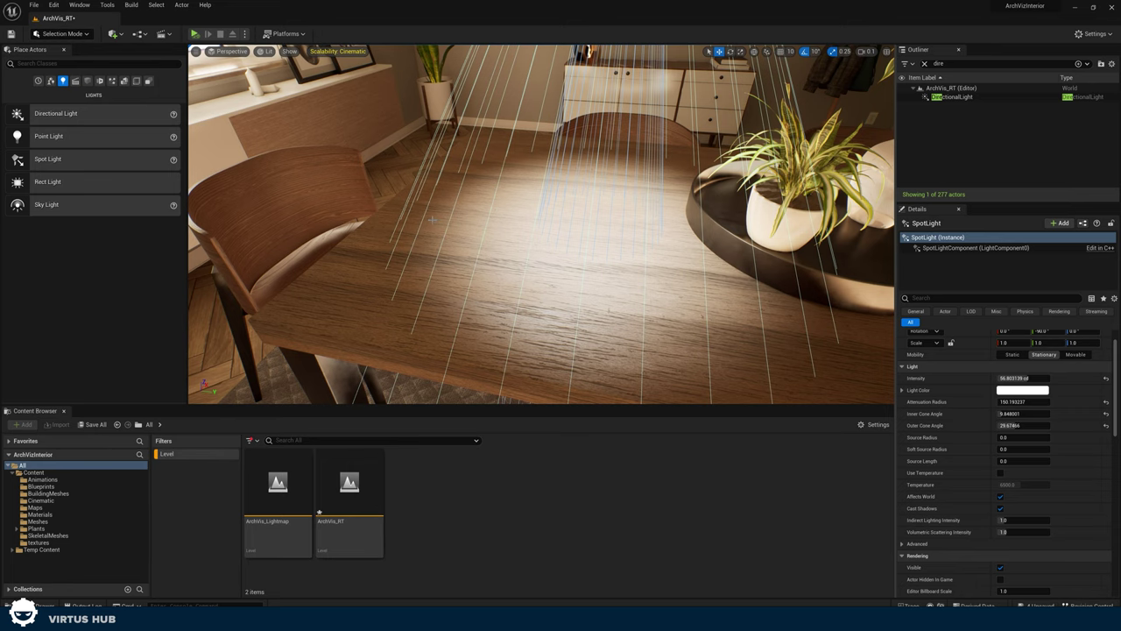
{"action": "key", "text": "f"}
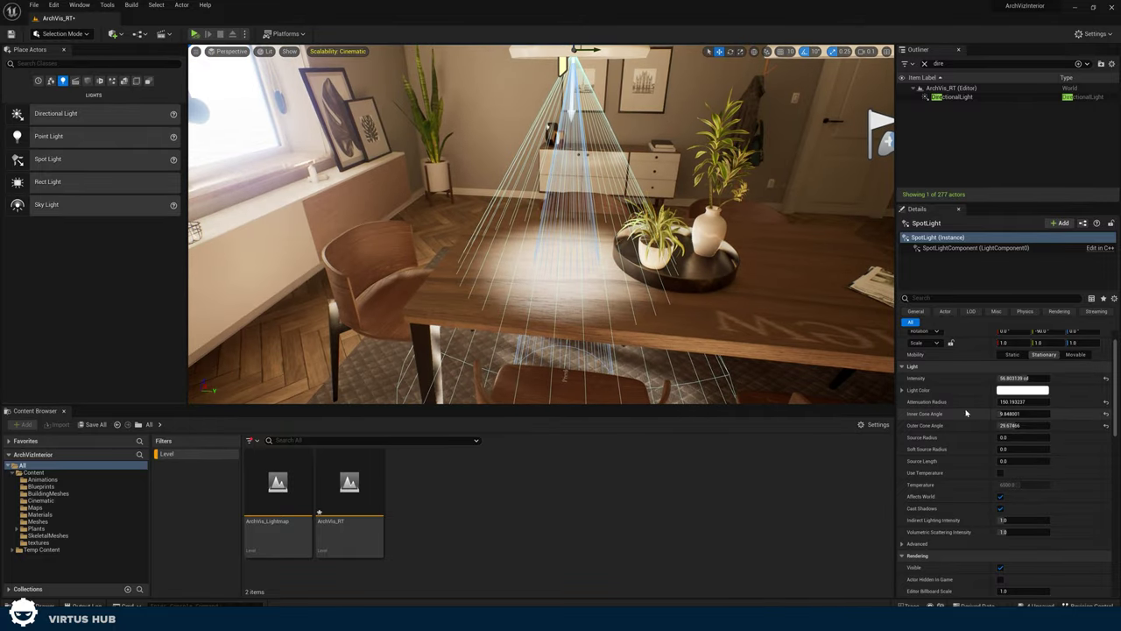
{"action": "right_click_drag", "start_coordinate": [542, 225], "coordinate": [569, 210]}
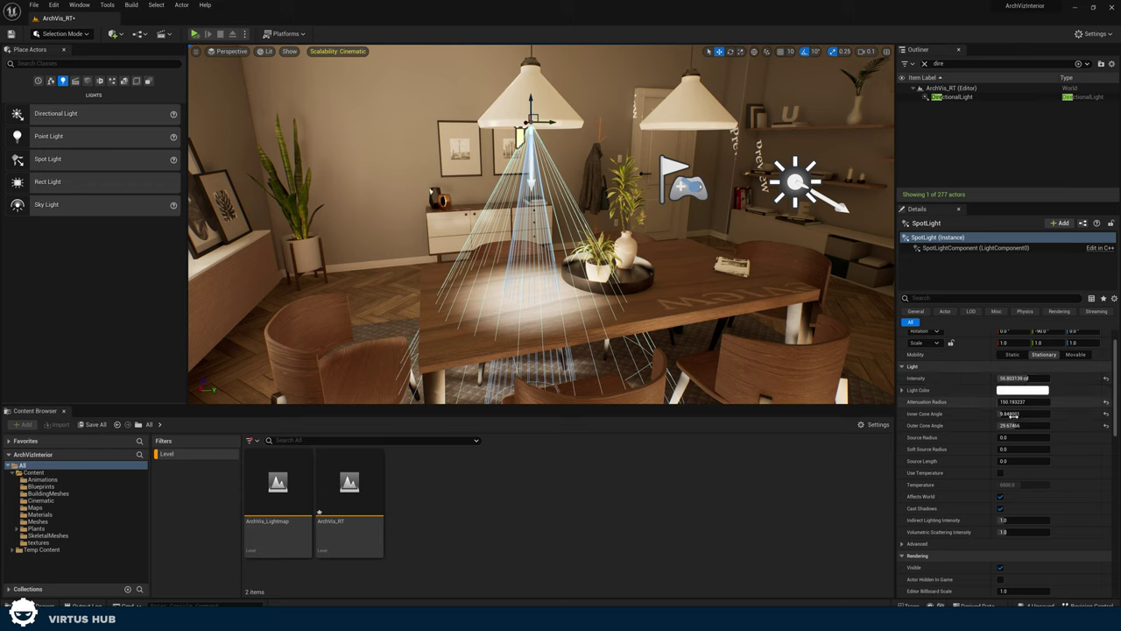
Enable Use Temperature on the spot light with a warm orange tone, and undo the trial change to Indirect Lighting Intensity
{"action": "left_click", "coordinate": [1001, 473]}
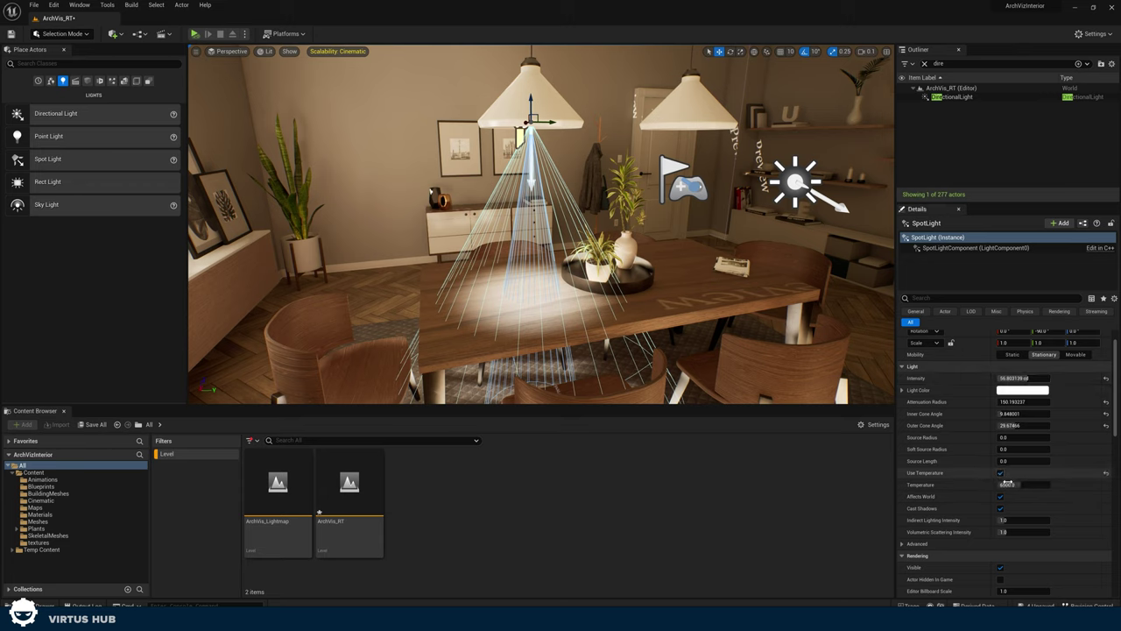
{"action": "left_click", "coordinate": [1008, 484]}
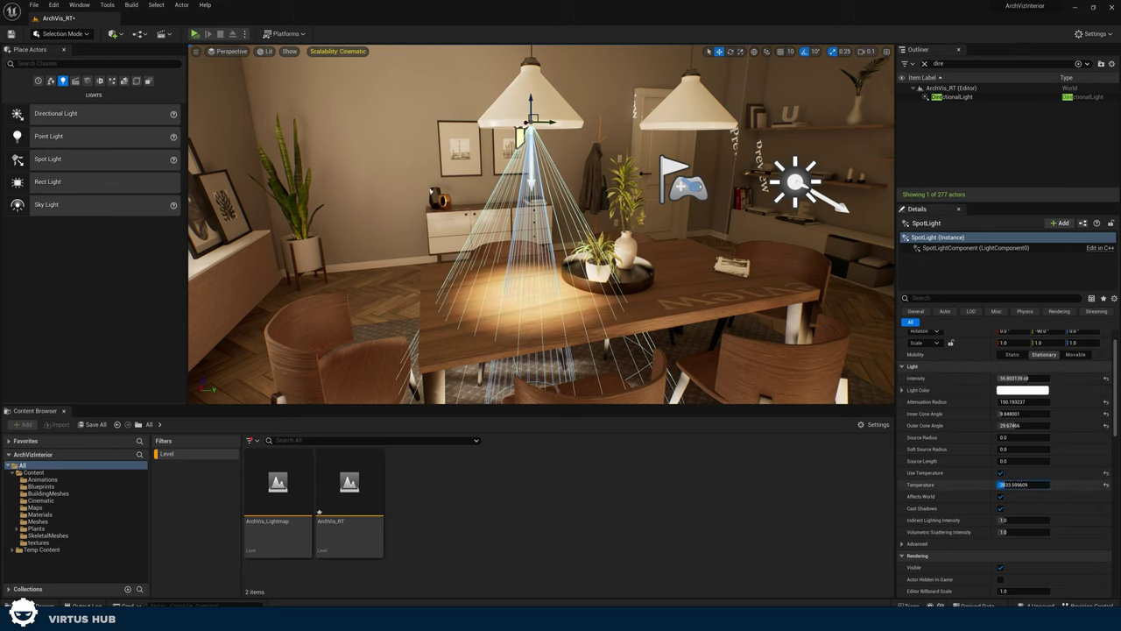
{"action": "key", "text": "Return"}
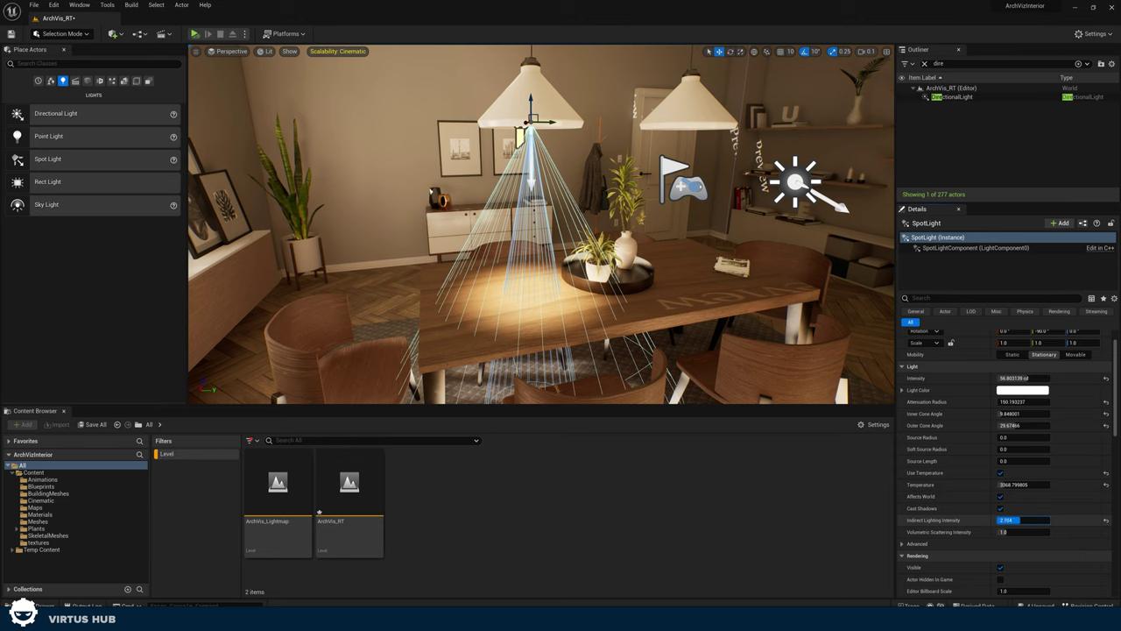
{"action": "key", "text": "ctrl+z"}
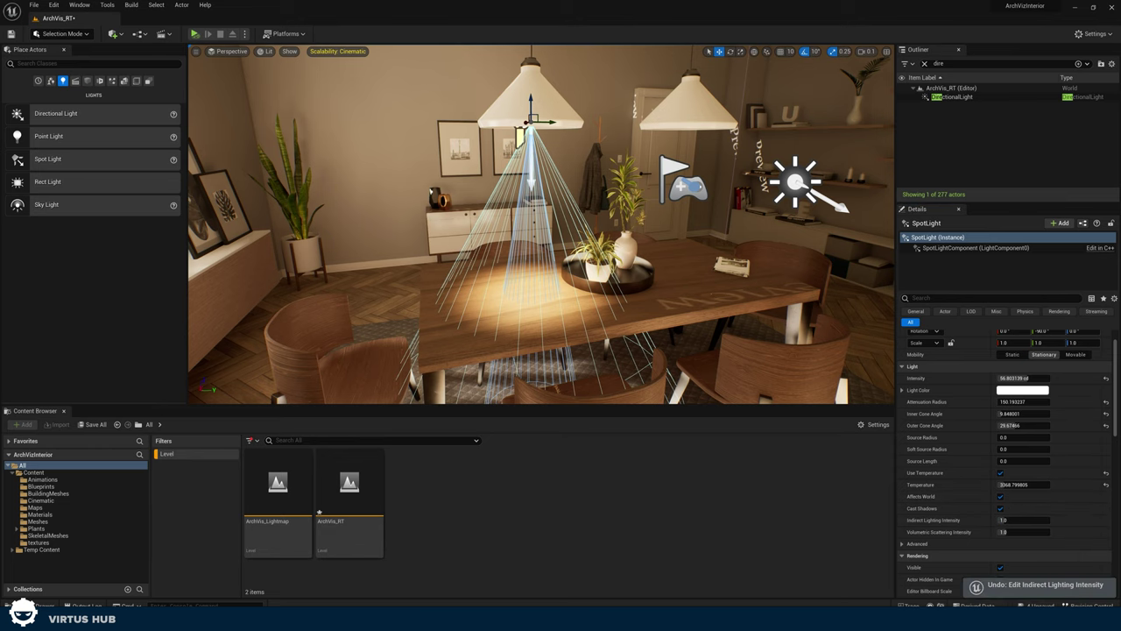
Place a Rect Light low above the floor between the dining table and the white cabinet under the wall shelves
{"action": "right_click_drag", "start_coordinate": [541, 225], "coordinate": [578, 236]}
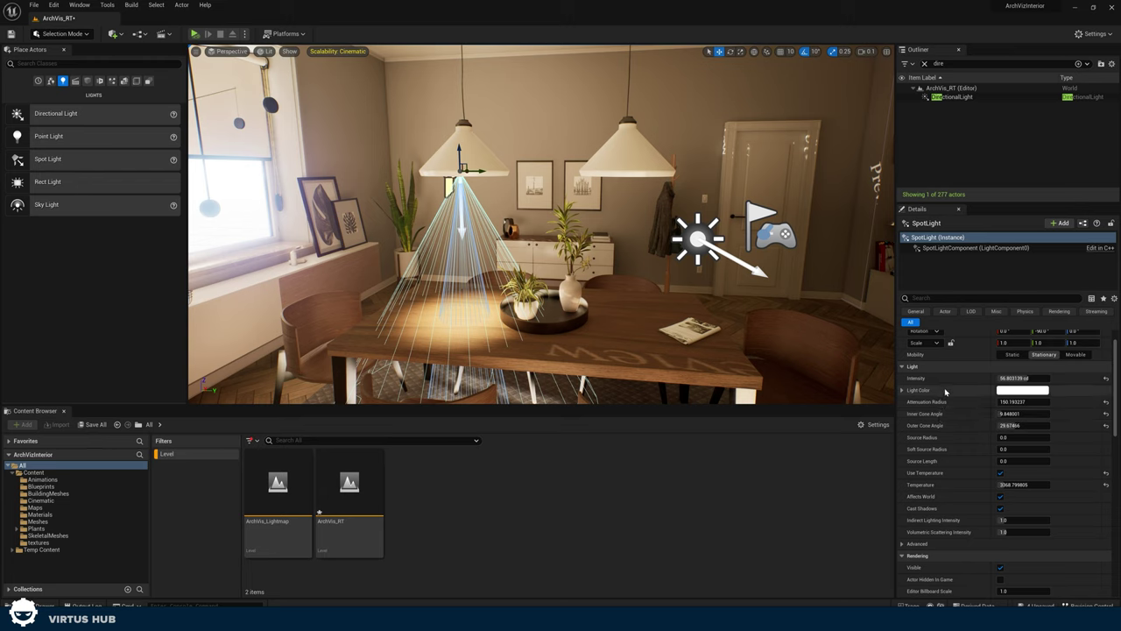
{"action": "right_click_drag", "start_coordinate": [613, 339], "coordinate": [642, 338]}
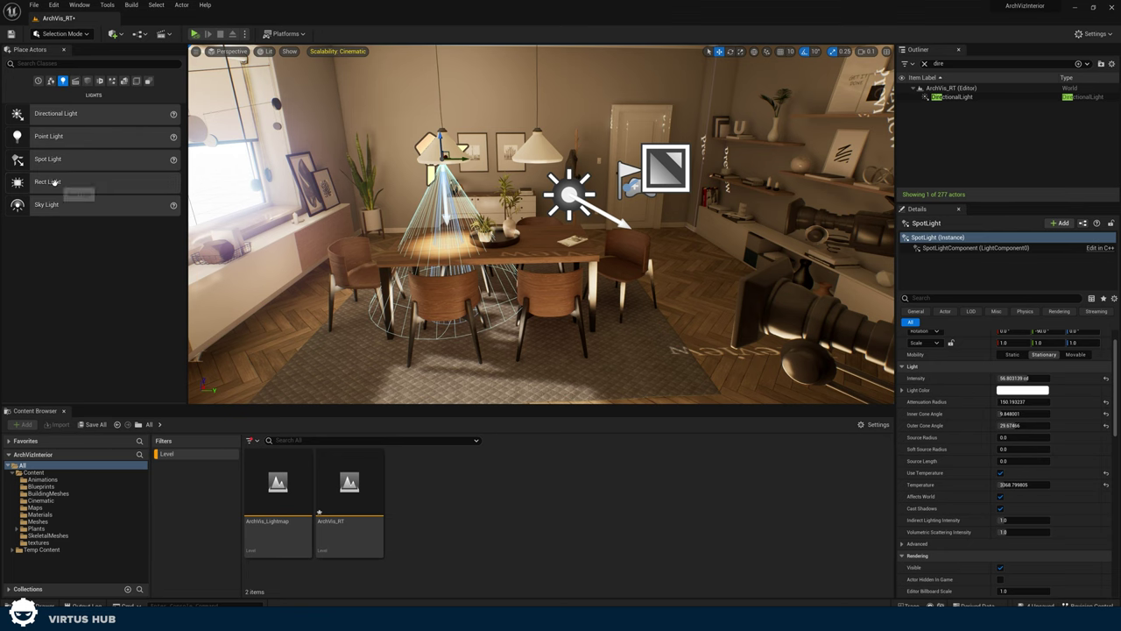
{"action": "left_click_drag", "start_coordinate": [53, 183], "coordinate": [236, 285]}
{"action": "key", "text": "f"}
{"action": "key", "text": "s"}
{"action": "right_click_drag", "start_coordinate": [724, 295], "coordinate": [644, 329]}
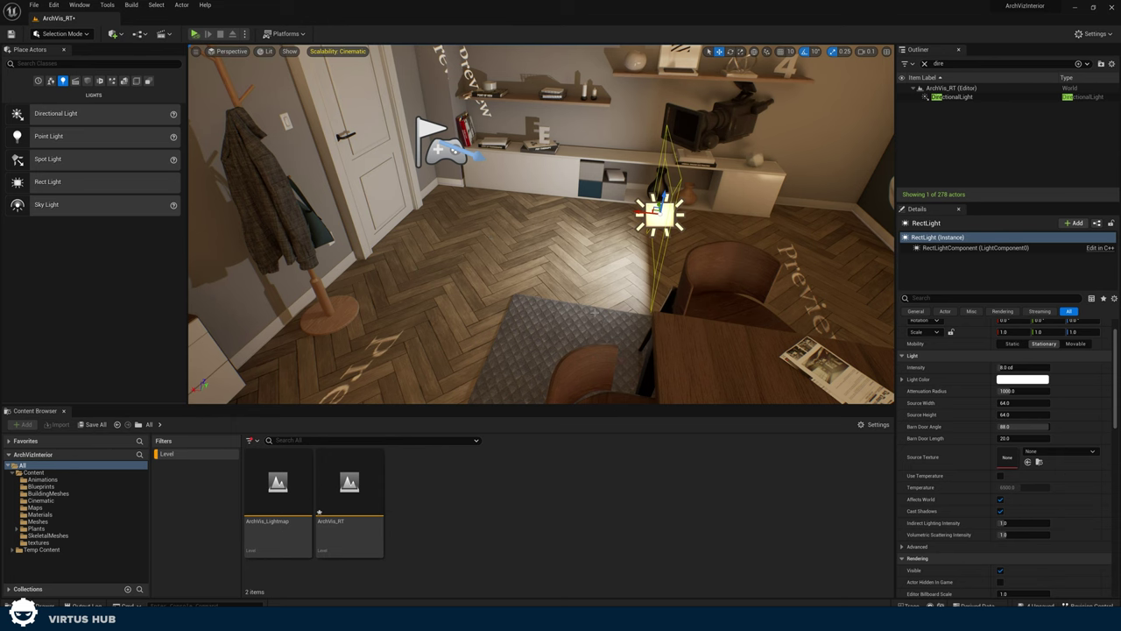
{"action": "left_click_drag", "start_coordinate": [594, 312], "coordinate": [653, 245], "text": "alt"}
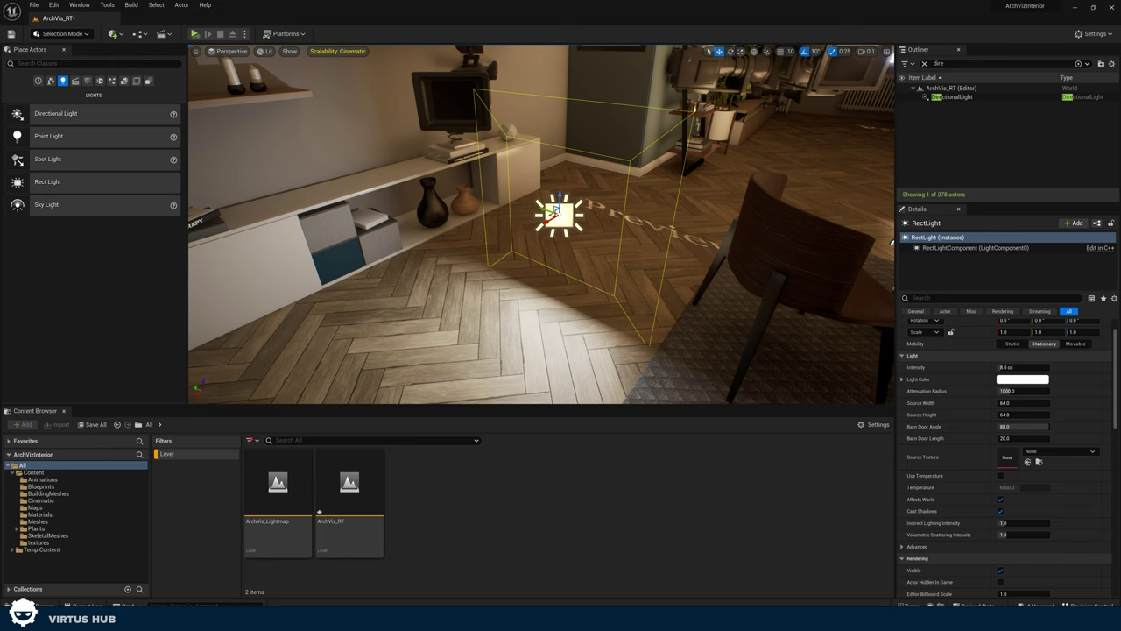
{"action": "key", "text": "s"}
{"action": "right_click_drag", "start_coordinate": [649, 254], "coordinate": [556, 250]}
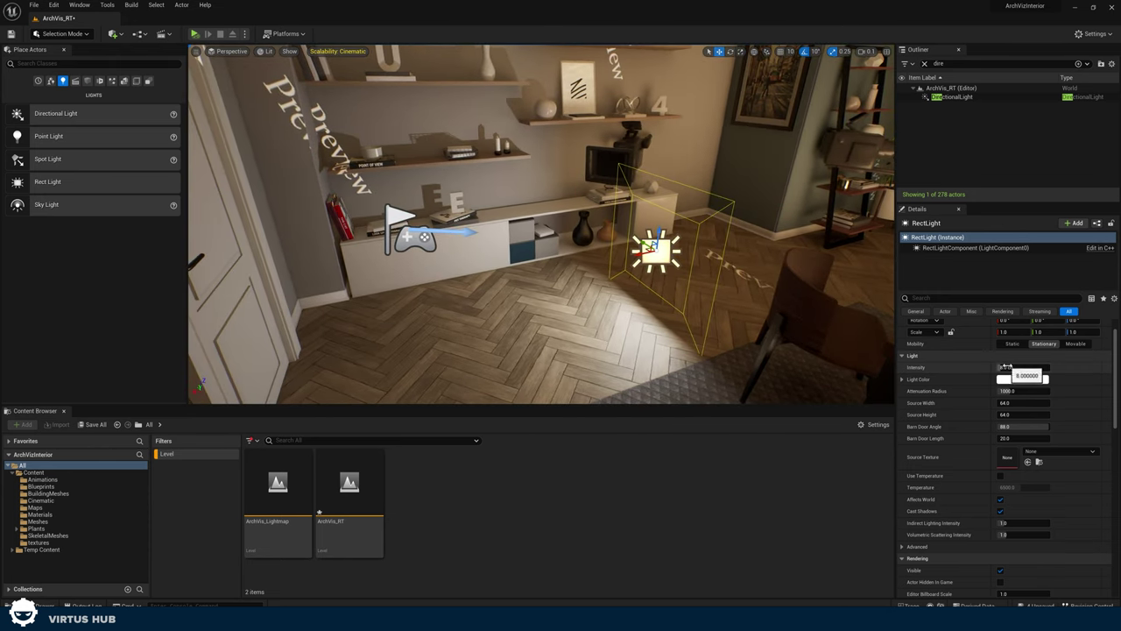
Set the rect light's intensity to about 29.6 cd and its Light Color to a light pink
{"action": "mouse_move", "coordinate": [1006, 367]}
{"action": "left_mouse_down"}
{"action": "mouse_move", "coordinate": [1051, 367]}
{"action": "mouse_move", "coordinate": [1012, 366]}
{"action": "mouse_move", "coordinate": [1010, 380]}
{"action": "left_mouse_up"}
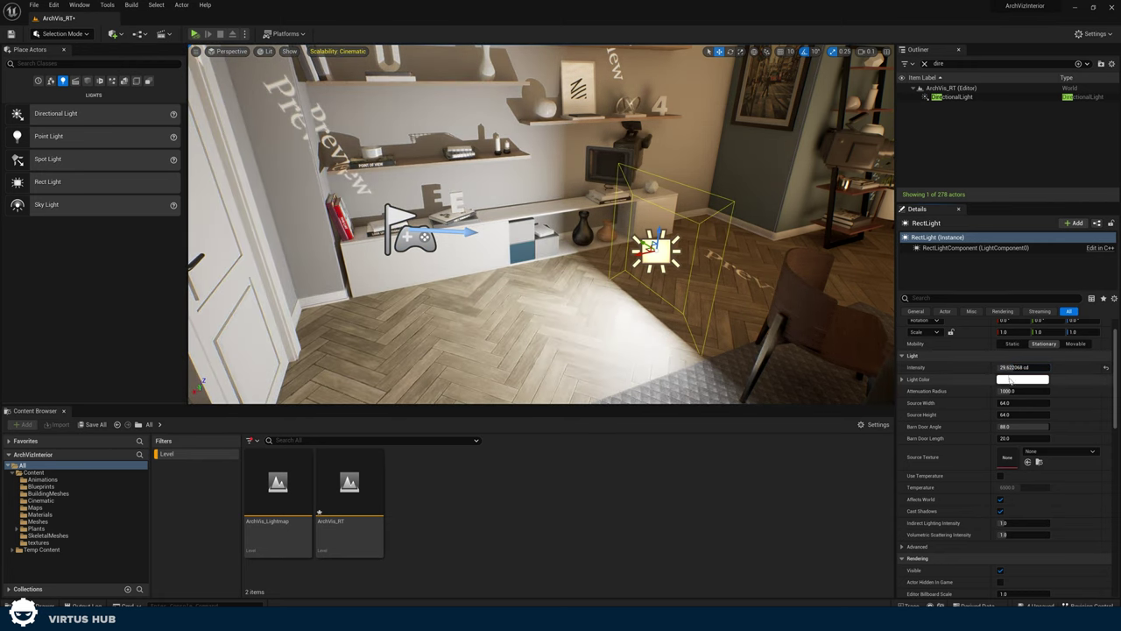
{"action": "left_click", "coordinate": [1010, 379]}
{"action": "left_click_drag", "start_coordinate": [892, 451], "coordinate": [896, 450]}
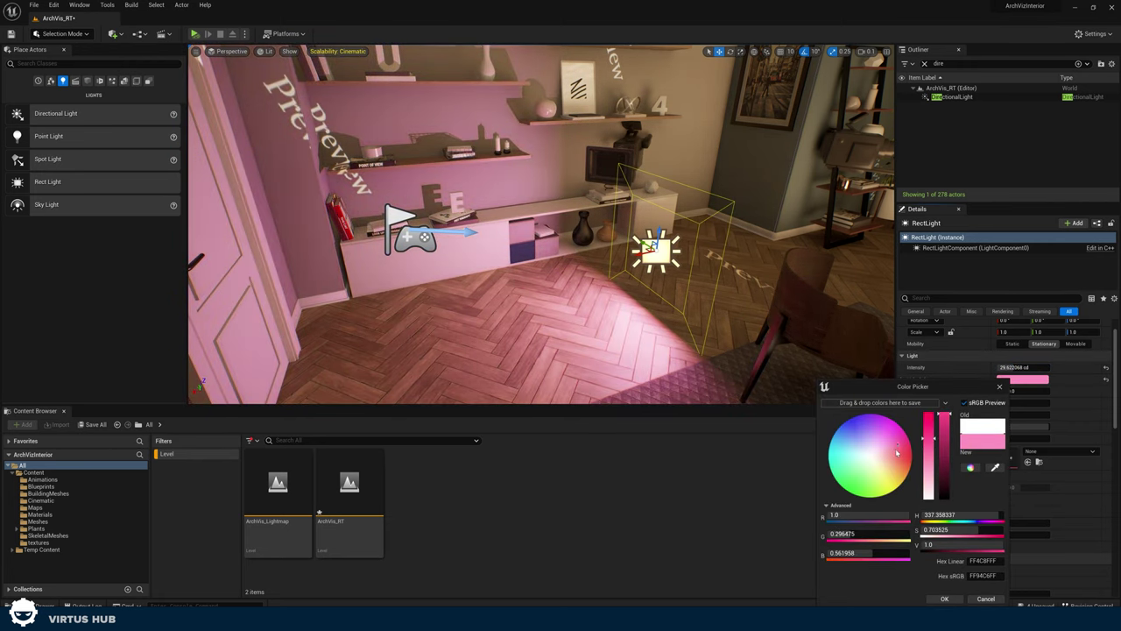
{"action": "left_click", "coordinate": [938, 599]}
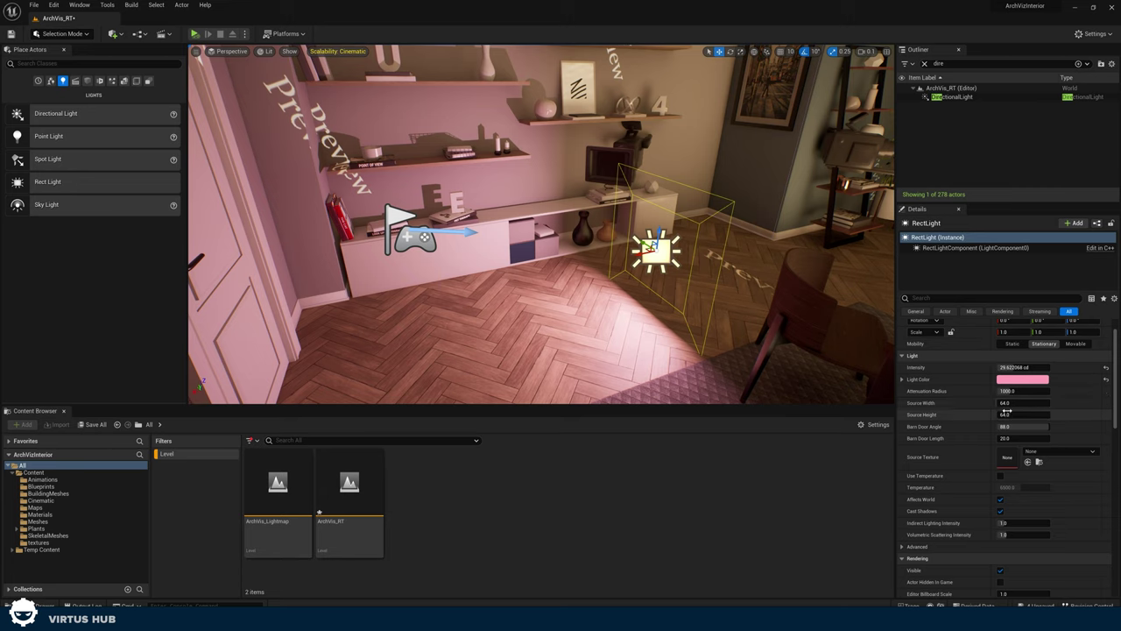
Set the rect light's Source Width to about 110, Source Height to about 66, Barn Door Angle to 90 and Barn Door Length to 0
{"action": "mouse_move", "coordinate": [1008, 403]}
{"action": "left_mouse_down"}
{"action": "mouse_move", "coordinate": [1047, 405]}
{"action": "mouse_move", "coordinate": [1012, 415]}
{"action": "left_mouse_up"}
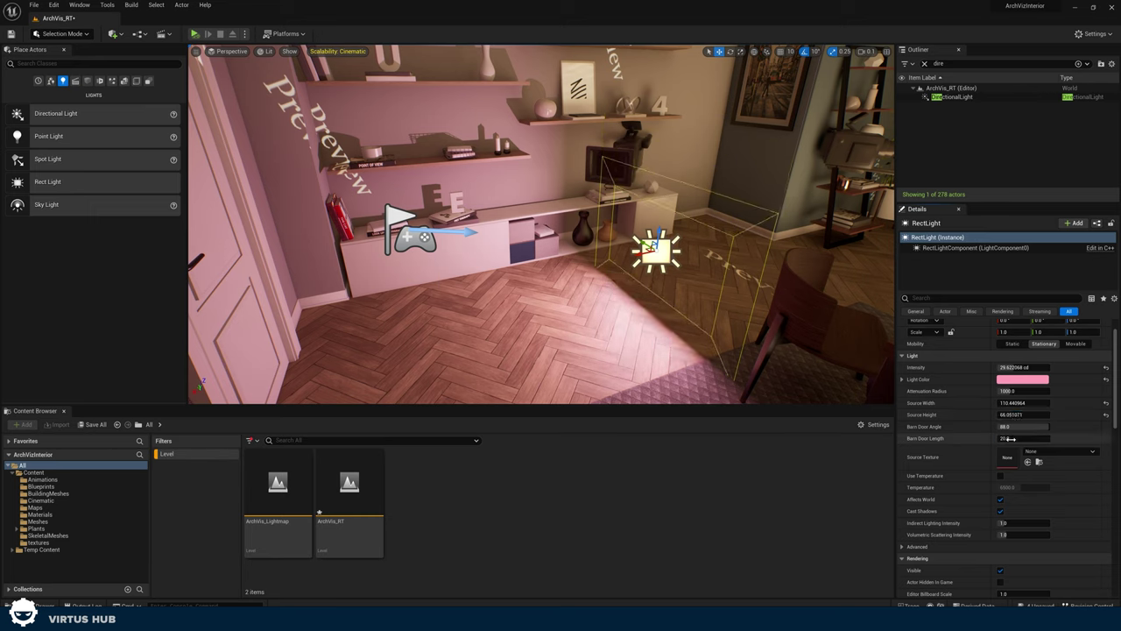
{"action": "mouse_move", "coordinate": [1010, 438]}
{"action": "left_mouse_down"}
{"action": "mouse_move", "coordinate": [955, 438]}
{"action": "mouse_move", "coordinate": [1050, 427]}
{"action": "mouse_move", "coordinate": [1034, 439]}
{"action": "mouse_move", "coordinate": [1055, 438]}
{"action": "mouse_move", "coordinate": [1017, 438]}
{"action": "left_mouse_up"}
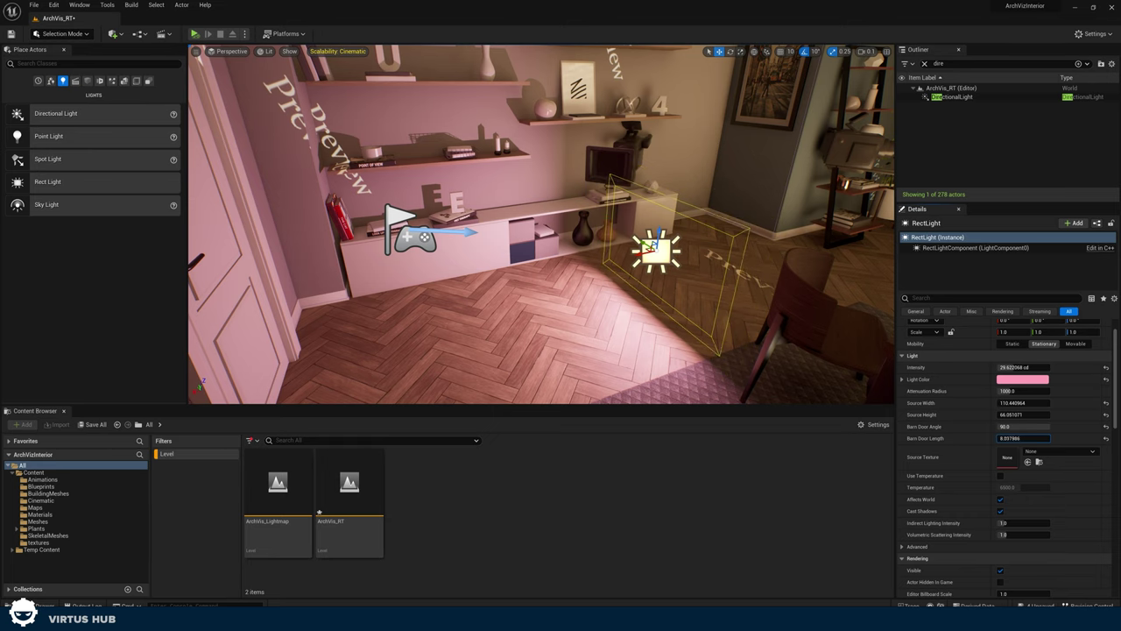
{"action": "left_click_drag", "start_coordinate": [1024, 438], "coordinate": [1003, 438]}
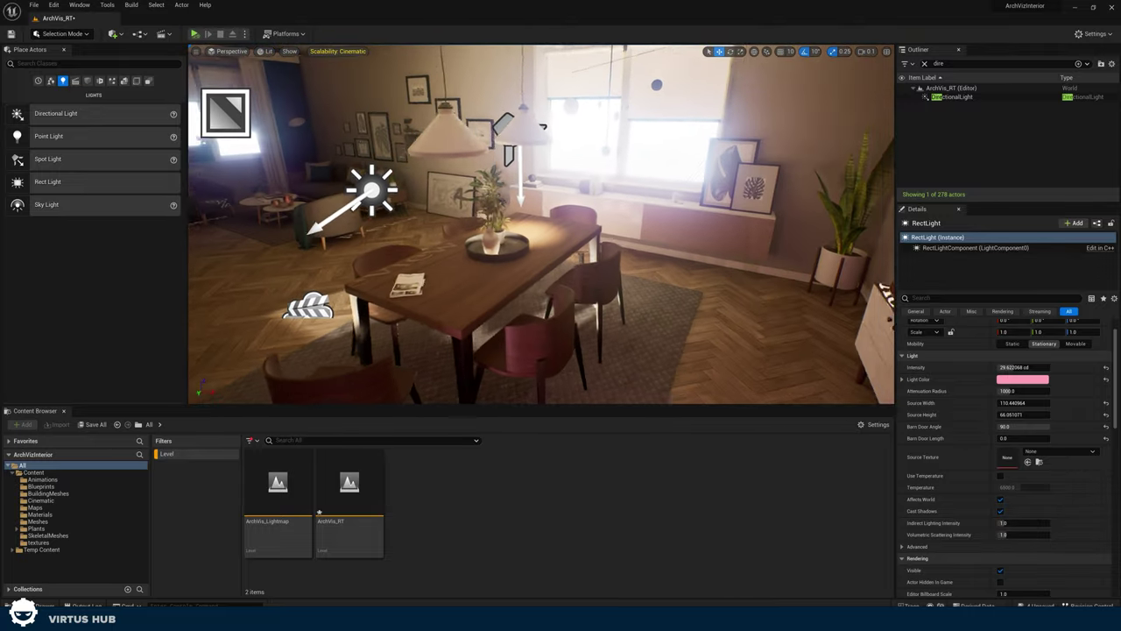
Move the rect light across the room and raise it into the opening of the living-room window above the radiator
{"action": "right_click_drag", "start_coordinate": [542, 224], "coordinate": [351, 167]}
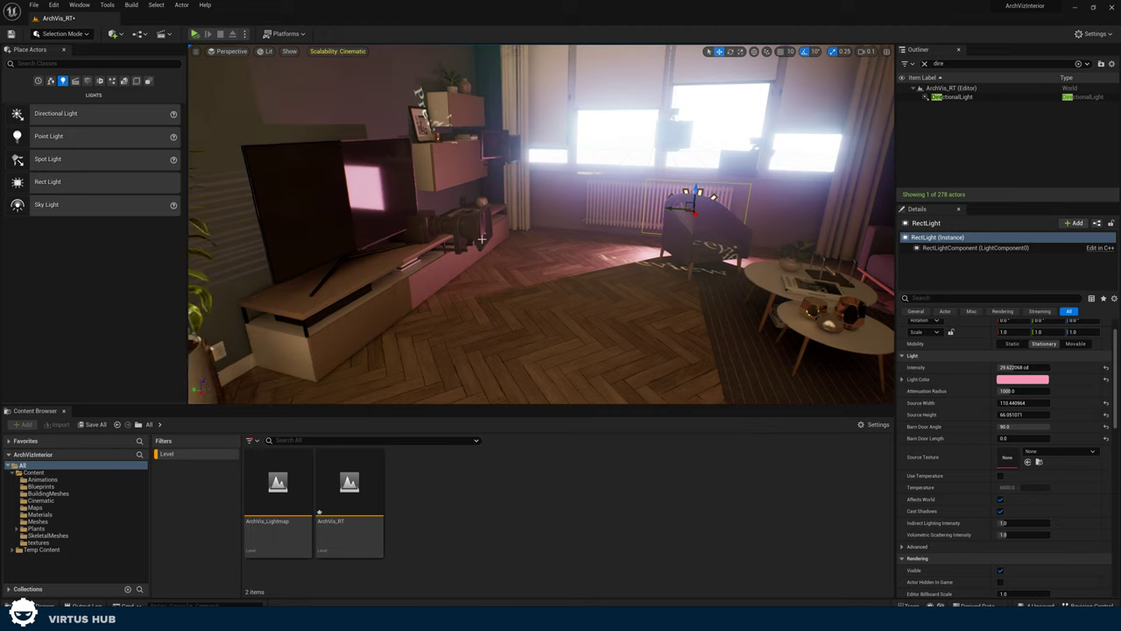
{"action": "key", "text": "w"}
{"action": "right_click_drag", "start_coordinate": [541, 224], "coordinate": [478, 249]}
{"action": "key", "text": "s"}
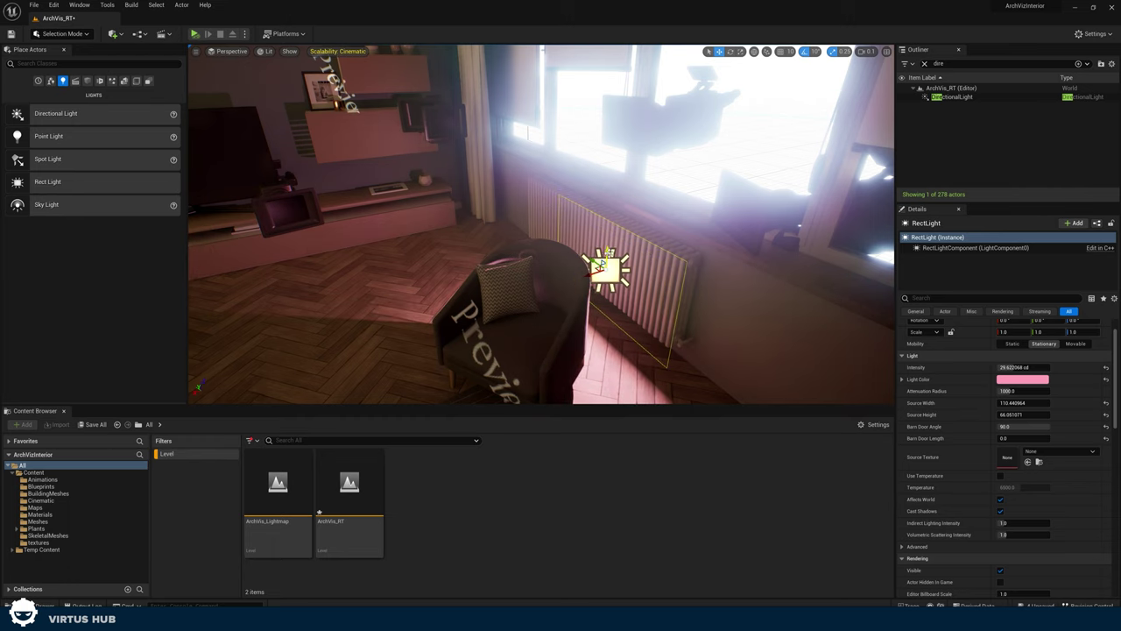
{"action": "left_click_drag", "start_coordinate": [611, 253], "coordinate": [617, 176]}
{"action": "right_click_drag", "start_coordinate": [687, 137], "coordinate": [894, 104]}
{"action": "key", "text": "a"}
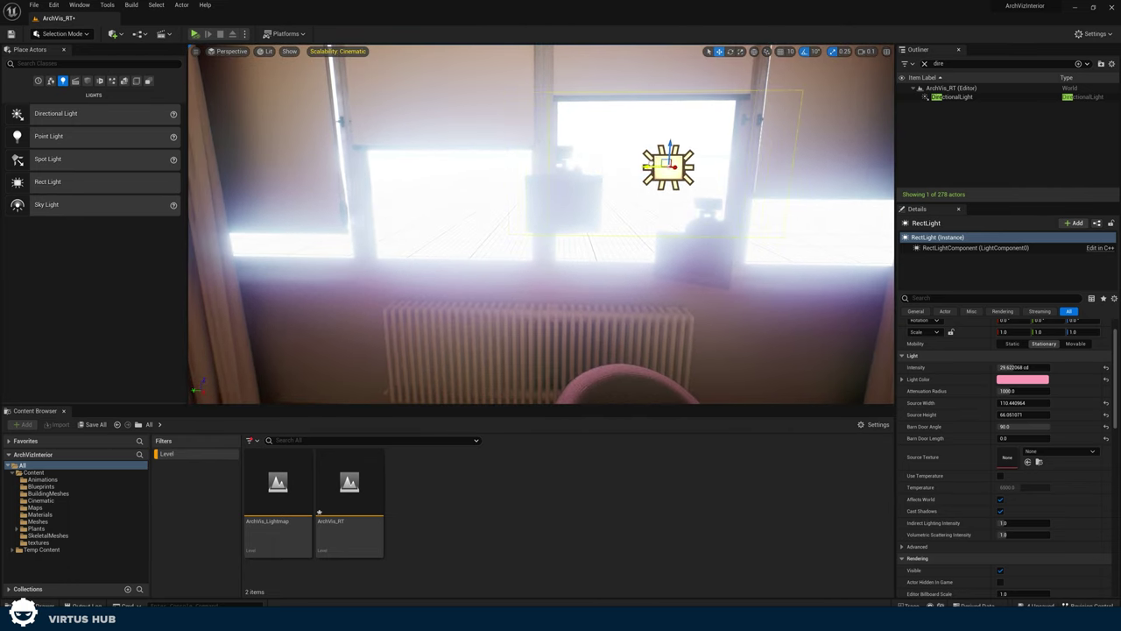
{"action": "key", "text": "d"}
{"action": "right_click_drag", "start_coordinate": [660, 165], "coordinate": [503, 169]}
{"action": "key", "text": "a"}
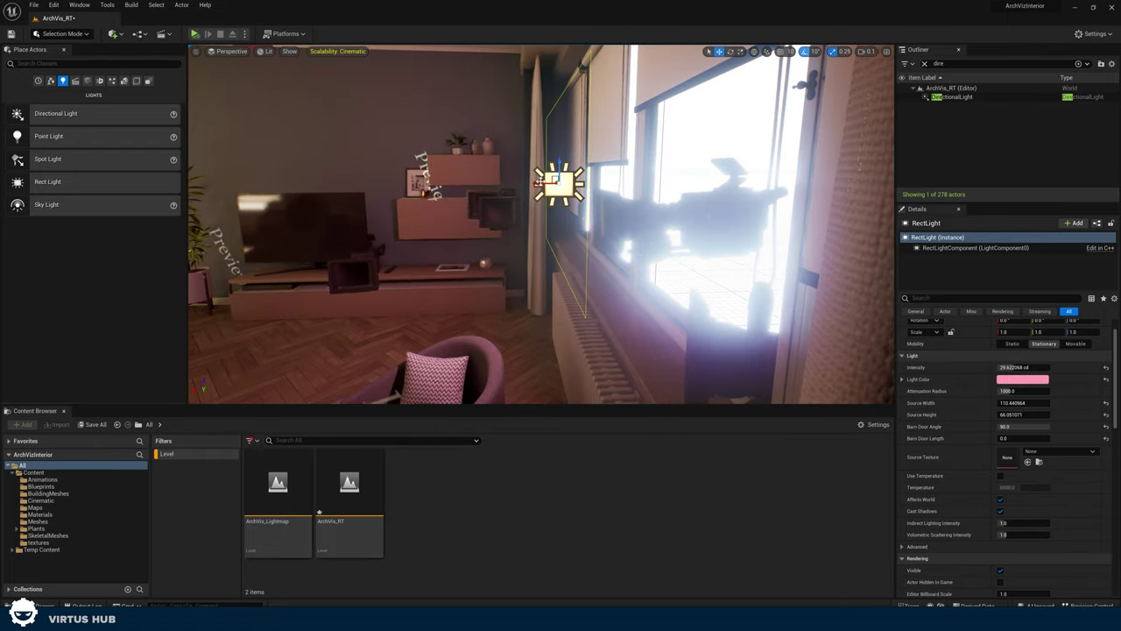
{"action": "left_click_drag", "start_coordinate": [538, 185], "coordinate": [690, 181]}
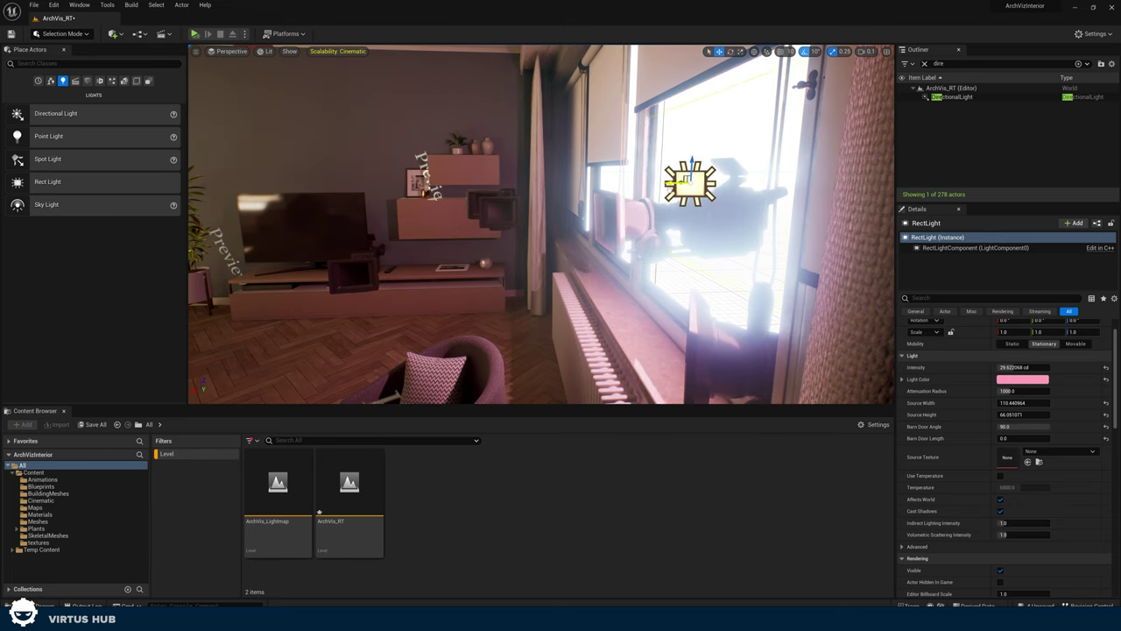
{"action": "right_click_drag", "start_coordinate": [673, 209], "coordinate": [771, 209]}
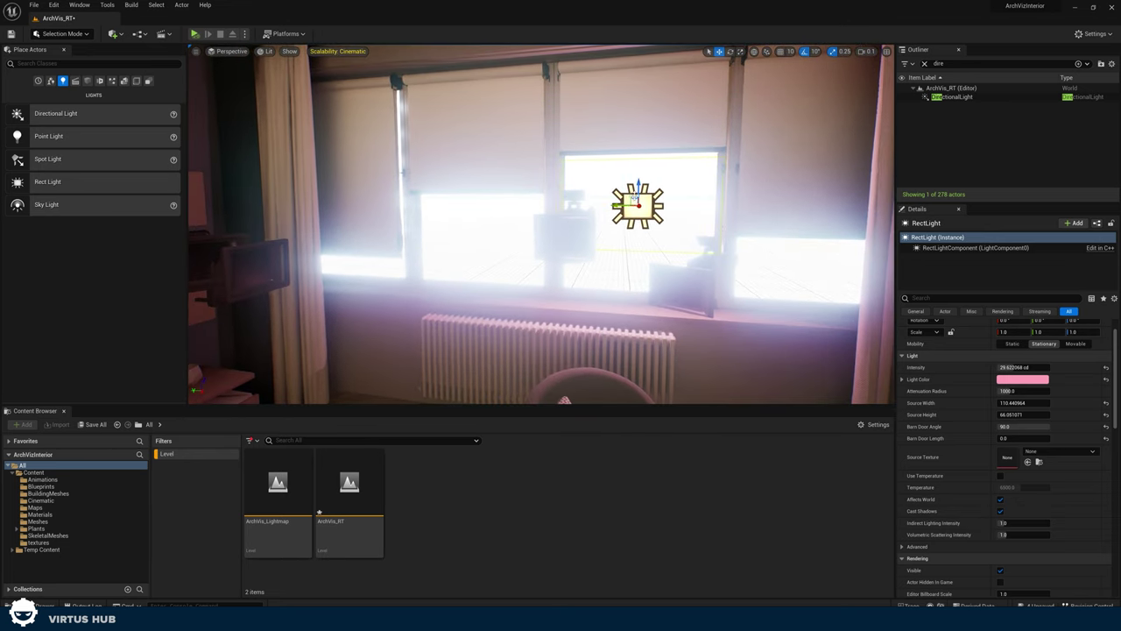
Set the rect light's Source Height to about 100 and Attenuation Radius to about 4200, and check its spread in the living room
{"action": "left_click", "coordinate": [741, 52]}
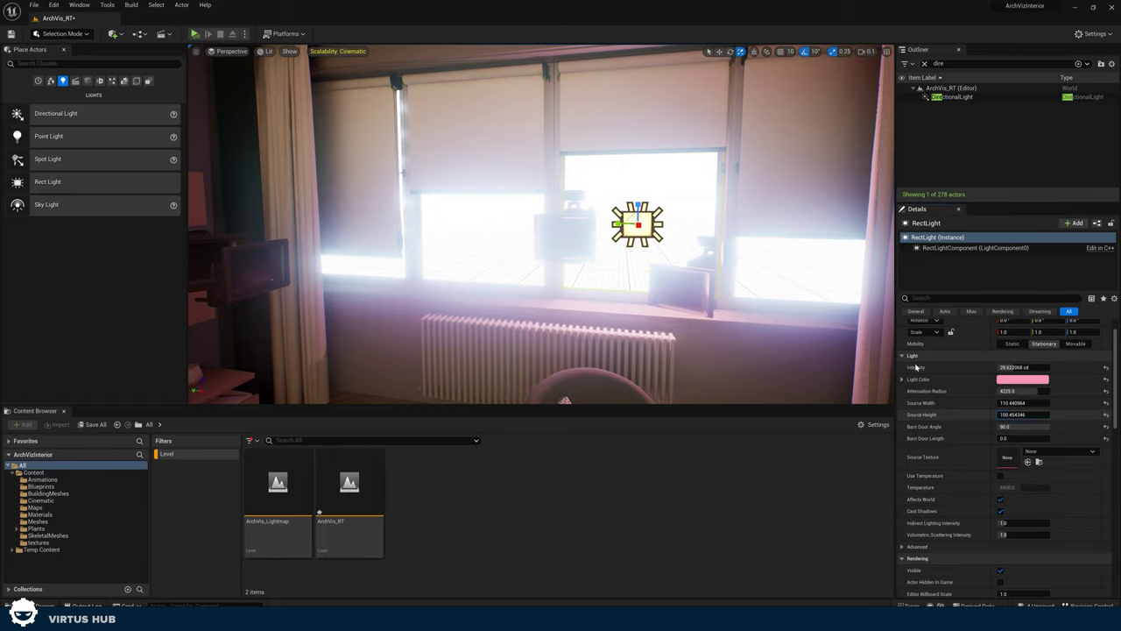
{"action": "right_click_drag", "start_coordinate": [701, 289], "coordinate": [447, 346]}
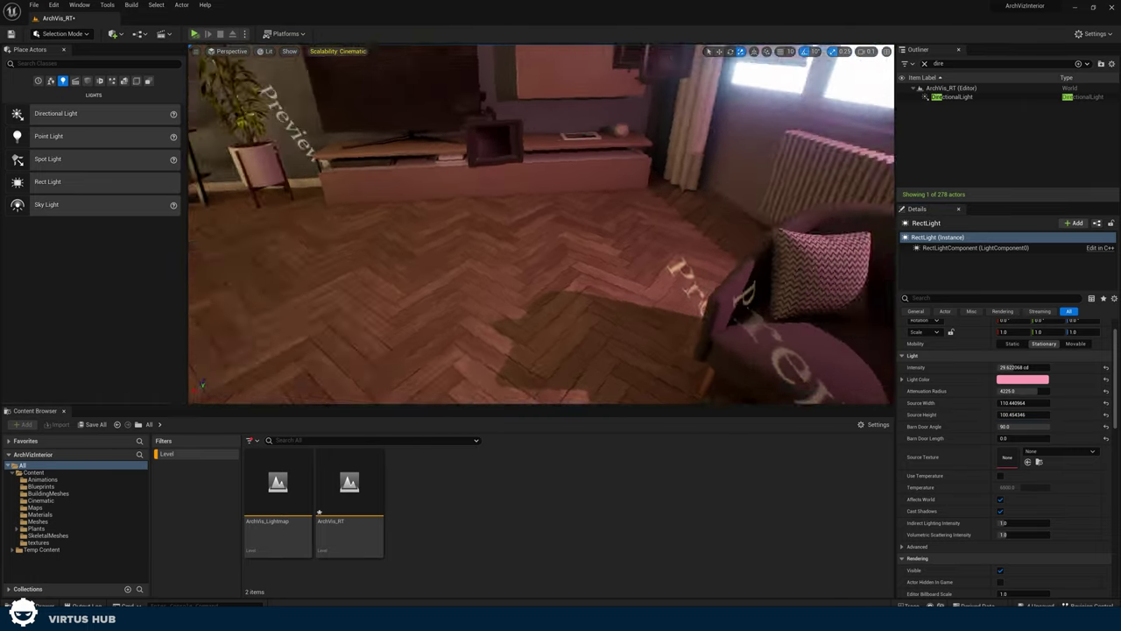
{"action": "right_click_drag", "start_coordinate": [351, 306], "coordinate": [563, 270]}
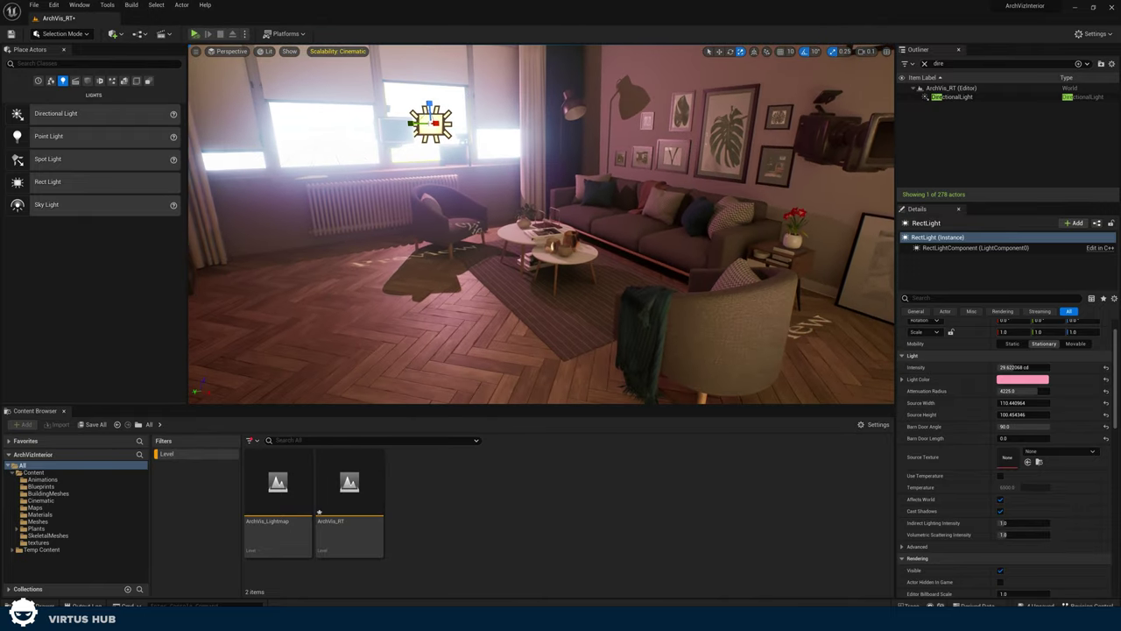
{"action": "right_click_drag", "start_coordinate": [556, 225], "coordinate": [569, 217]}
Change the rect light's Light Color to pure white and check the effect across the whole living room
{"action": "left_click", "coordinate": [1022, 378]}
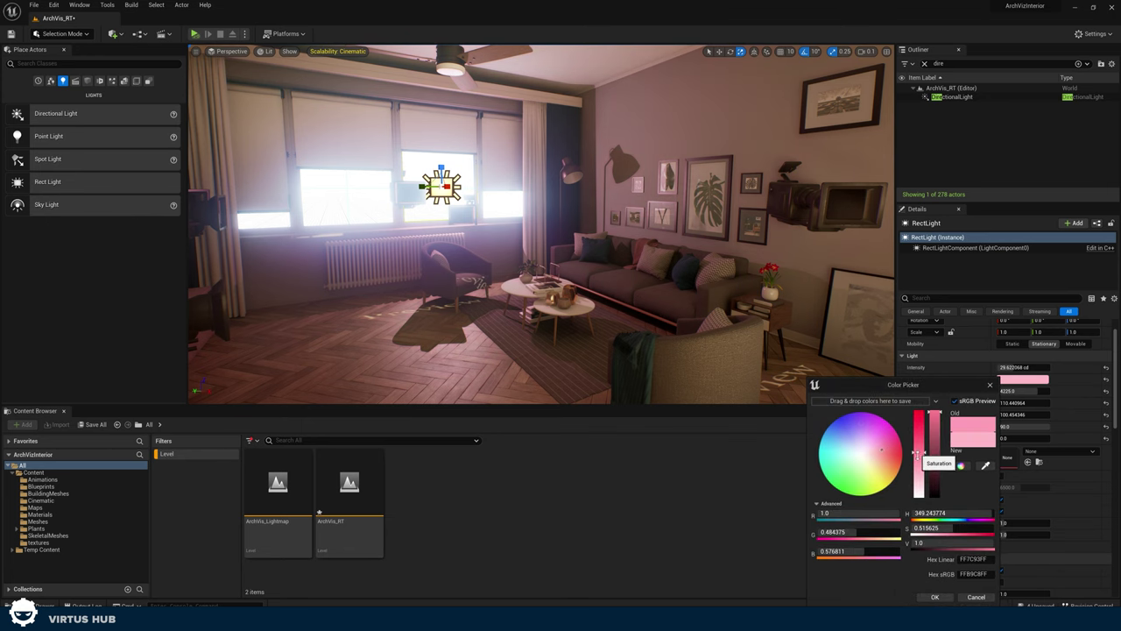
{"action": "left_click_drag", "start_coordinate": [917, 454], "coordinate": [930, 554]}
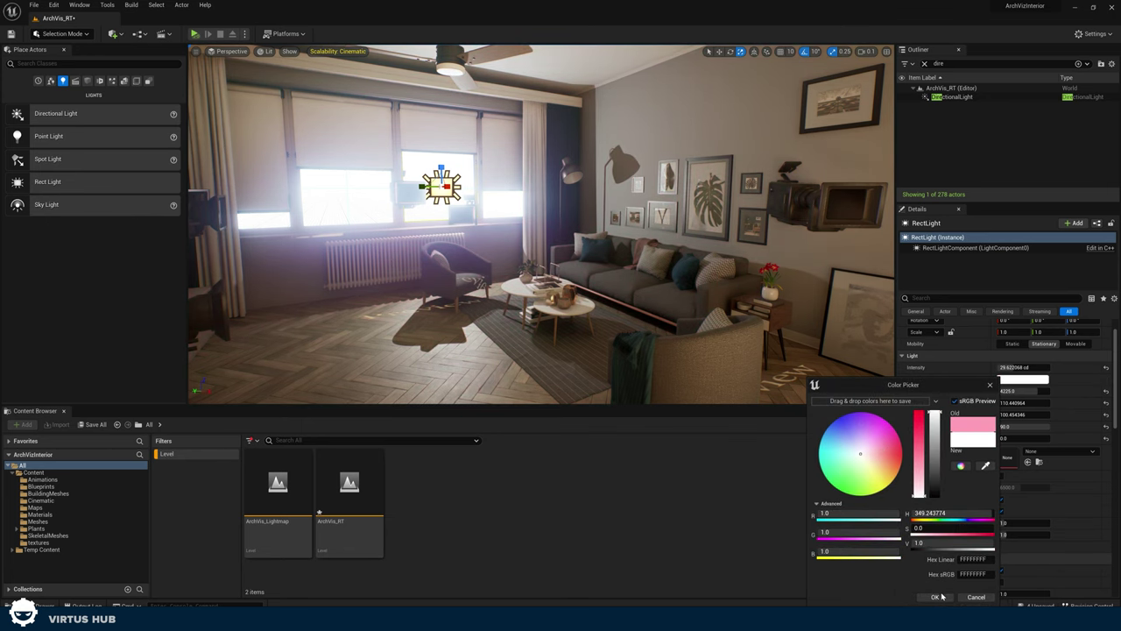
{"action": "left_click", "coordinate": [935, 597]}
{"action": "right_click_drag", "start_coordinate": [570, 219], "coordinate": [447, 211]}
{"action": "right_click_drag", "start_coordinate": [864, 99], "coordinate": [864, 99]}
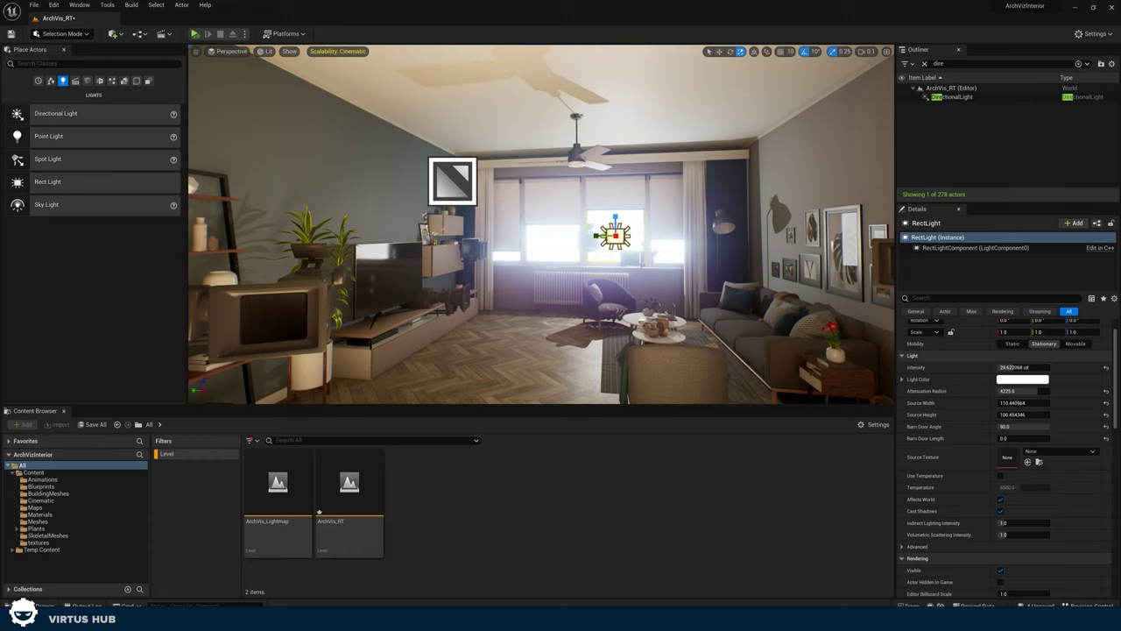
Find the directional light among the level's actors and copy its Temperature value
{"action": "left_click", "coordinate": [944, 63]}
{"action": "type", "text": "direct"}
{"action": "left_click", "coordinate": [948, 98]}
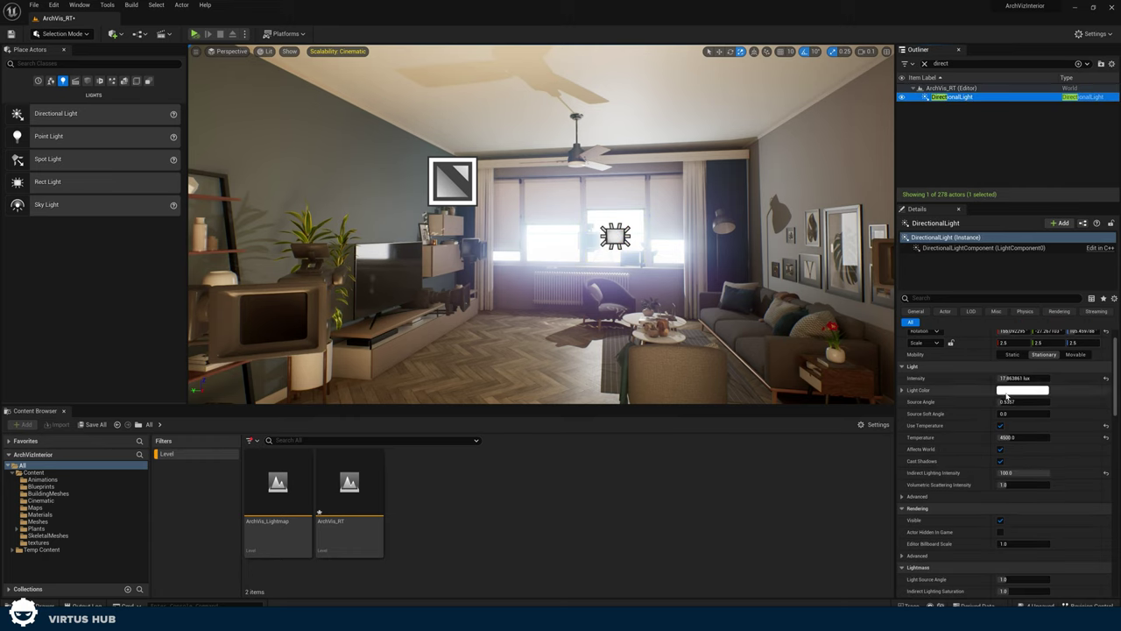
{"action": "left_click", "coordinate": [1009, 437]}
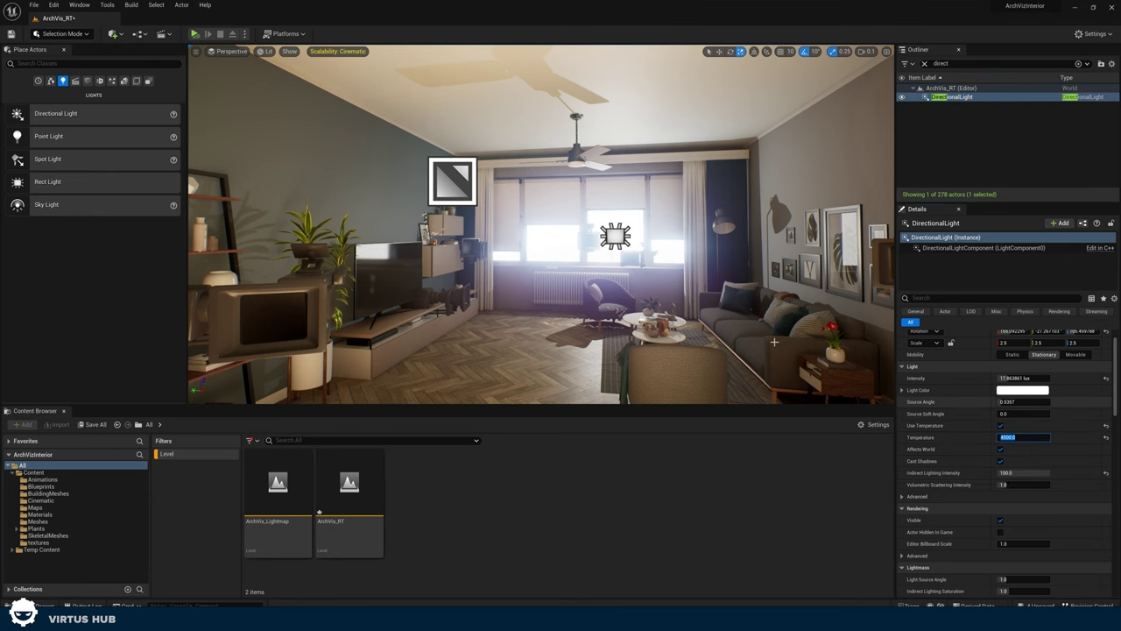
Enable Use Temperature on the rect light in the window and set its Temperature to 4500
{"action": "key", "text": "w"}
{"action": "right_click_drag", "start_coordinate": [841, 325], "coordinate": [863, 324]}
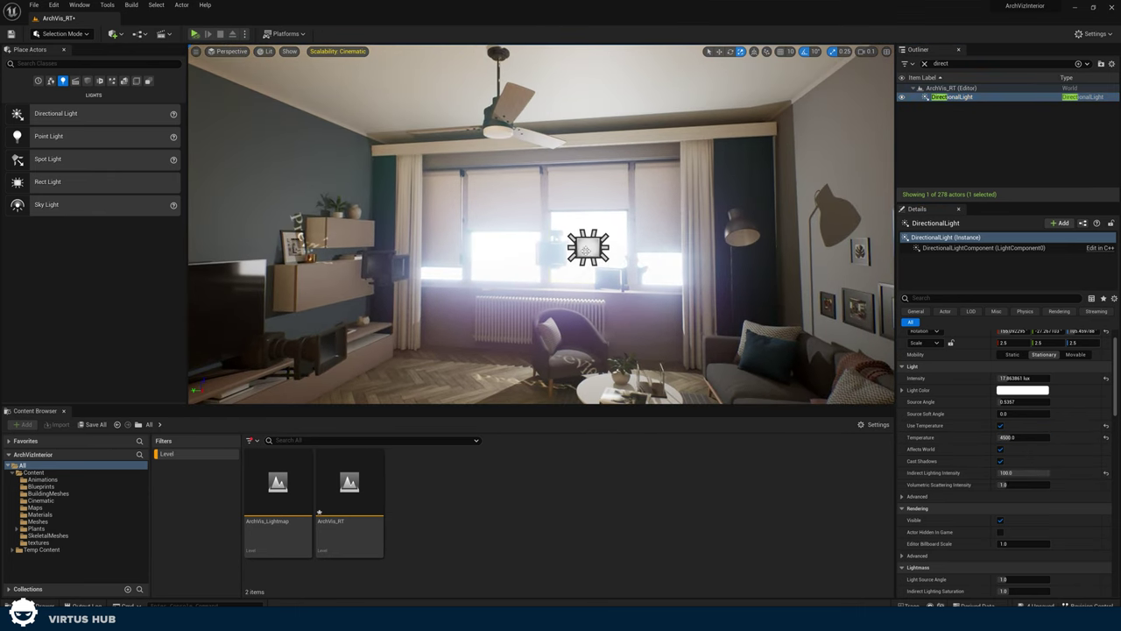
{"action": "left_click", "coordinate": [589, 247]}
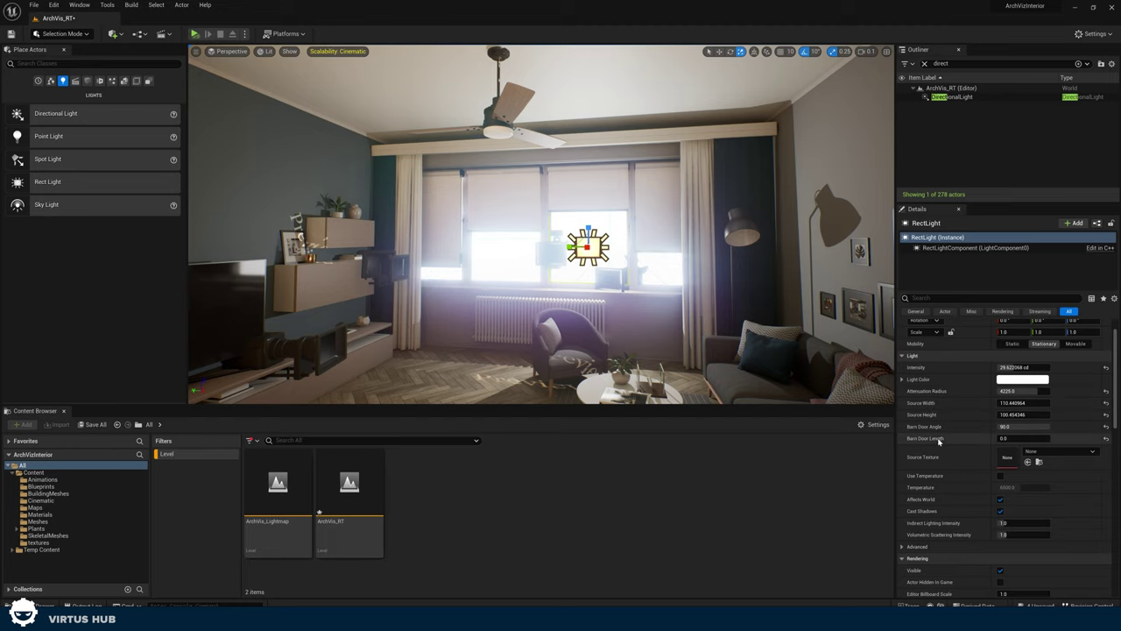
{"action": "left_click", "coordinate": [1001, 476]}
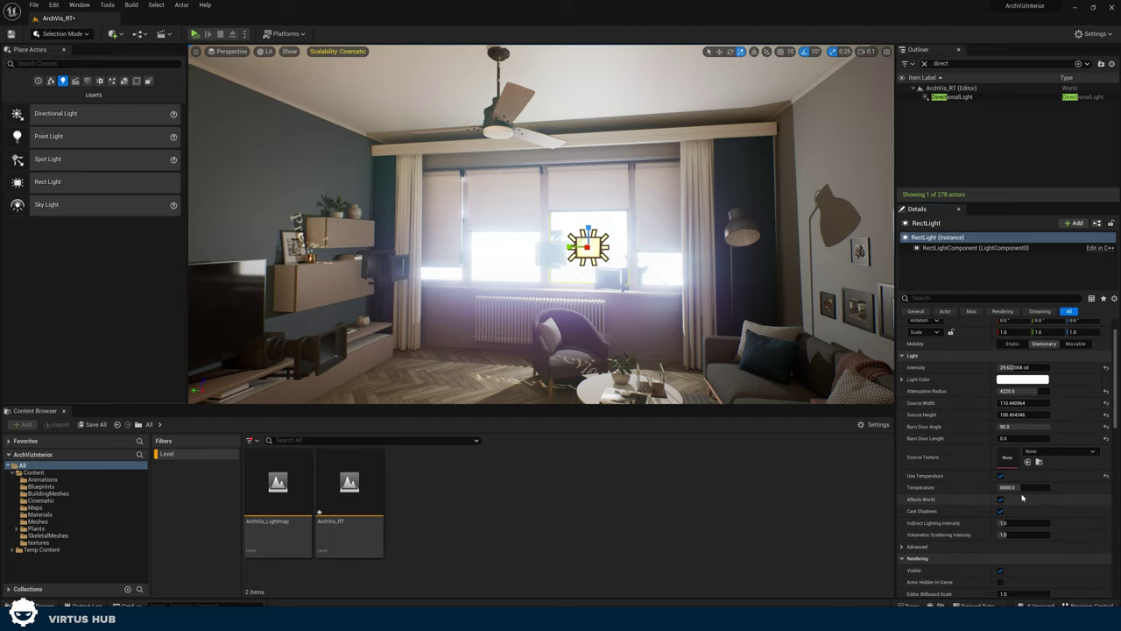
{"action": "type", "text": "4500.0"}
{"action": "key", "text": "Return"}
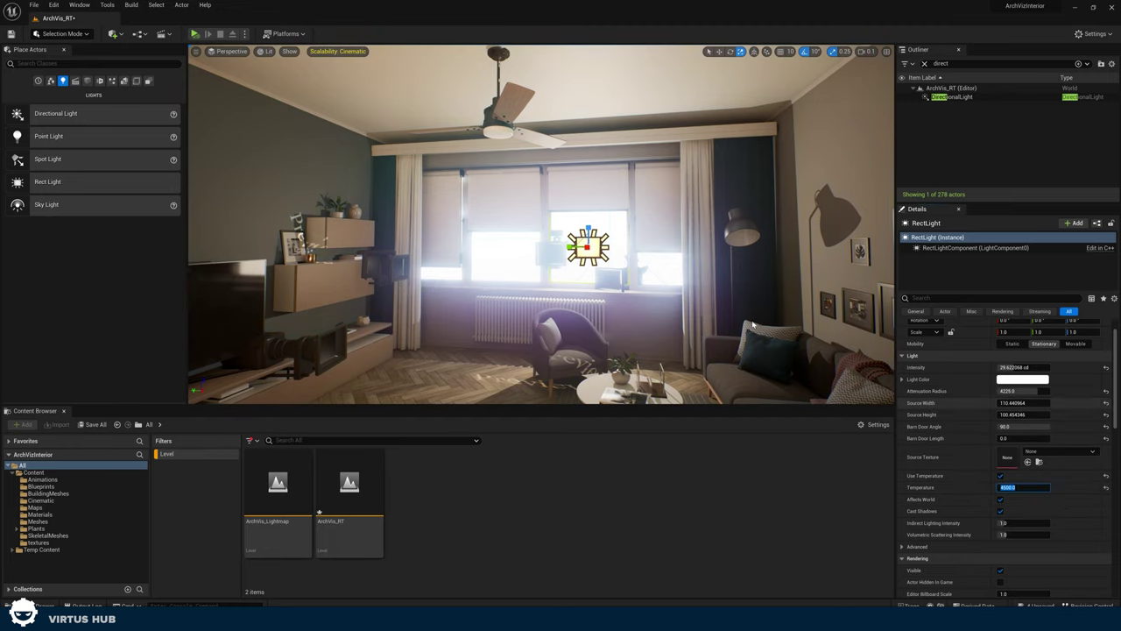
Duplicate the rect light onto the neighbouring window pane and adjust the copy's Source Height and vertical position to fit that opening
{"action": "right_click_drag", "start_coordinate": [745, 289], "coordinate": [695, 126]}
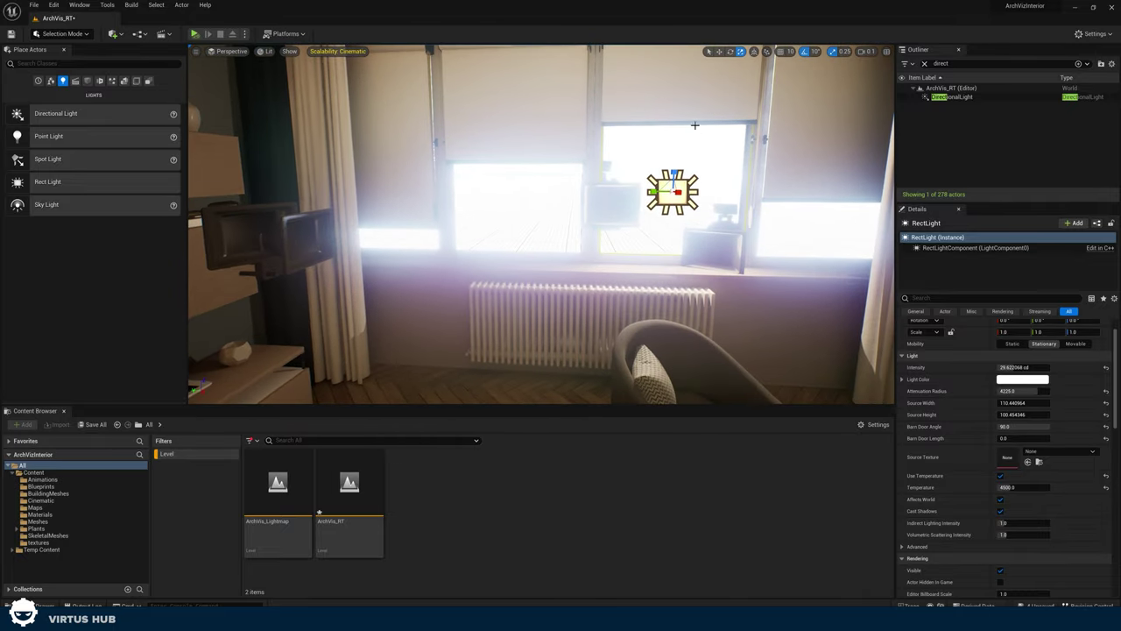
{"action": "left_click", "coordinate": [720, 53]}
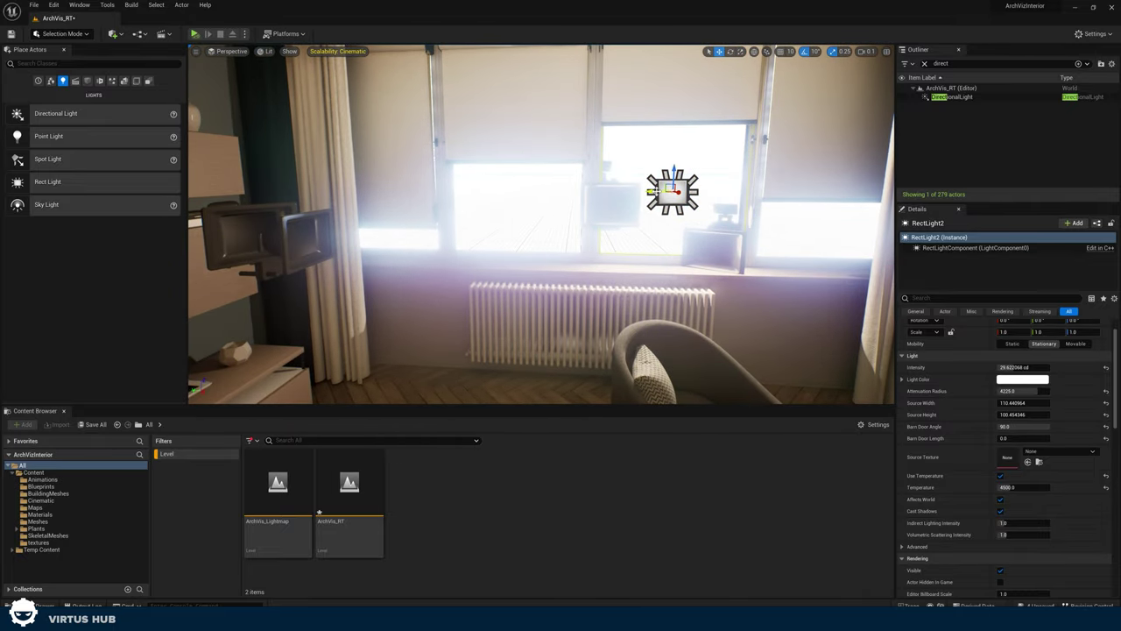
{"action": "left_click_drag", "start_coordinate": [656, 191], "coordinate": [512, 187], "text": "alt"}
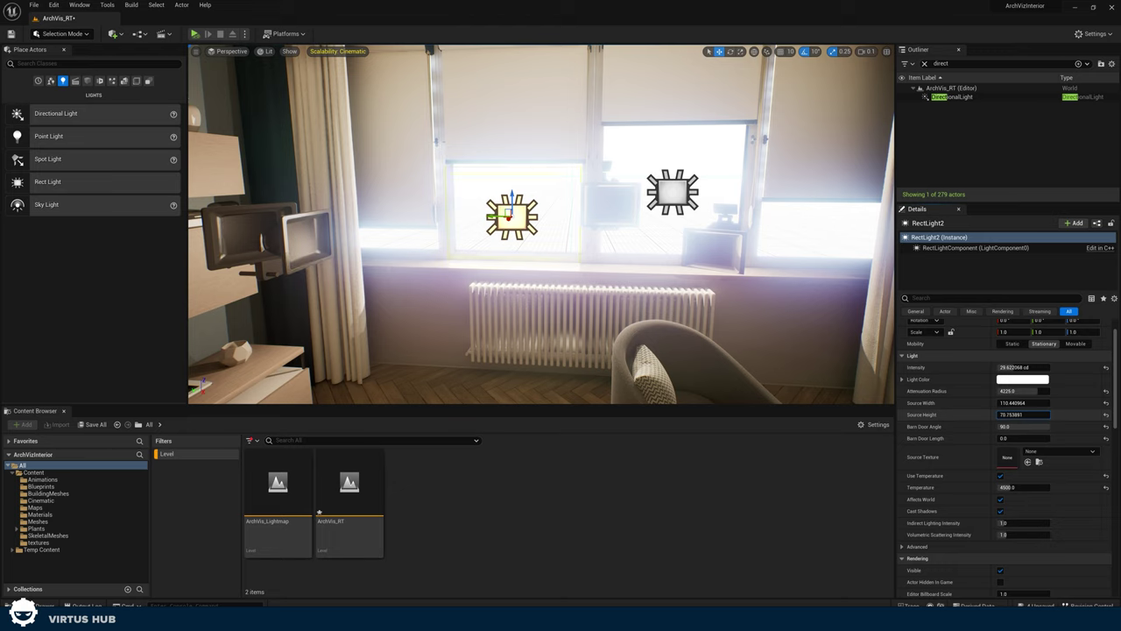
{"action": "key", "text": "Return"}
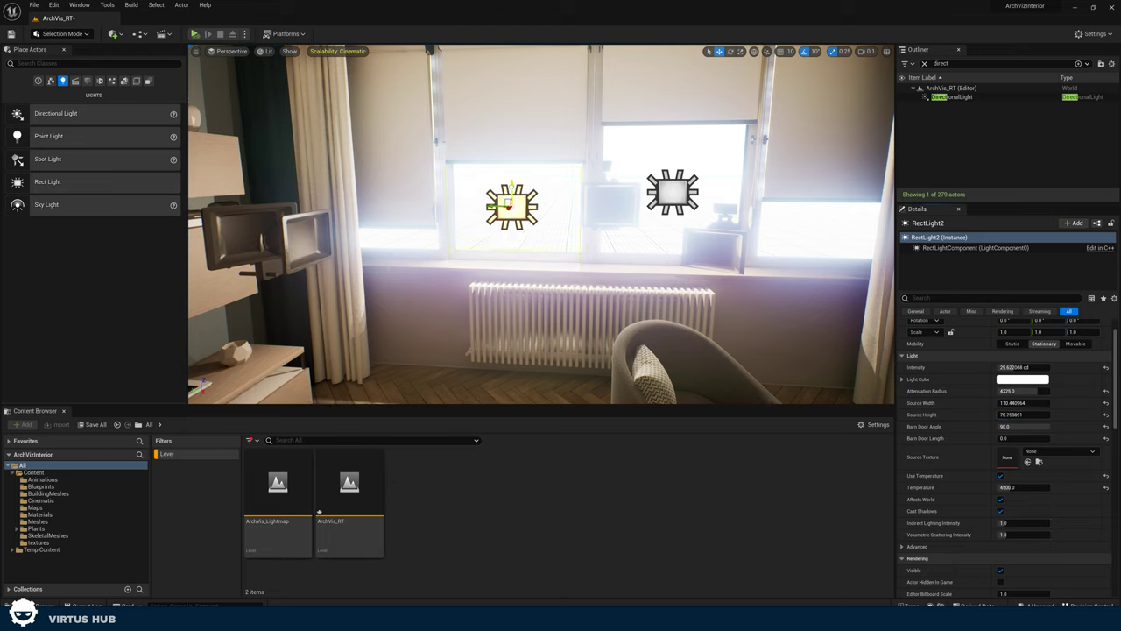
{"action": "right_click_drag", "start_coordinate": [578, 215], "coordinate": [788, 224]}
{"action": "key", "text": "g"}
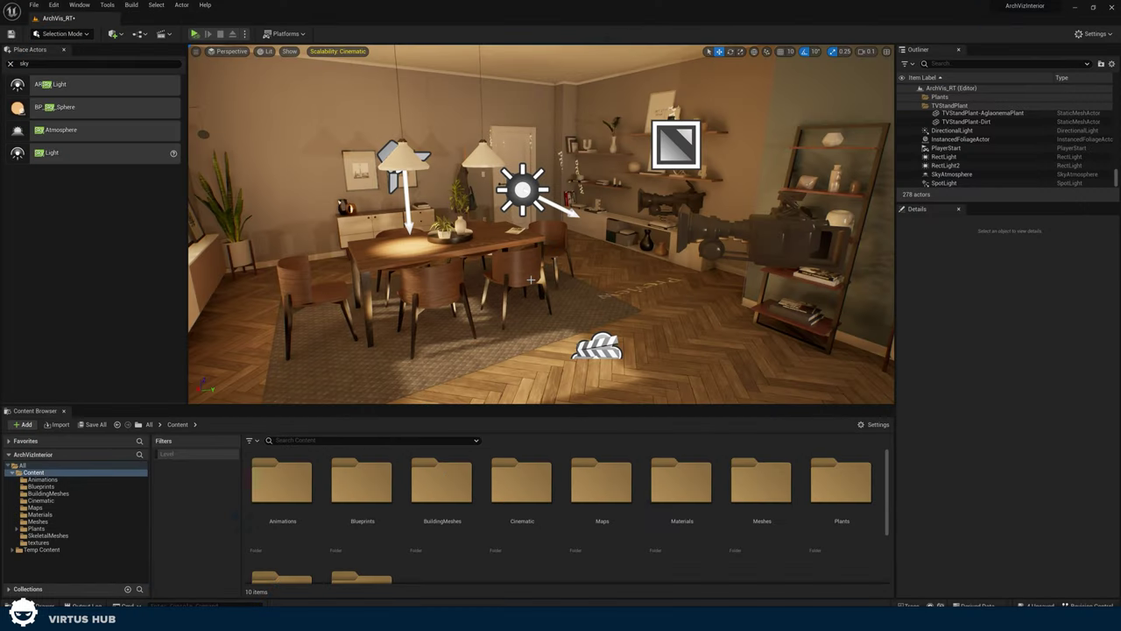
Place a Sky Light on the floor beside the dining table and enable its Real Time Capture
{"action": "left_click", "coordinate": [11, 64]}
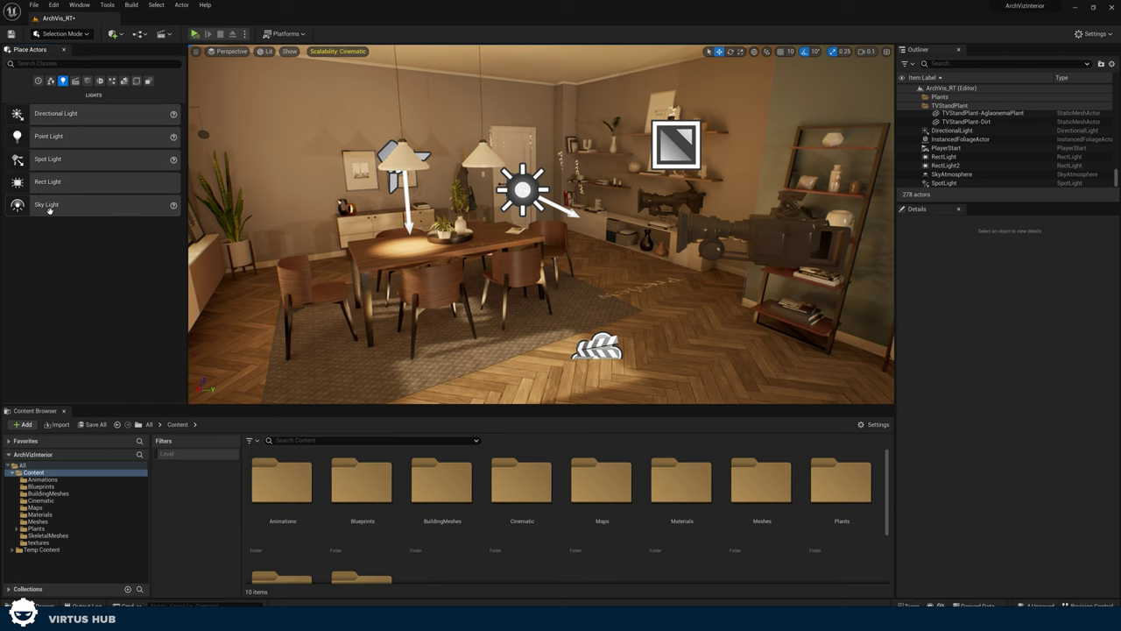
{"action": "left_click_drag", "start_coordinate": [49, 208], "coordinate": [620, 285]}
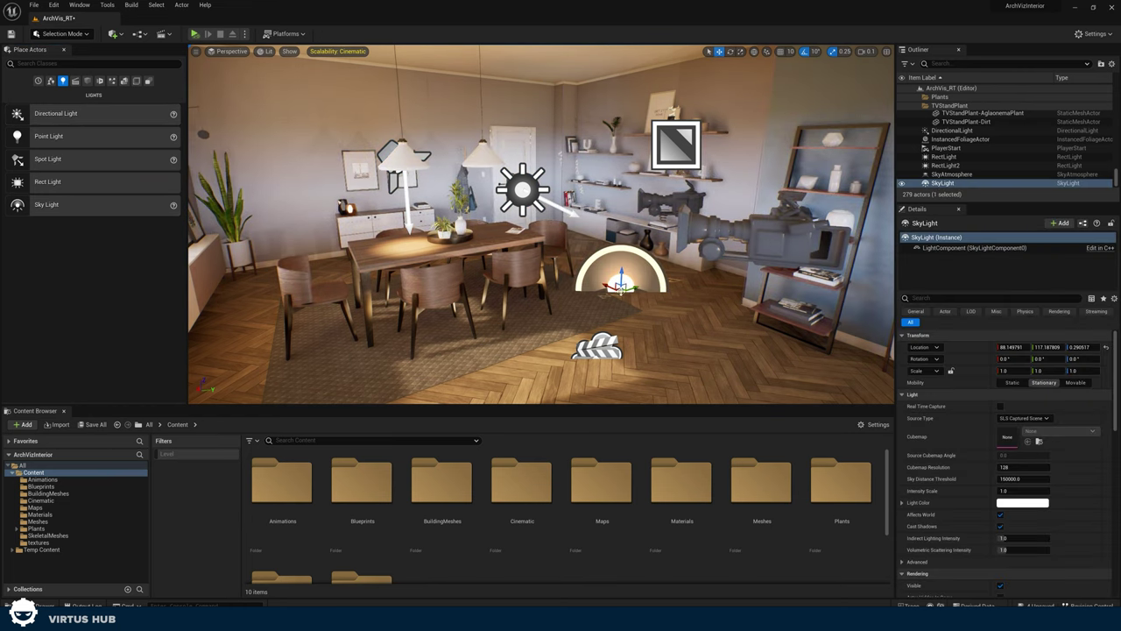
{"action": "right_click_drag", "start_coordinate": [627, 269], "coordinate": [635, 223]}
{"action": "key", "text": "w"}
{"action": "mouse_move", "coordinate": [543, 289]}
{"action": "right_mouse_down"}
{"action": "mouse_move", "coordinate": [241, 284]}
{"action": "mouse_move", "coordinate": [490, 289]}
{"action": "mouse_move", "coordinate": [477, 302]}
{"action": "mouse_move", "coordinate": [521, 308]}
{"action": "mouse_move", "coordinate": [508, 294]}
{"action": "mouse_move", "coordinate": [547, 295]}
{"action": "mouse_move", "coordinate": [524, 294]}
{"action": "right_mouse_up"}
{"action": "key", "text": "w"}
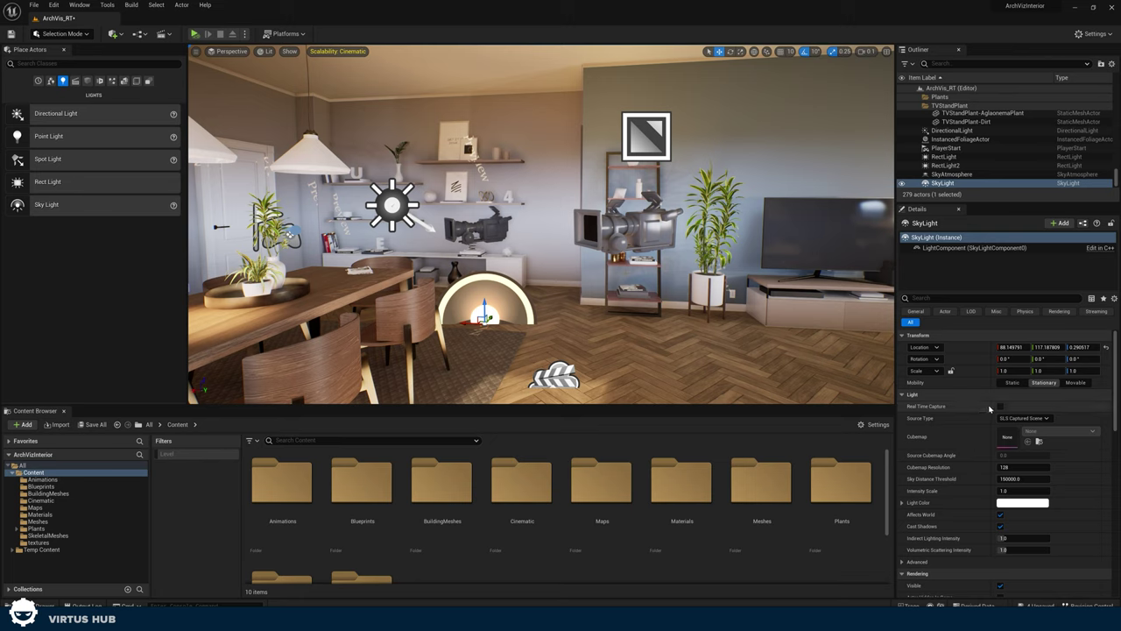
{"action": "left_click", "coordinate": [1002, 408]}
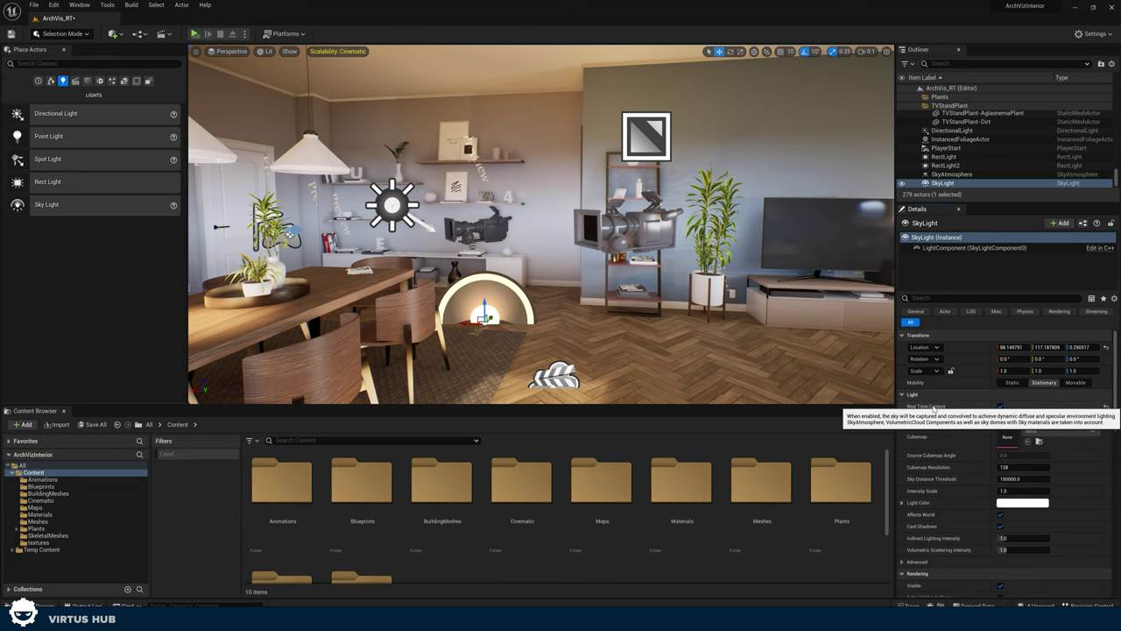
Delete the SkyAtmosphere actor and place a new Sky Atmosphere on the floor between the dining table and the window cabinet
{"action": "right_click_drag", "start_coordinate": [596, 254], "coordinate": [543, 293]}
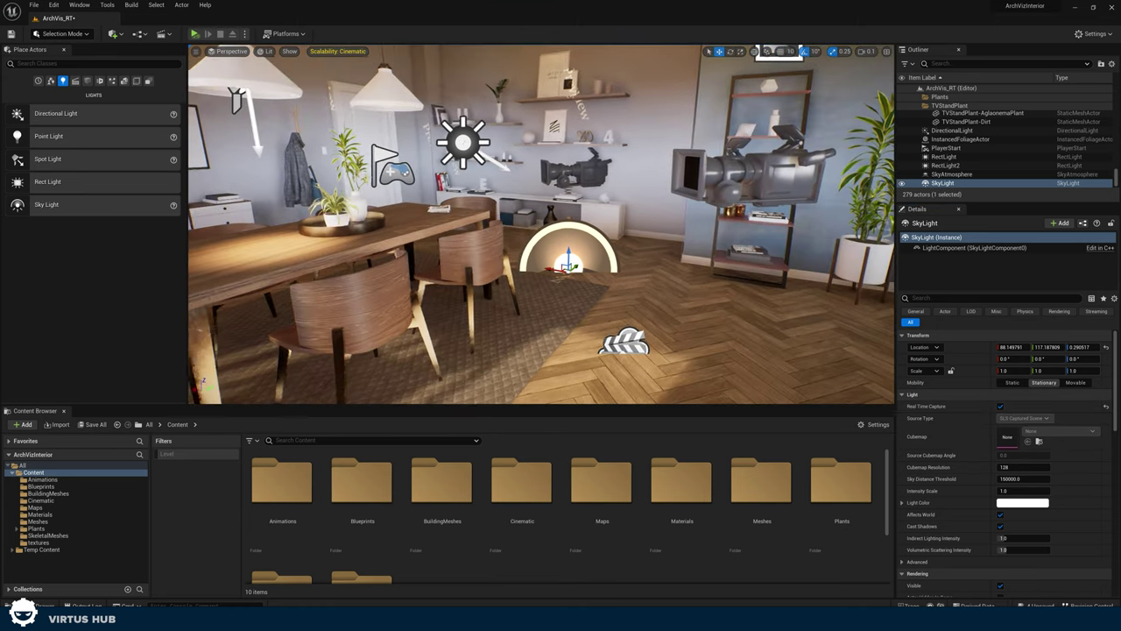
{"action": "left_click", "coordinate": [945, 177]}
{"action": "key", "text": "Delete"}
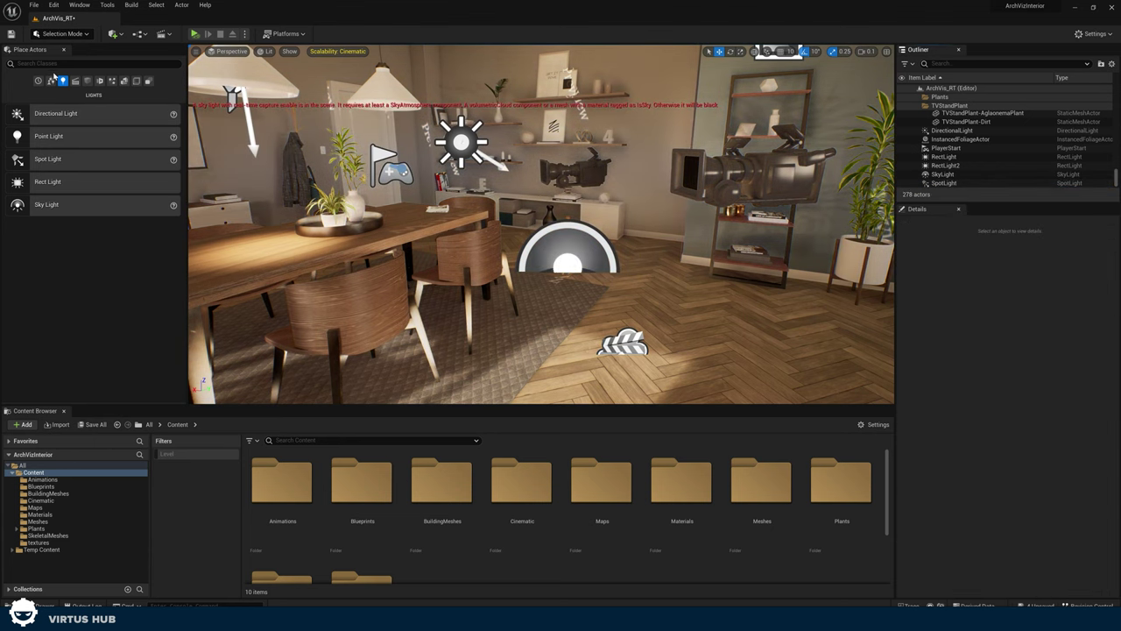
{"action": "type", "text": "ky"}
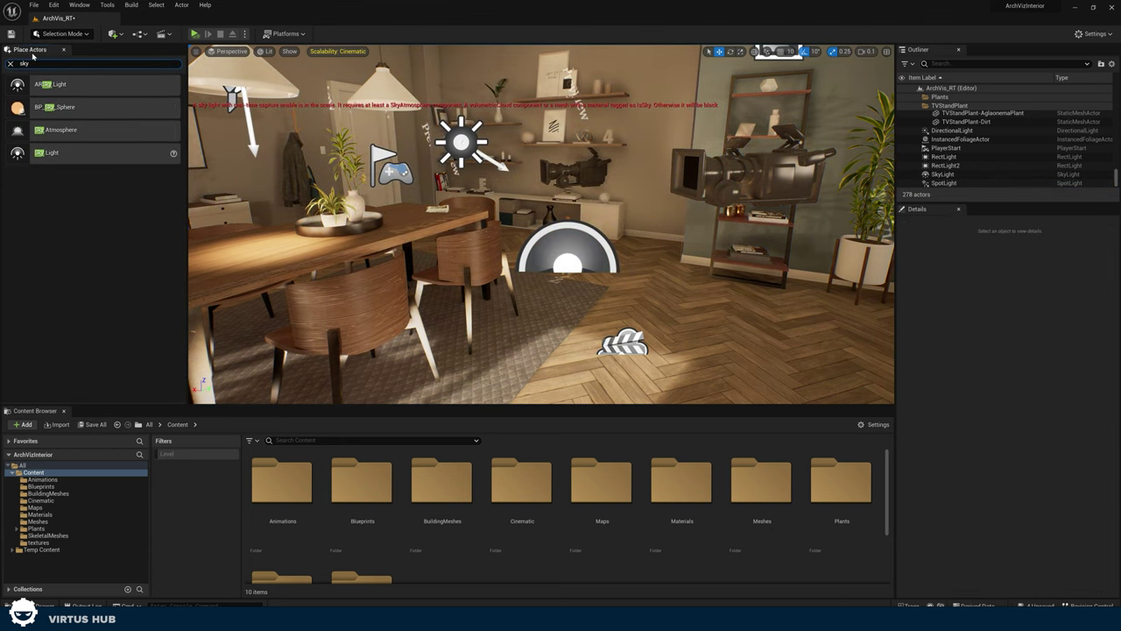
{"action": "right_click_drag", "start_coordinate": [314, 171], "coordinate": [136, 171]}
{"action": "left_click_drag", "start_coordinate": [35, 131], "coordinate": [546, 339]}
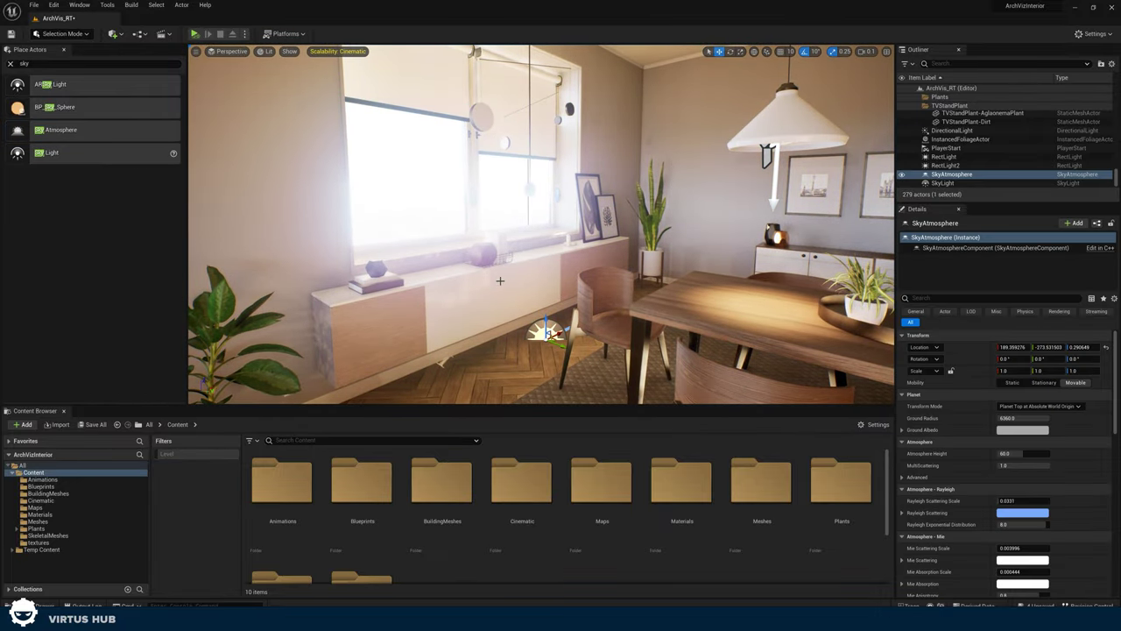
Find the ExponentialHeightFog actor in the level by searching for "expo" and delete it
{"action": "left_click", "coordinate": [937, 64]}
{"action": "type", "text": "exp"}
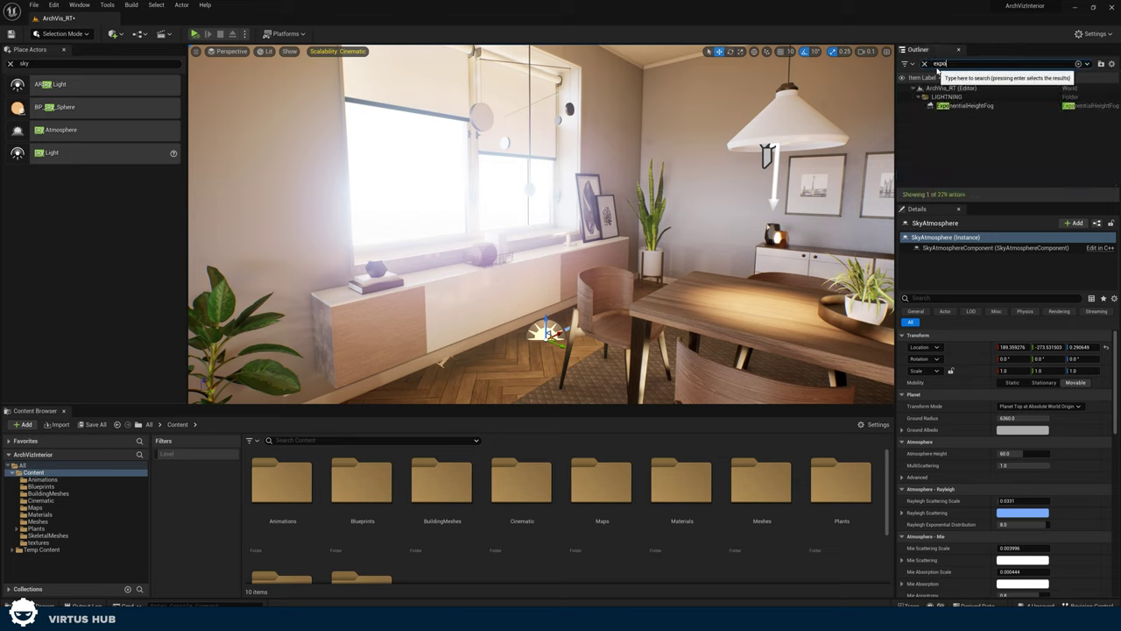
{"action": "type", "text": "o"}
{"action": "key", "text": "Return"}
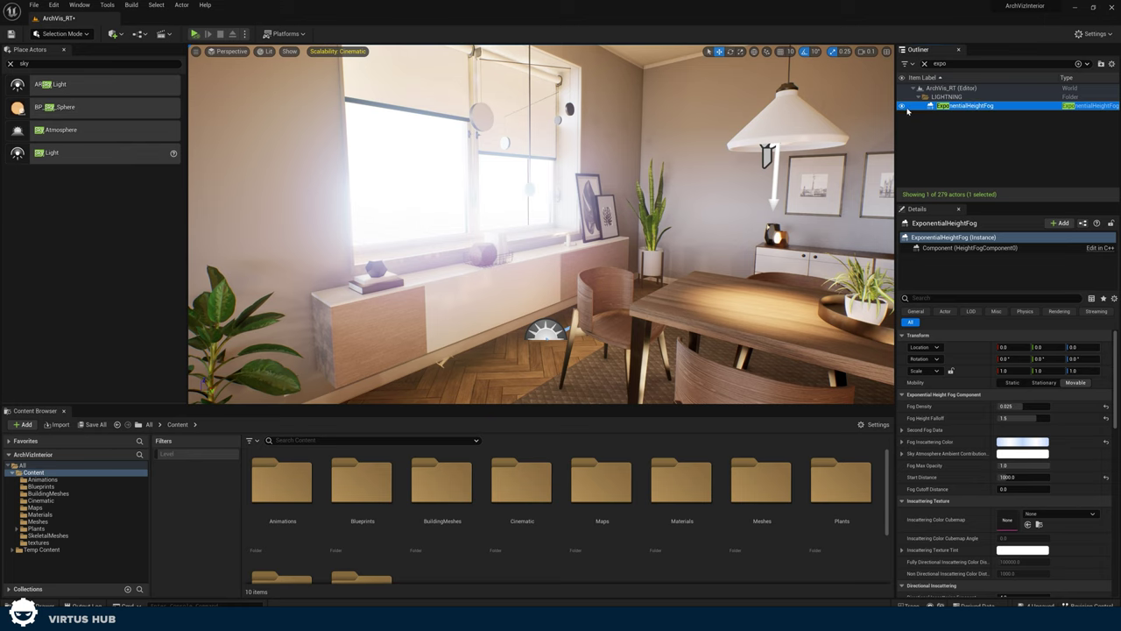
{"action": "key", "text": "Delete"}
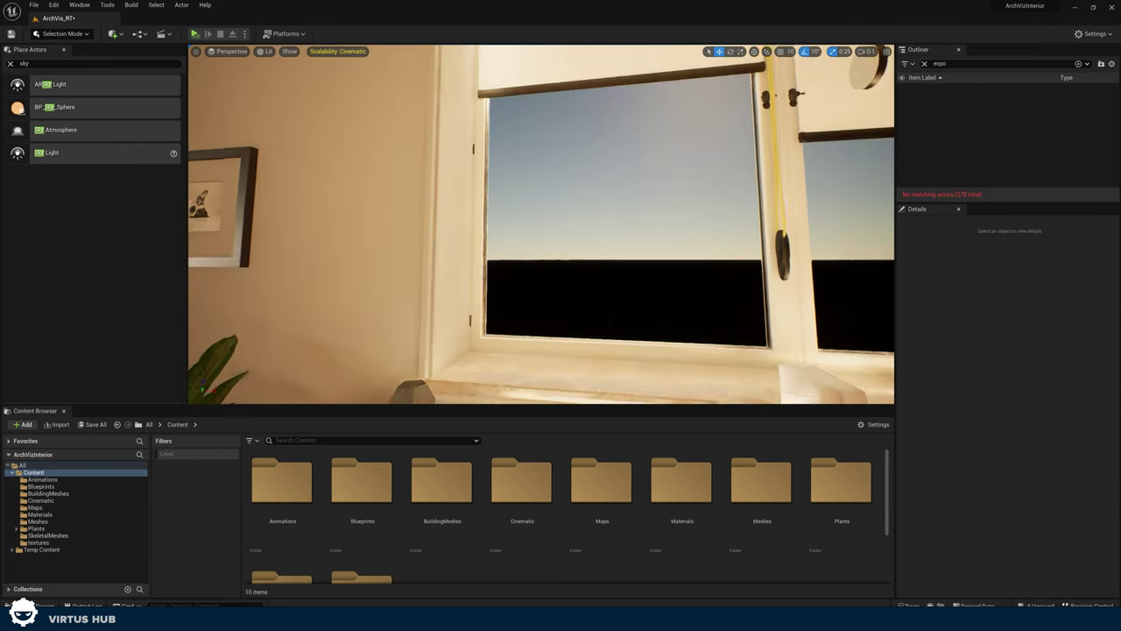
Filter the Outliner by "sky" and switch the SkyAtmosphere's visibility off and back on to compare the sky outside the window
{"action": "right_click_drag", "start_coordinate": [542, 224], "coordinate": [570, 234]}
{"action": "left_click_drag", "start_coordinate": [949, 64], "coordinate": [845, 86]}
{"action": "type", "text": "s"}
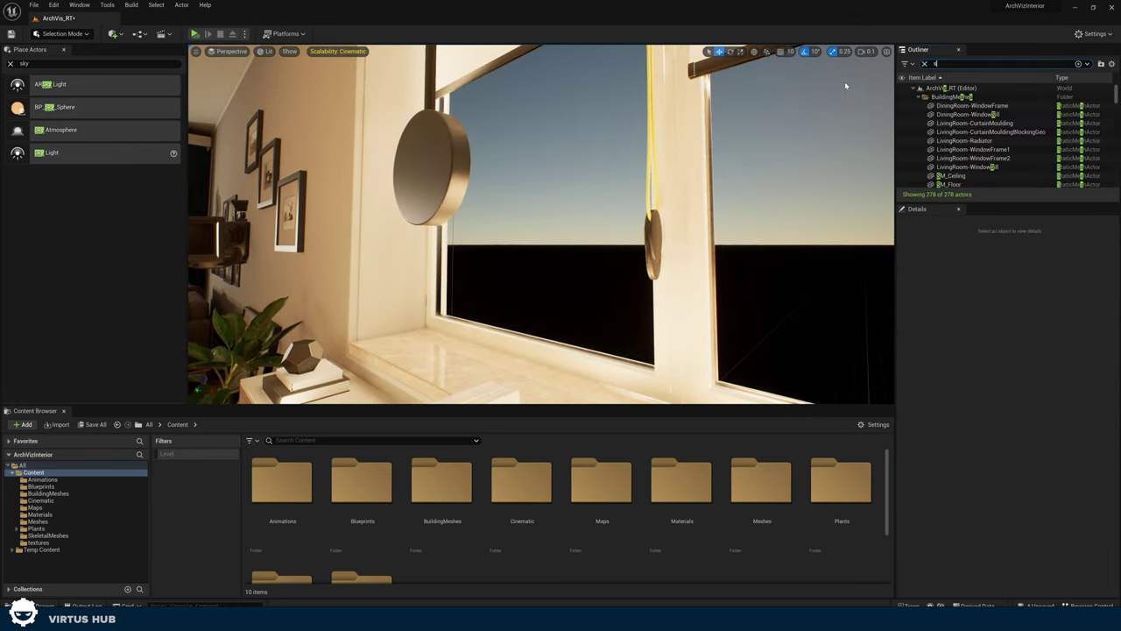
{"action": "type", "text": "ky"}
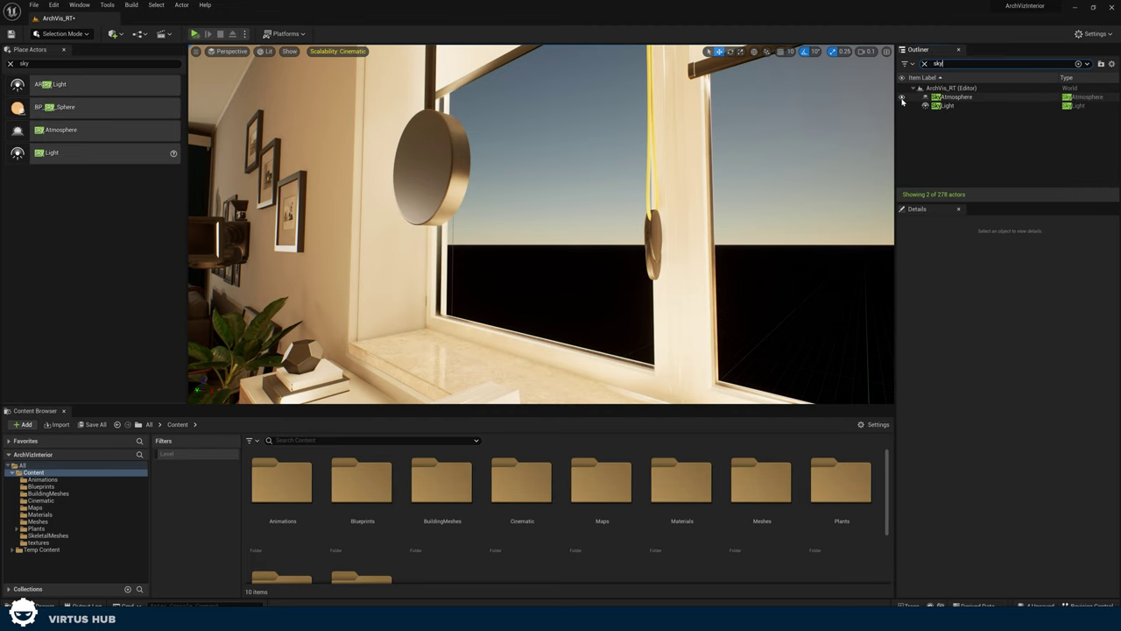
{"action": "left_click", "coordinate": [902, 97]}
{"action": "left_click", "coordinate": [903, 98]}
Examine the sky and horizon through the windows and how the dining area is lit
{"action": "right_click_drag", "start_coordinate": [666, 210], "coordinate": [754, 162]}
{"action": "key", "text": "s"}
{"action": "key", "text": "w"}
{"action": "key", "text": "w"}
{"action": "key", "text": "s"}
{"action": "mouse_move", "coordinate": [530, 279]}
{"action": "right_mouse_down"}
{"action": "mouse_move", "coordinate": [561, 279]}
{"action": "mouse_move", "coordinate": [531, 279]}
{"action": "right_mouse_up"}
{"action": "key", "text": "w"}
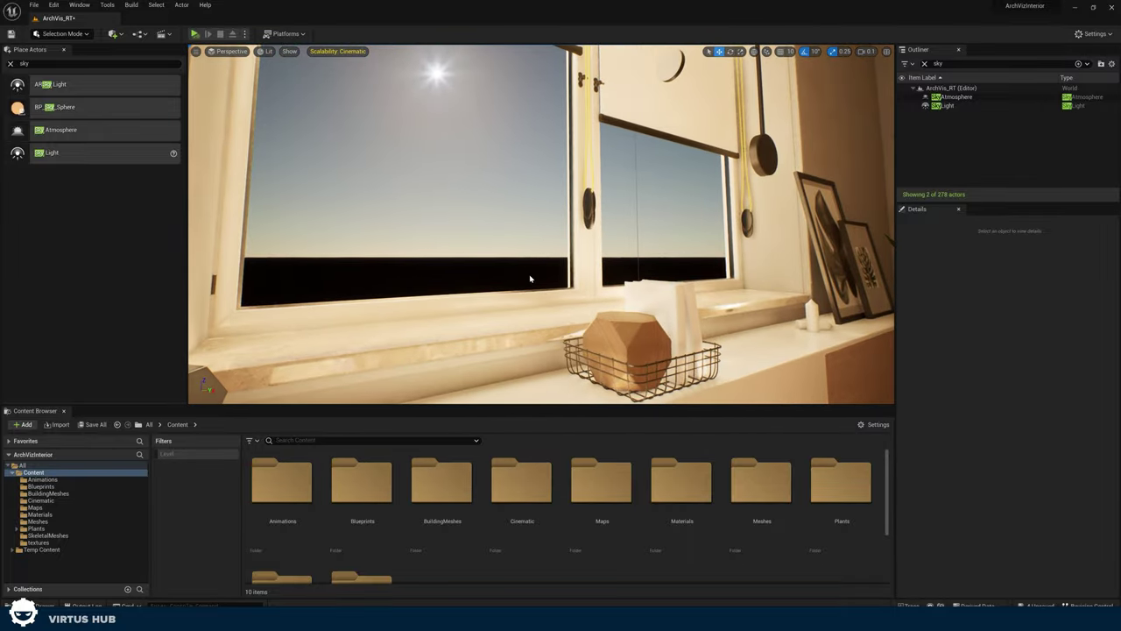
{"action": "right_click_drag", "start_coordinate": [508, 174], "coordinate": [342, 267]}
{"action": "key", "text": "s"}
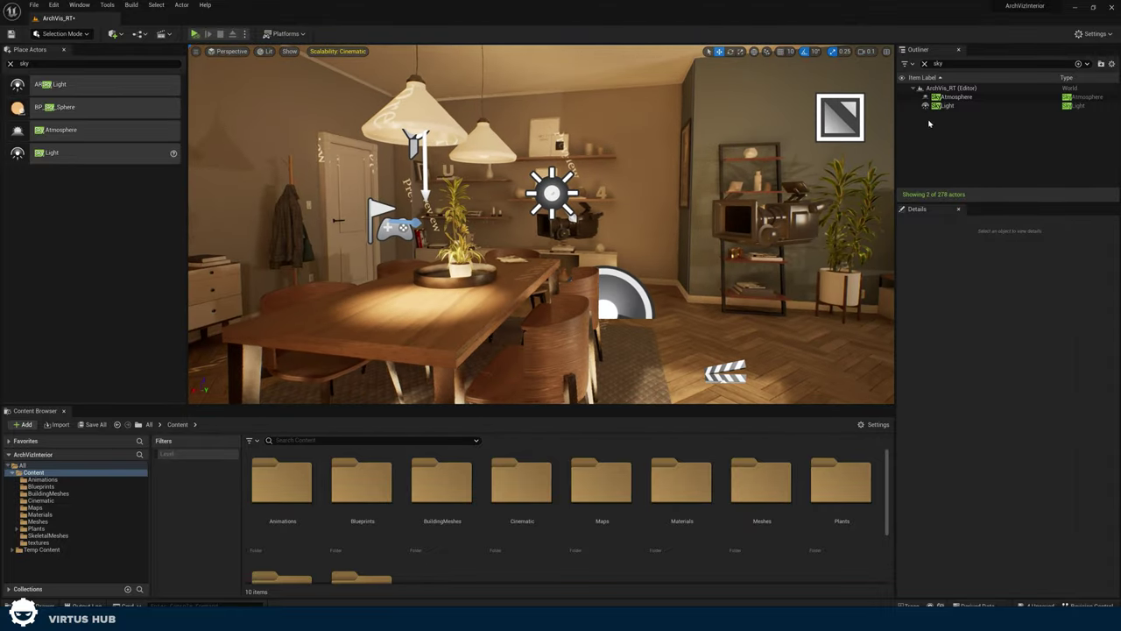
Review the settings of the SkyLight and SkyAtmosphere actors, leaving the SkyLight selected
{"action": "left_click", "coordinate": [941, 106]}
{"action": "right_click_drag", "start_coordinate": [561, 241], "coordinate": [324, 223]}
{"action": "key", "text": "s"}
{"action": "right_click_drag", "start_coordinate": [430, 263], "coordinate": [412, 263]}
{"action": "scroll", "coordinate": [931, 403], "scroll_direction": "down", "scroll_amount": 1}
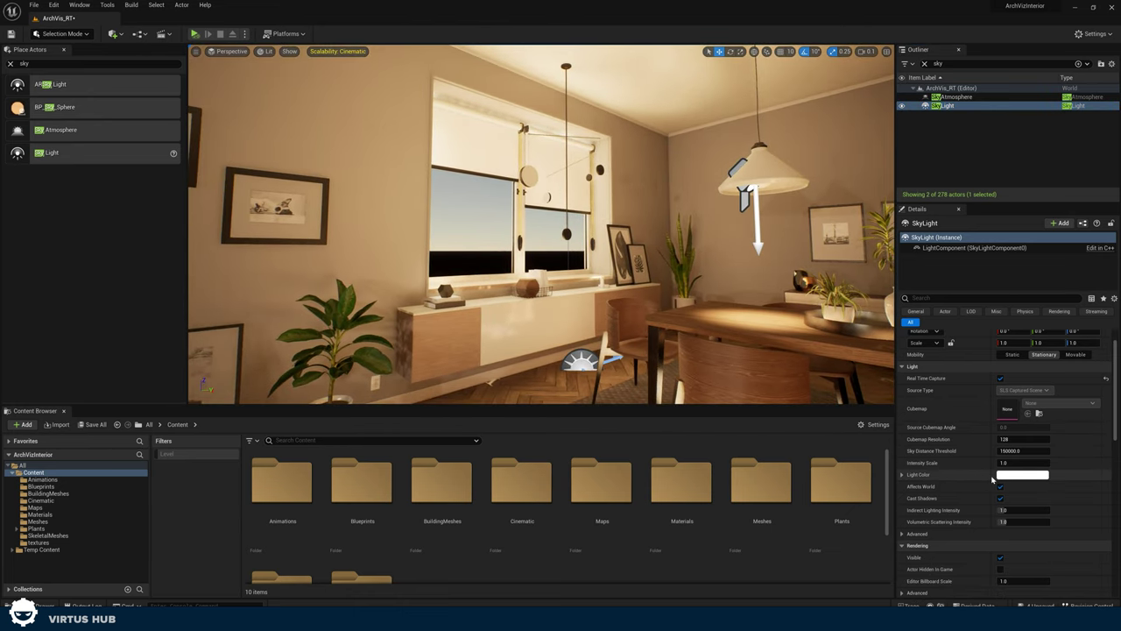
{"action": "left_click", "coordinate": [953, 97]}
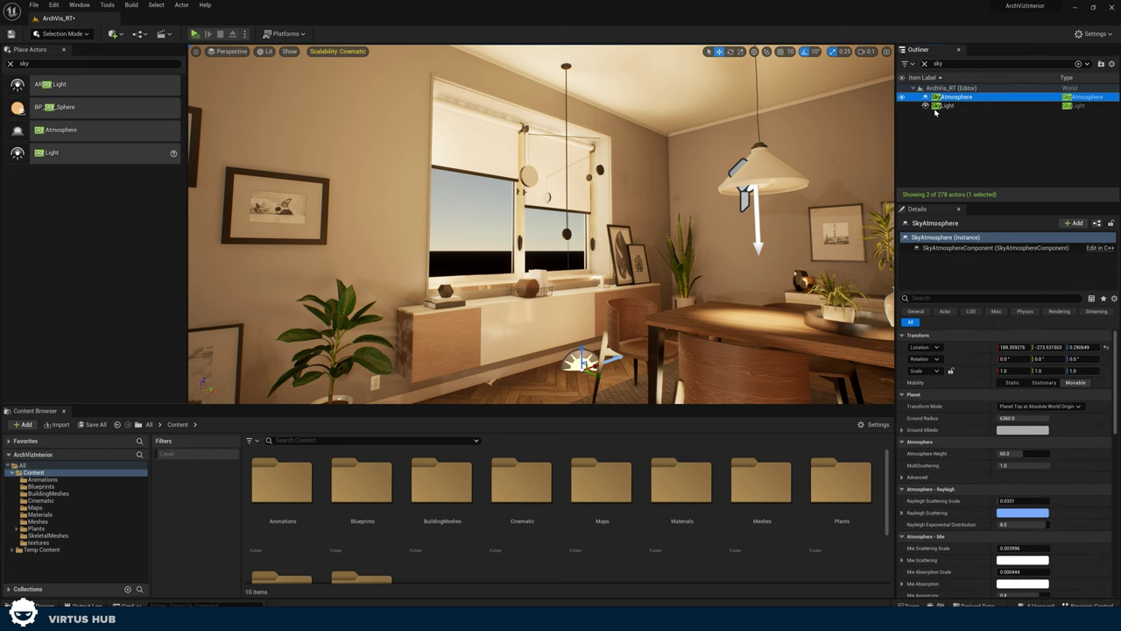
{"action": "left_click", "coordinate": [942, 105]}
{"action": "double_click", "coordinate": [943, 105]}
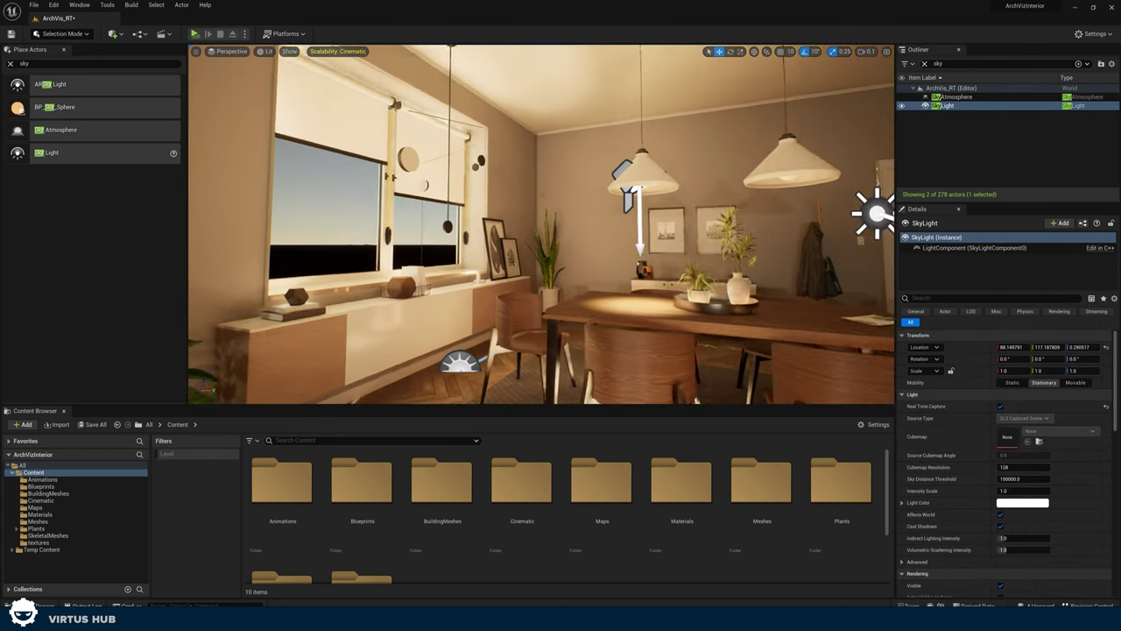
{"action": "mouse_move", "coordinate": [711, 347]}
{"action": "right_mouse_down"}
{"action": "mouse_move", "coordinate": [833, 347]}
{"action": "mouse_move", "coordinate": [712, 347]}
{"action": "right_mouse_up"}
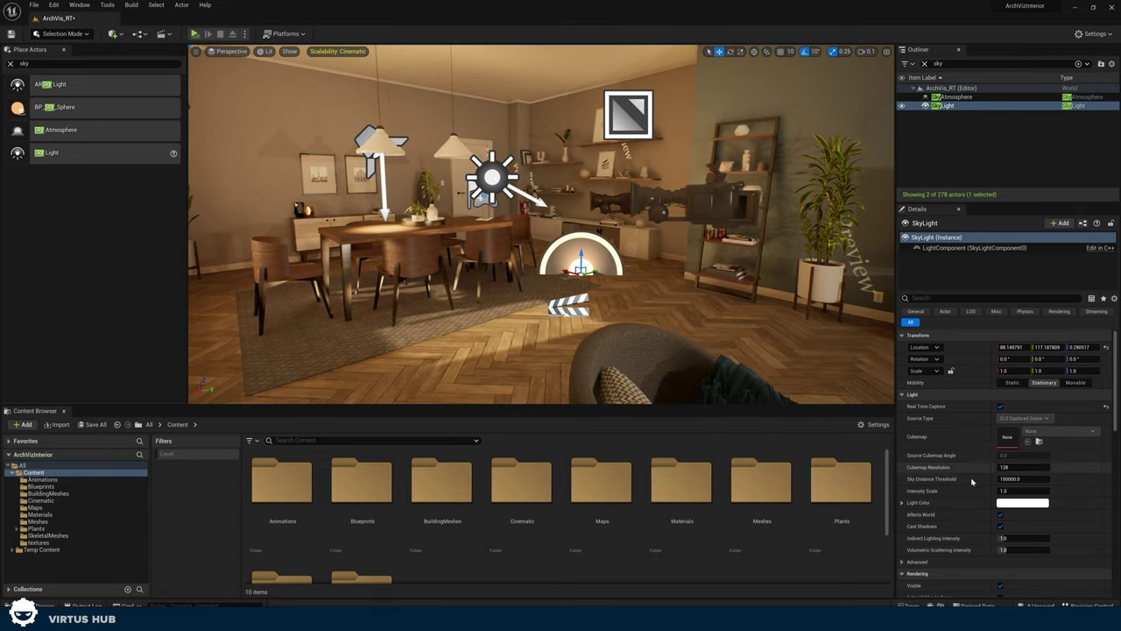
Try Intensity Scale values of about 273 and 10 on the SkyLight, and settle on 100
{"action": "mouse_move", "coordinate": [1010, 491]}
{"action": "left_mouse_down"}
{"action": "mouse_move", "coordinate": [1058, 491]}
{"action": "mouse_move", "coordinate": [1012, 491]}
{"action": "left_mouse_up"}
{"action": "right_click_drag", "start_coordinate": [708, 333], "coordinate": [760, 329]}
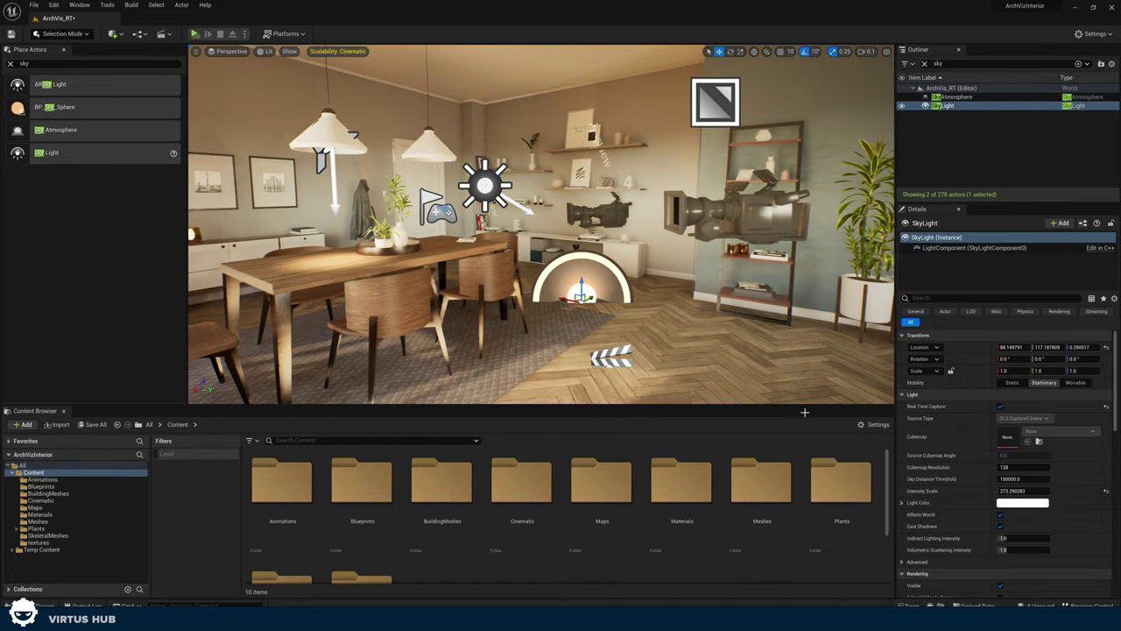
{"action": "left_click", "coordinate": [1014, 490]}
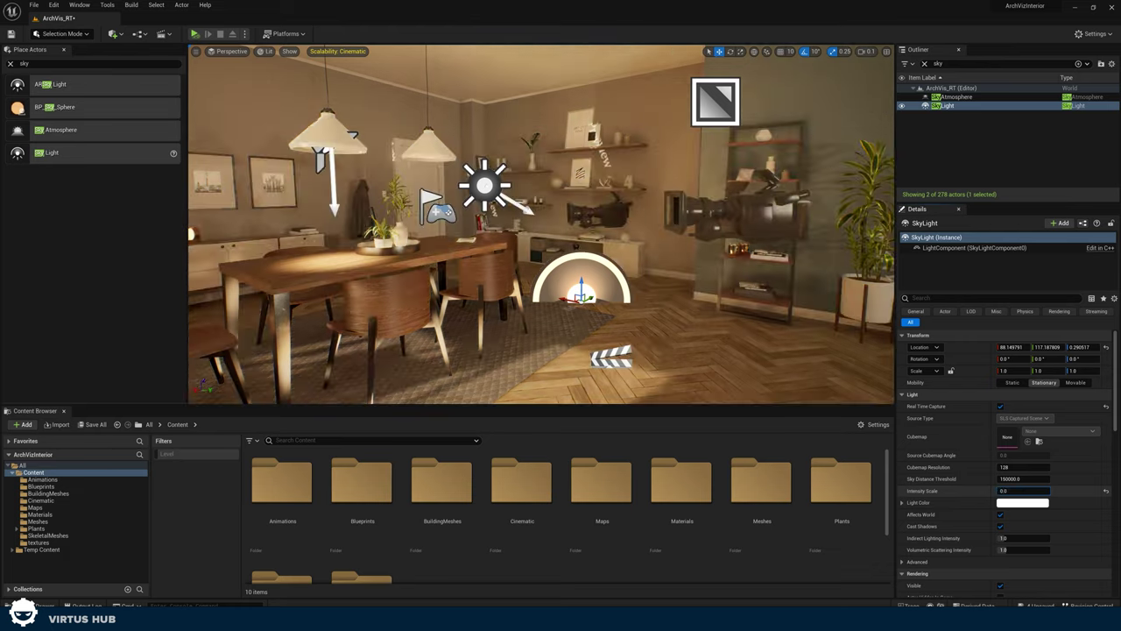
{"action": "type", "text": "10"}
{"action": "key", "text": "Return"}
{"action": "type", "text": "100"}
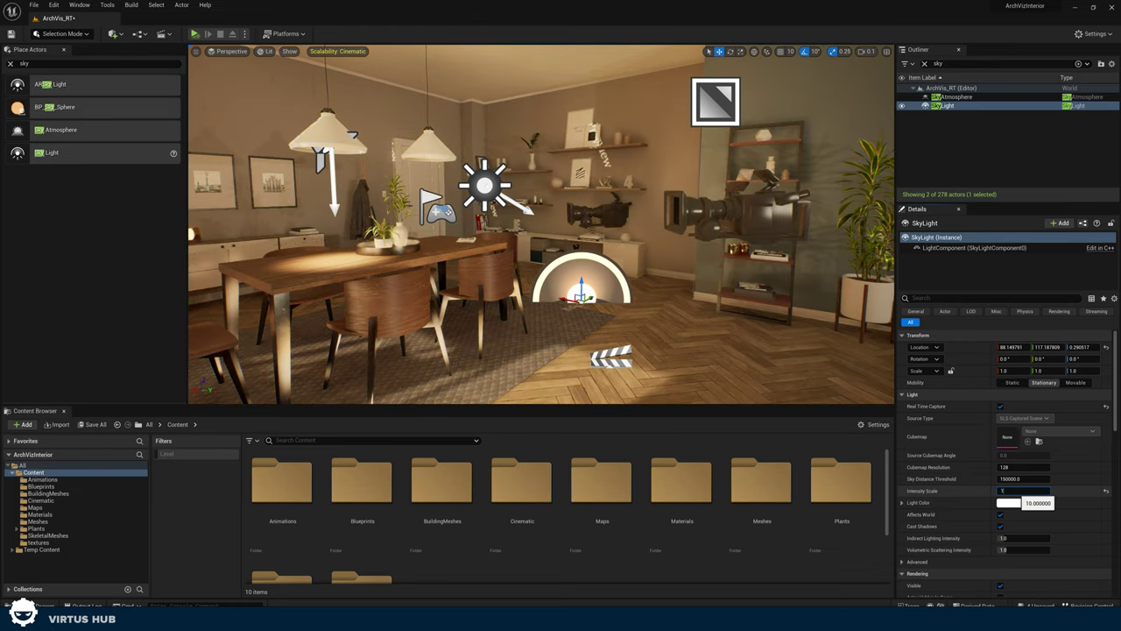
{"action": "key", "text": "Return"}
{"action": "right_click_drag", "start_coordinate": [666, 290], "coordinate": [630, 290]}
{"action": "mouse_move", "coordinate": [785, 355]}
{"action": "right_mouse_down"}
{"action": "mouse_move", "coordinate": [863, 355]}
{"action": "mouse_move", "coordinate": [784, 355]}
{"action": "right_mouse_up"}
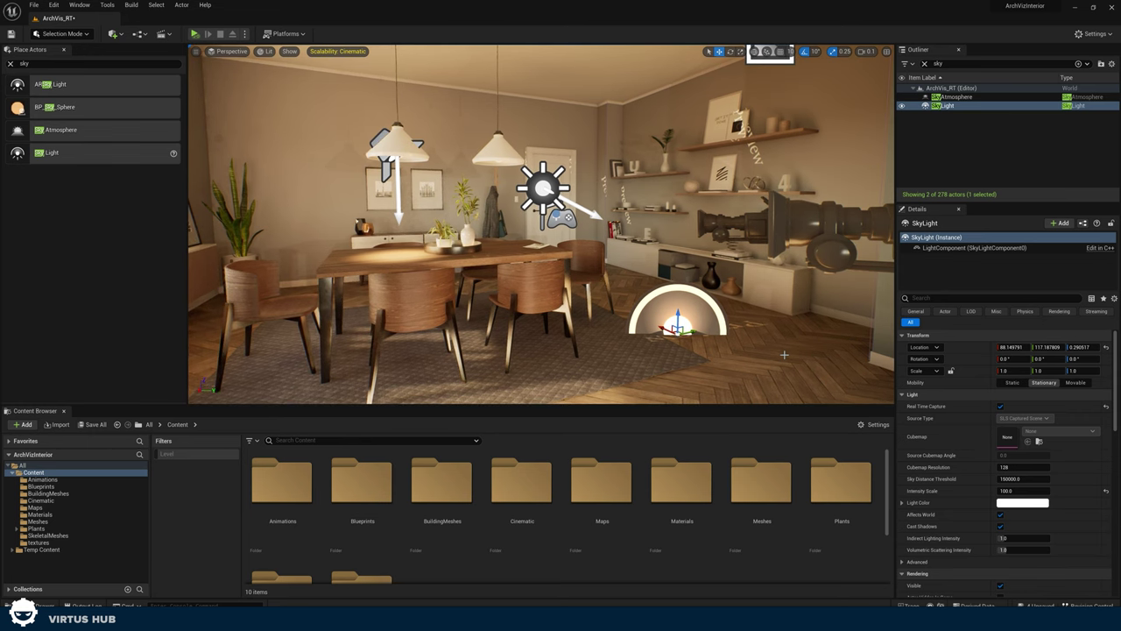
Compare the Evening Road 01 (Pure Sky) HDRI on Poly Haven in the browser with the sky outside the room
{"action": "scroll", "coordinate": [482, 483], "scroll_direction": "down", "scroll_amount": 2}
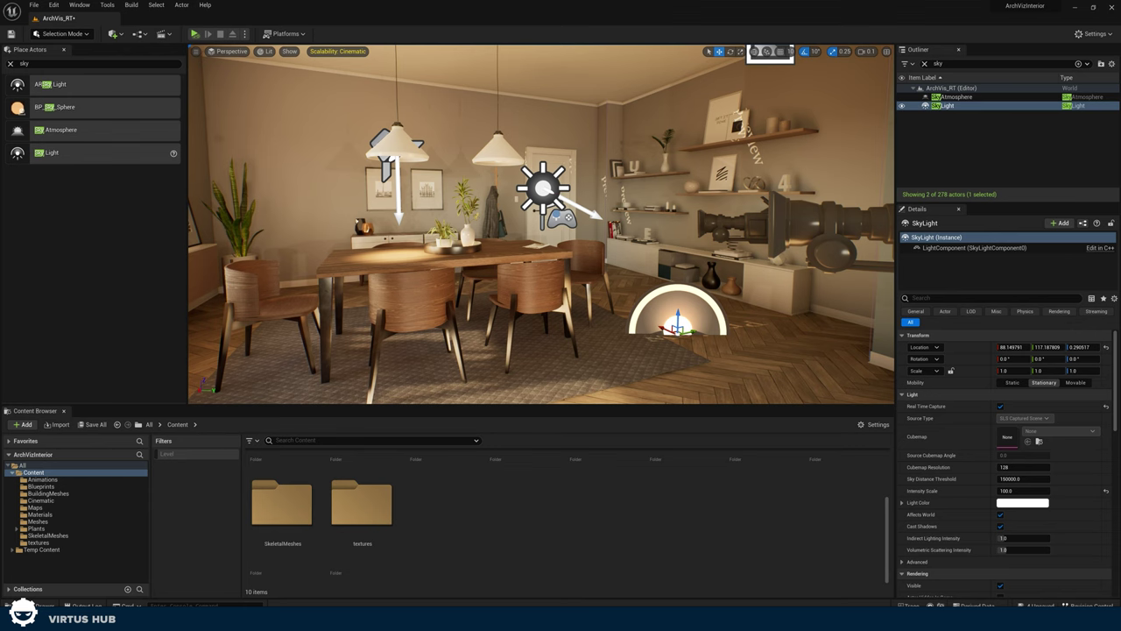
{"action": "left_click_drag", "start_coordinate": [1120, 86], "coordinate": [750, 2]}
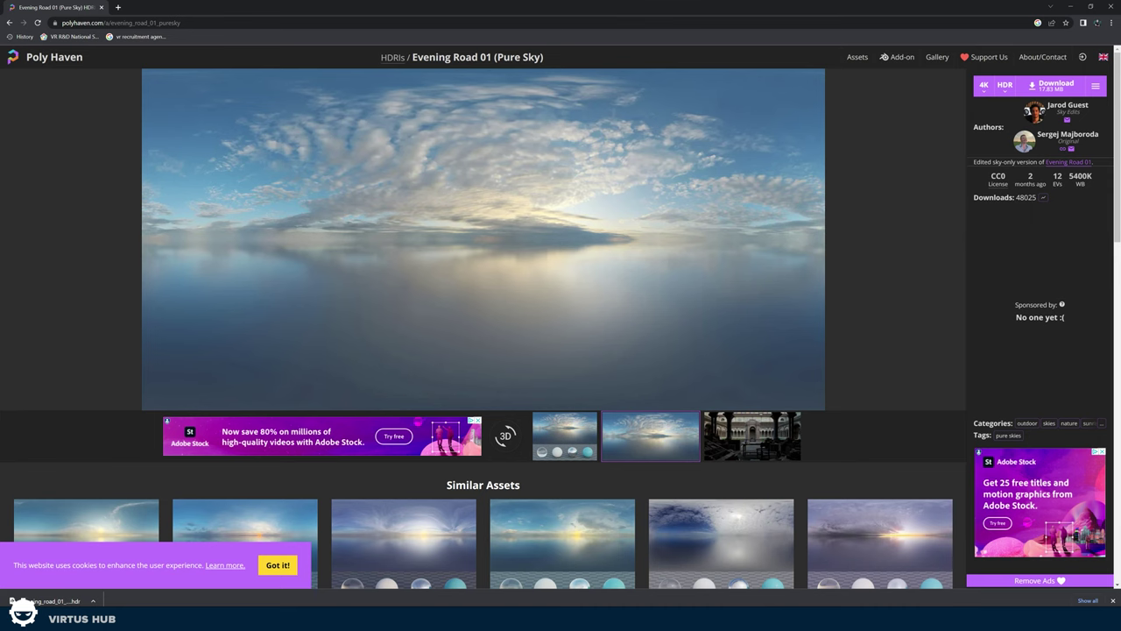
{"action": "left_click_drag", "start_coordinate": [526, 7], "coordinate": [1120, 238]}
{"action": "right_click_drag", "start_coordinate": [728, 192], "coordinate": [455, 193]}
{"action": "key", "text": "w"}
{"action": "right_click_drag", "start_coordinate": [567, 382], "coordinate": [580, 314]}
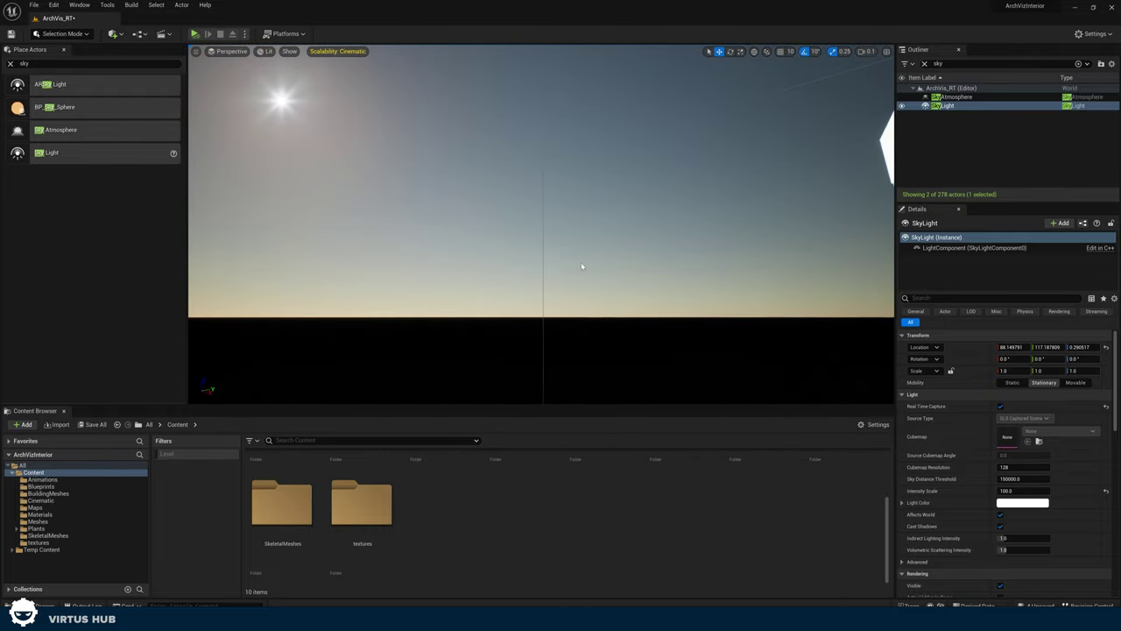
{"action": "right_click_drag", "start_coordinate": [581, 266], "coordinate": [576, 135]}
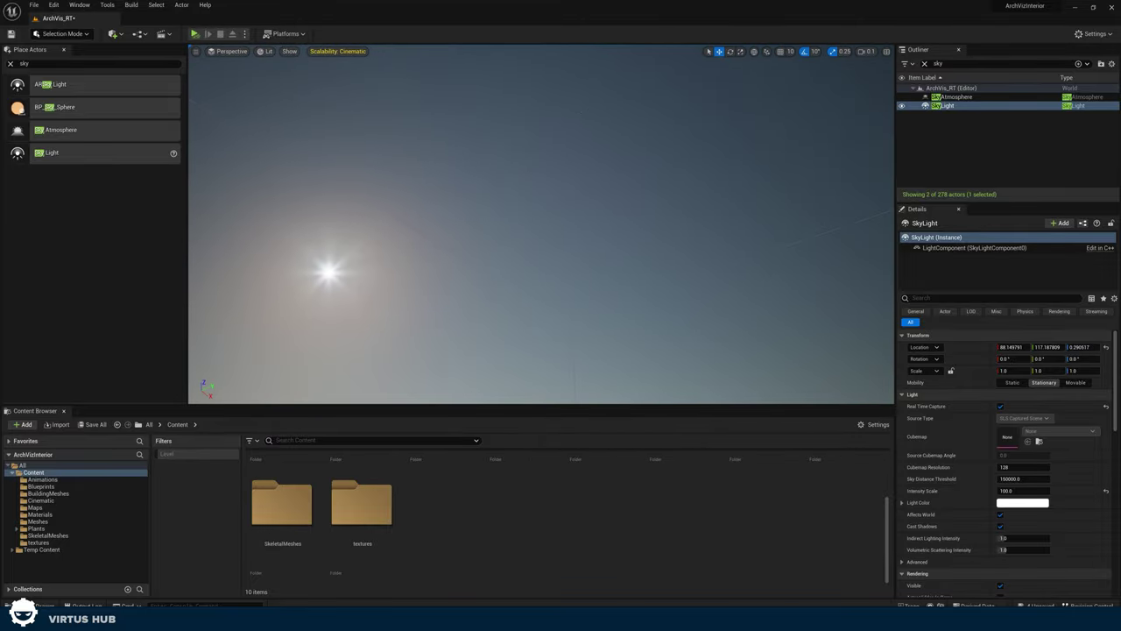
{"action": "right_click_drag", "start_coordinate": [587, 91], "coordinate": [595, 66]}
{"action": "right_click_drag", "start_coordinate": [588, 149], "coordinate": [793, 174]}
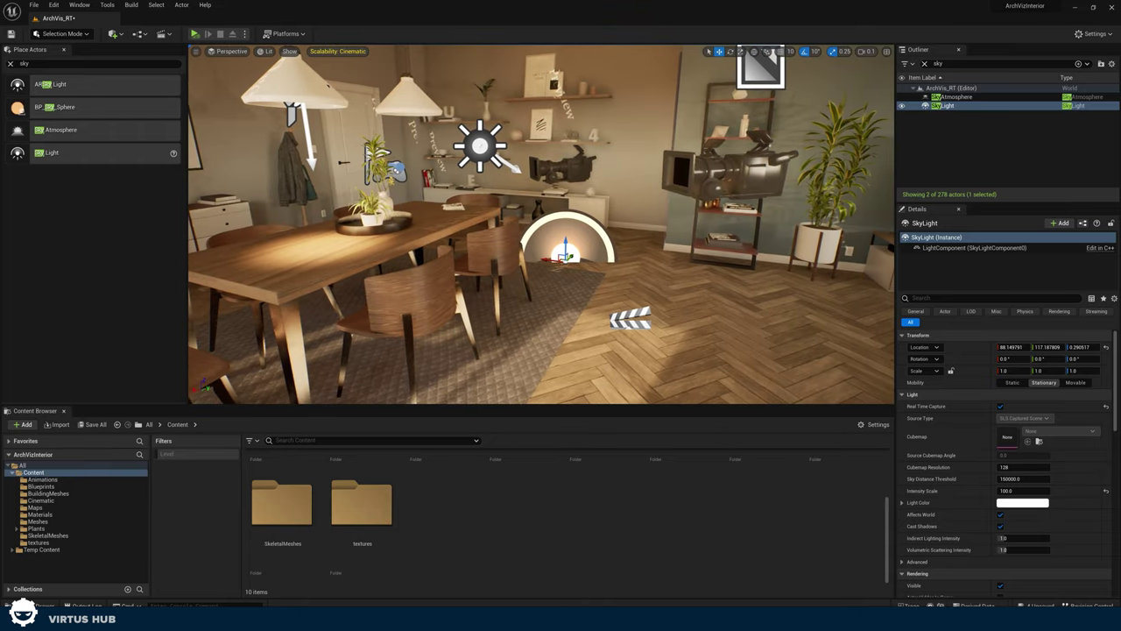
{"action": "left_click_drag", "start_coordinate": [1120, 193], "coordinate": [536, 2]}
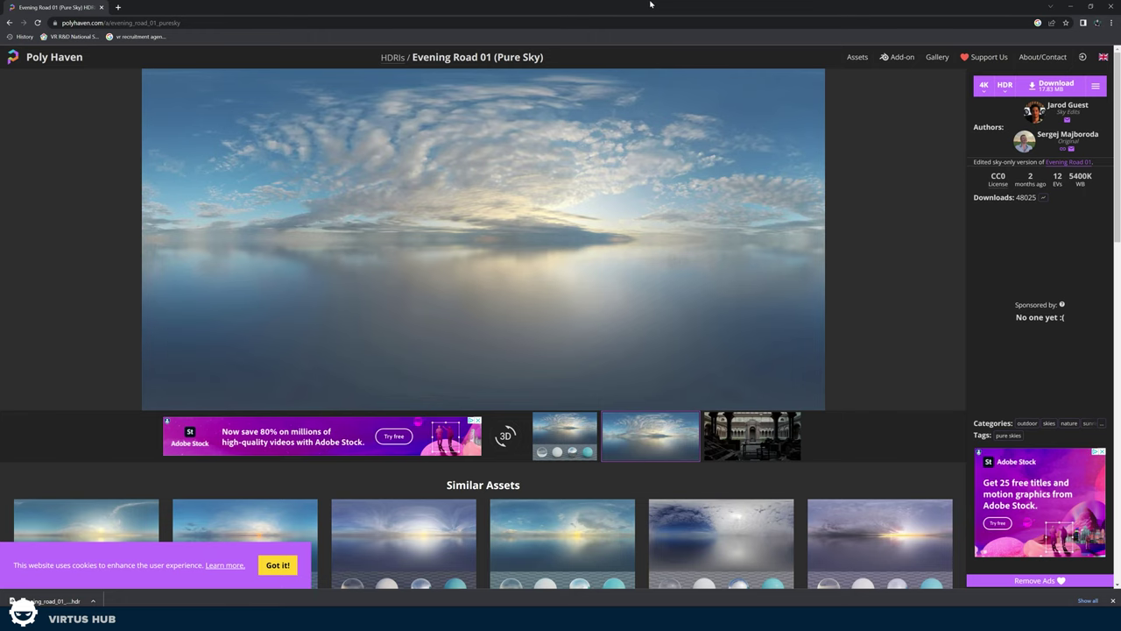
{"action": "left_click_drag", "start_coordinate": [650, 4], "coordinate": [1120, 157]}
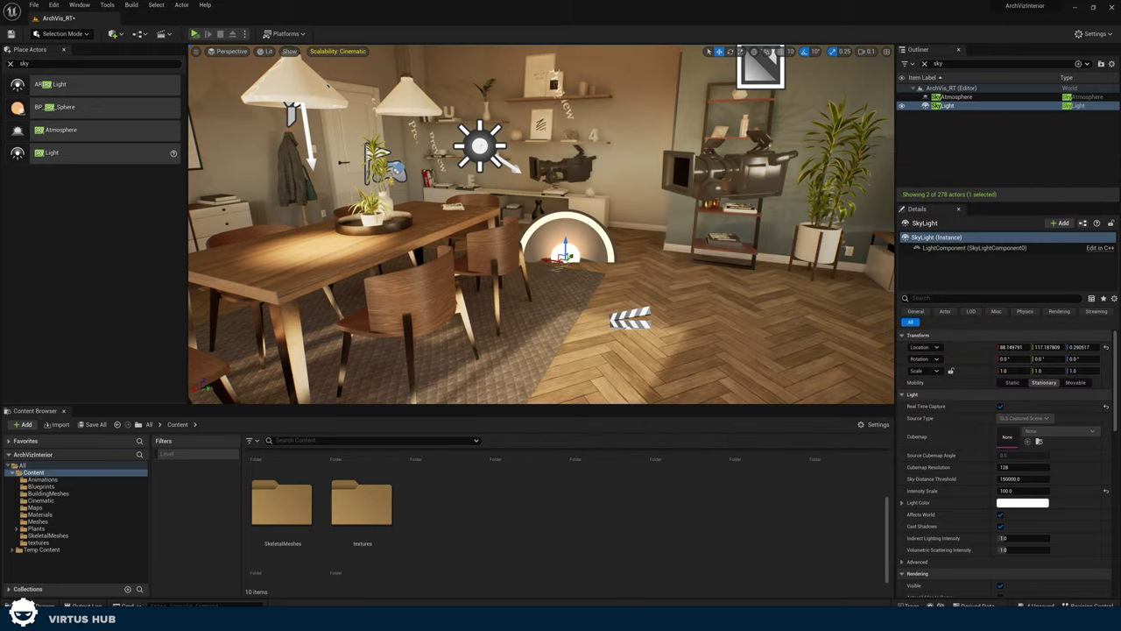
Switch to the Poly Haven browser window and import the downloaded evening_road_01_puresky_4k HDR file into the project's Content folder
{"action": "left_click_drag", "start_coordinate": [1120, 186], "coordinate": [761, 2]}
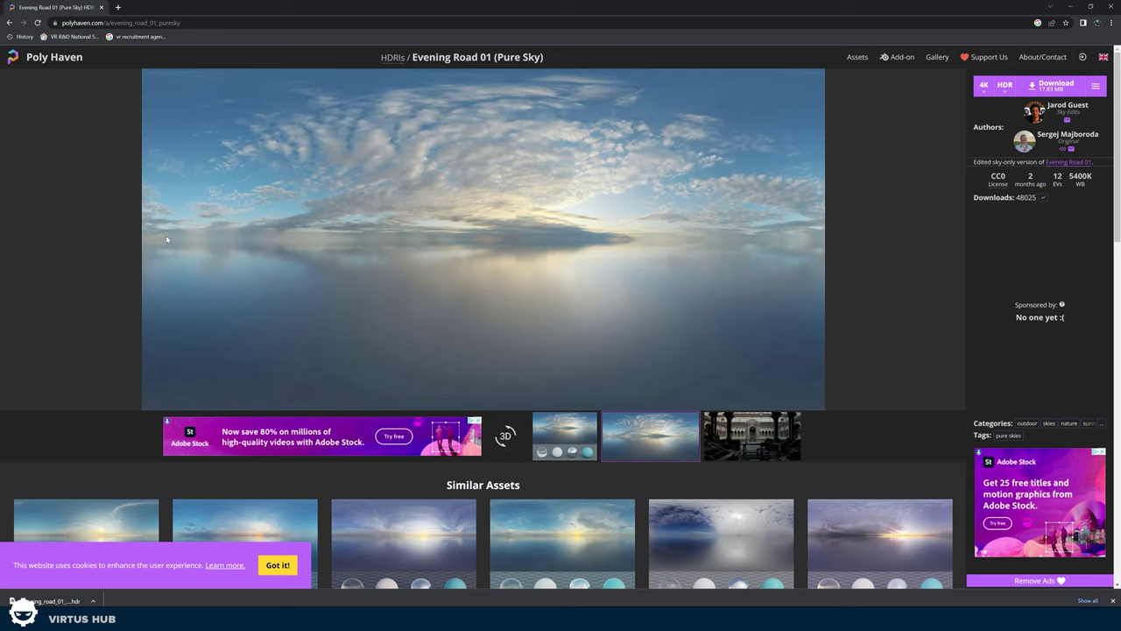
{"action": "scroll", "coordinate": [175, 350], "scroll_direction": "down", "scroll_amount": 2}
{"action": "scroll", "coordinate": [184, 423], "scroll_direction": "up", "scroll_amount": 2}
{"action": "double_click", "coordinate": [565, 16]}
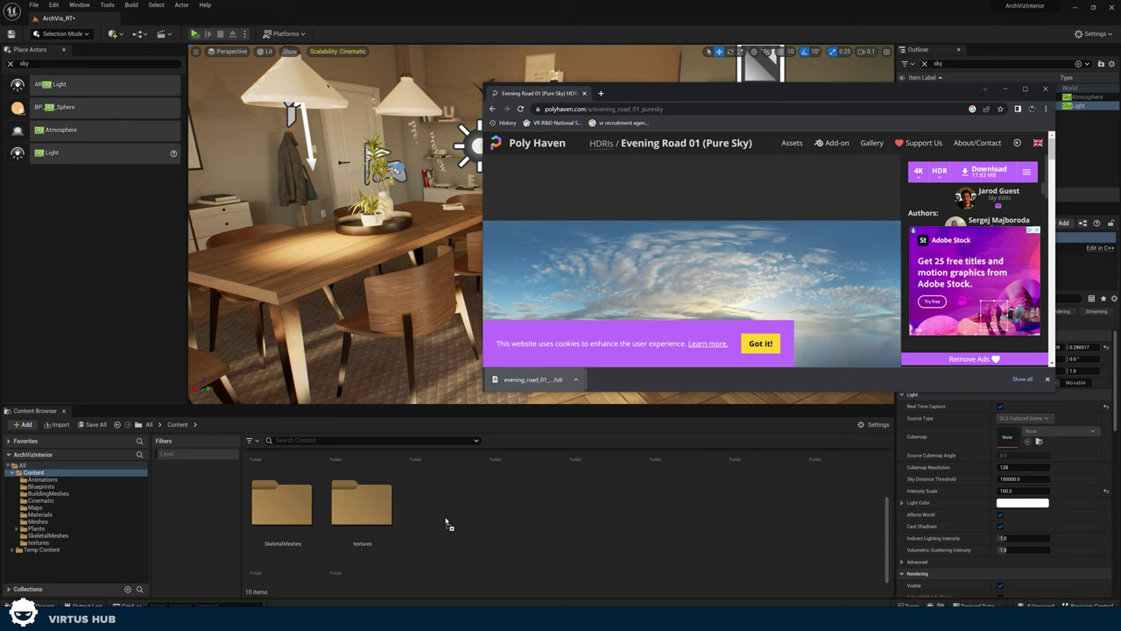
{"action": "left_click_drag", "start_coordinate": [447, 524], "coordinate": [446, 523]}
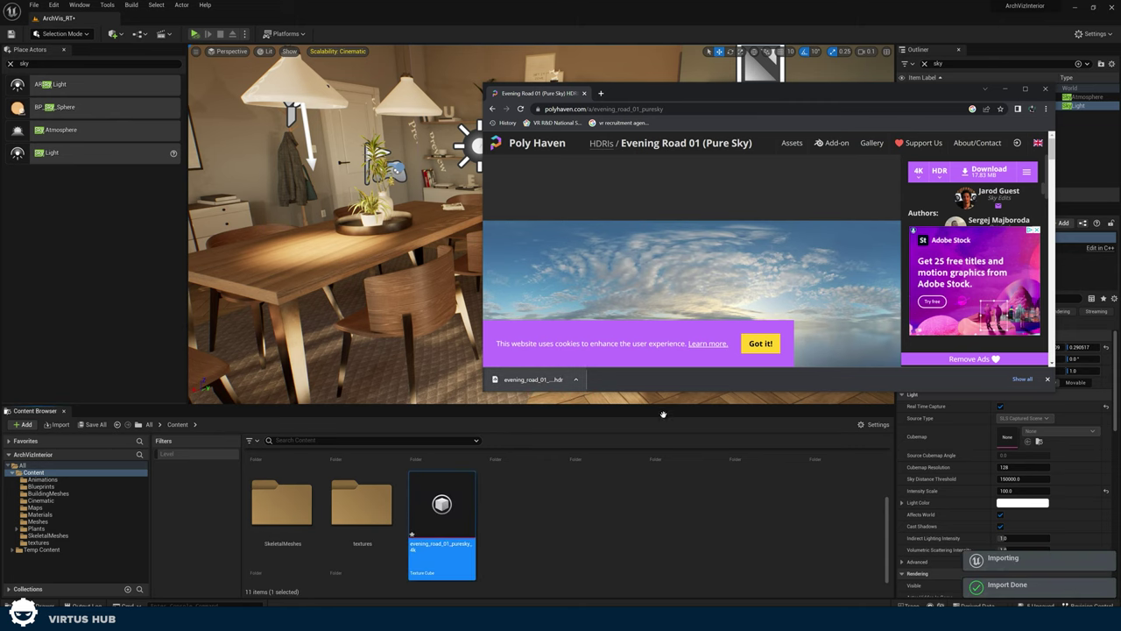
{"action": "left_click", "coordinate": [1006, 90]}
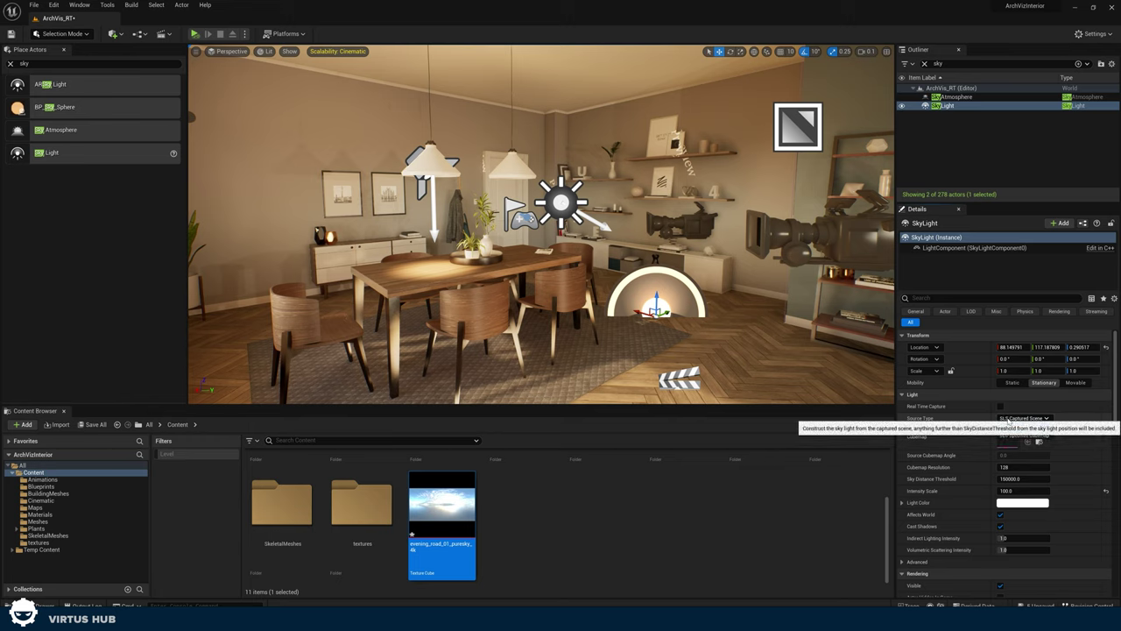
Set the SkyLight's Source Type to SLS Specified Cubemap and assign evening_road_01_puresky_4k as its Cubemap
{"action": "left_click", "coordinate": [1021, 418]}
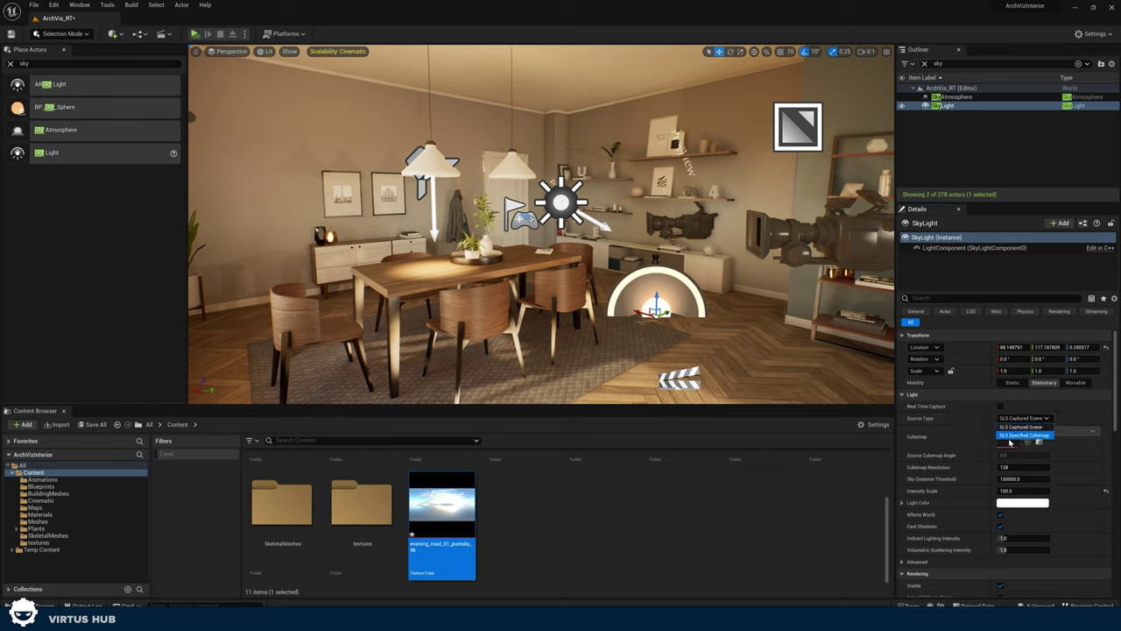
{"action": "left_click", "coordinate": [1016, 436]}
{"action": "left_click", "coordinate": [1043, 432]}
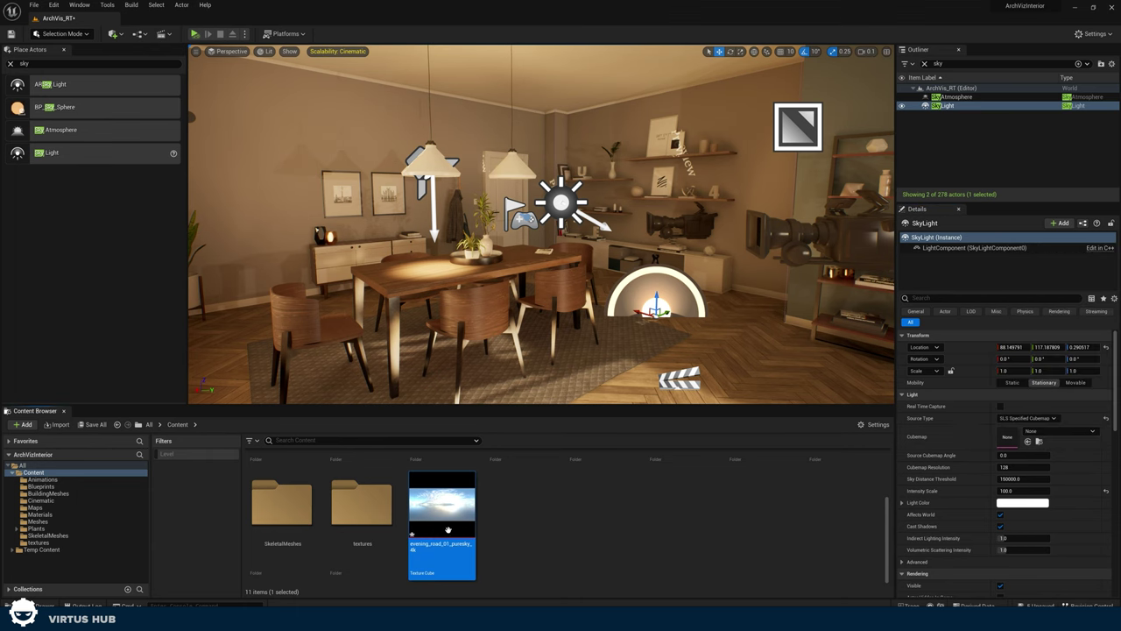
{"action": "left_click_drag", "start_coordinate": [443, 513], "coordinate": [1012, 431]}
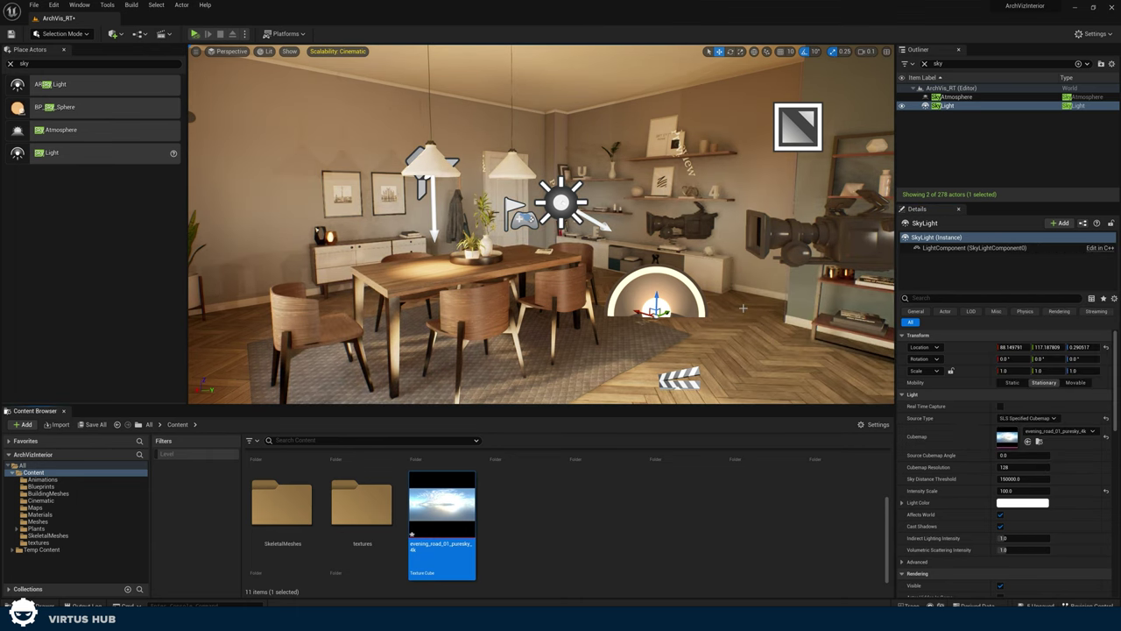
Compare the room's lighting with the SkyLight hidden and shown
{"action": "right_click_drag", "start_coordinate": [672, 292], "coordinate": [712, 292]}
{"action": "right_click_drag", "start_coordinate": [522, 293], "coordinate": [512, 293]}
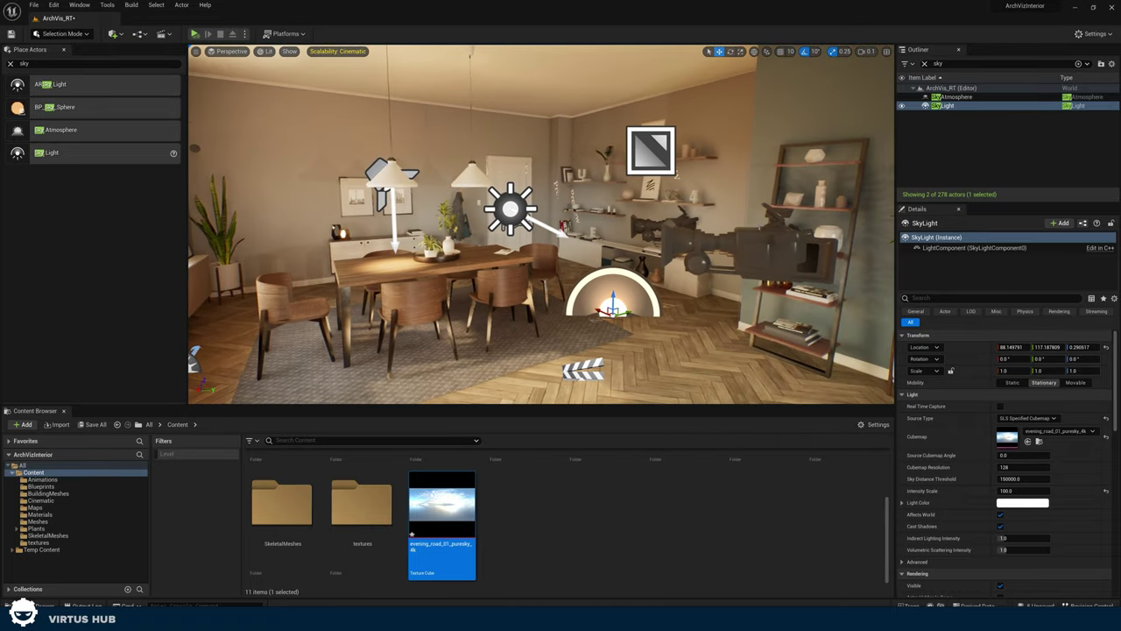
{"action": "left_click", "coordinate": [902, 106]}
{"action": "left_click", "coordinate": [902, 106]}
{"action": "left_click", "coordinate": [903, 106]}
{"action": "left_click", "coordinate": [902, 106]}
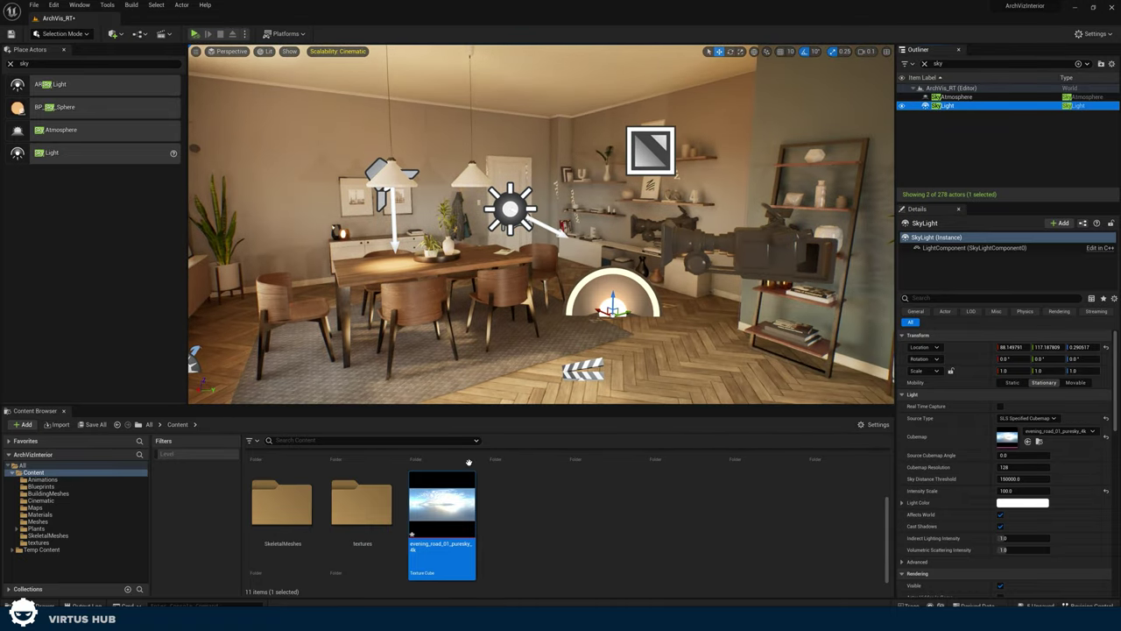
Raise the SkyLight's Intensity Scale well above 100 to brighten the room with the HDRI lighting
{"action": "left_click", "coordinate": [458, 497]}
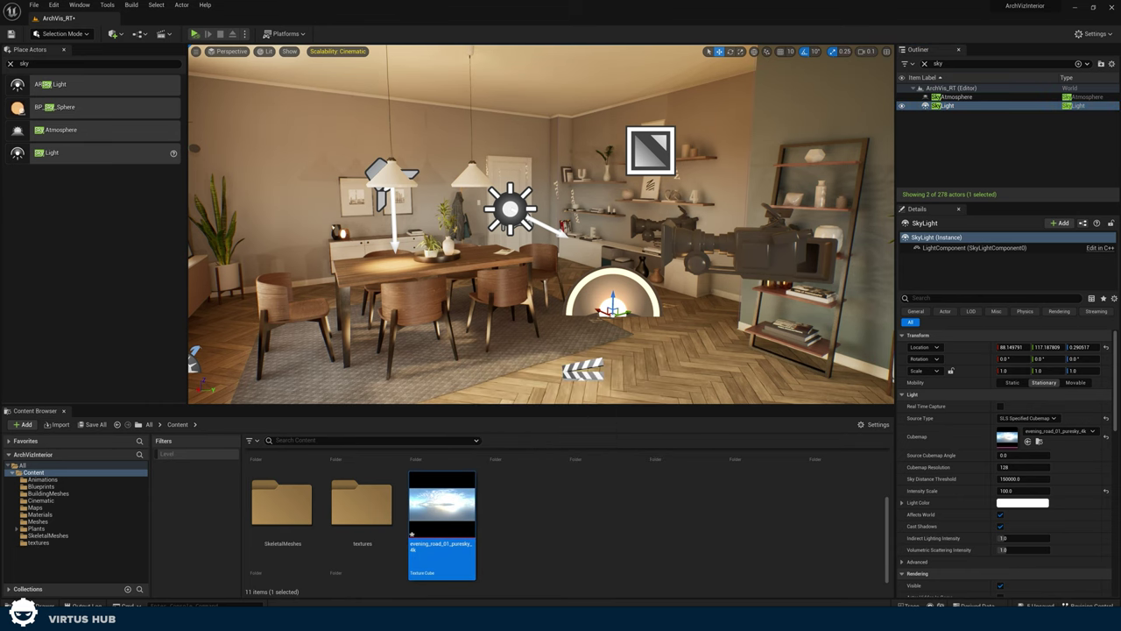
{"action": "left_click_drag", "start_coordinate": [1120, 102], "coordinate": [1120, 131]}
{"action": "right_click_drag", "start_coordinate": [561, 245], "coordinate": [561, 219]}
{"action": "left_click_drag", "start_coordinate": [1017, 491], "coordinate": [1086, 490]}
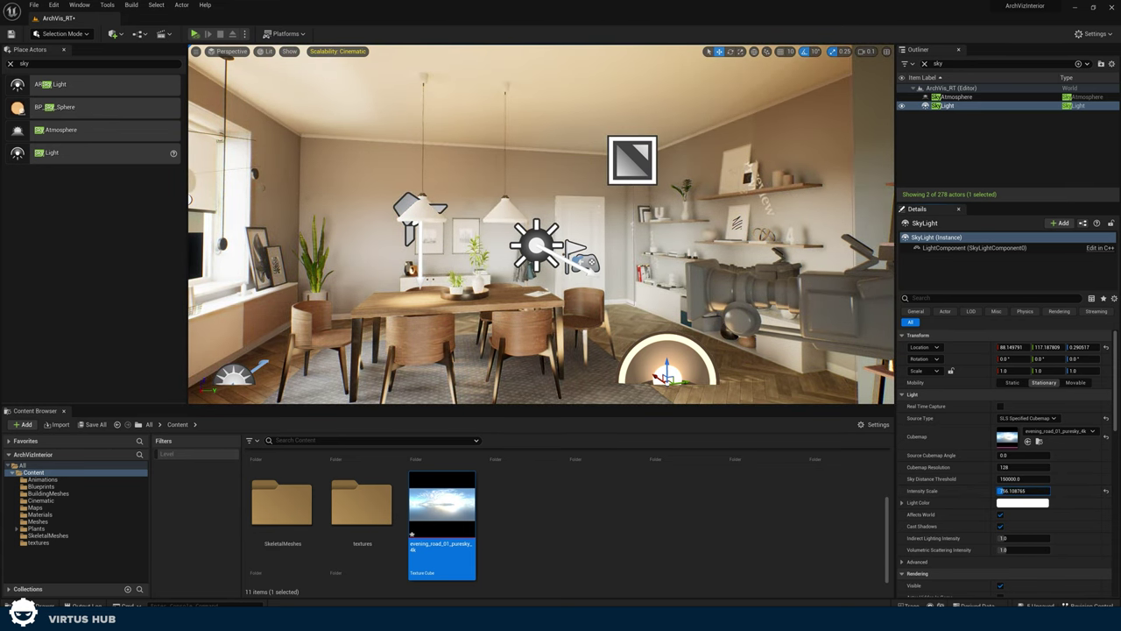